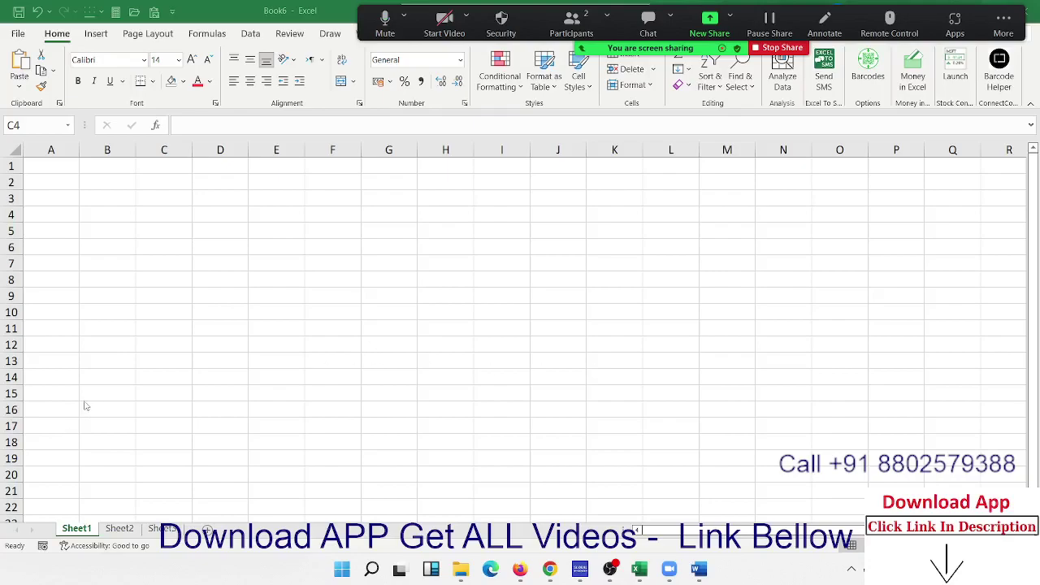
Step: Enter 20 in C4 and 30 in F4
left_click(165, 224)
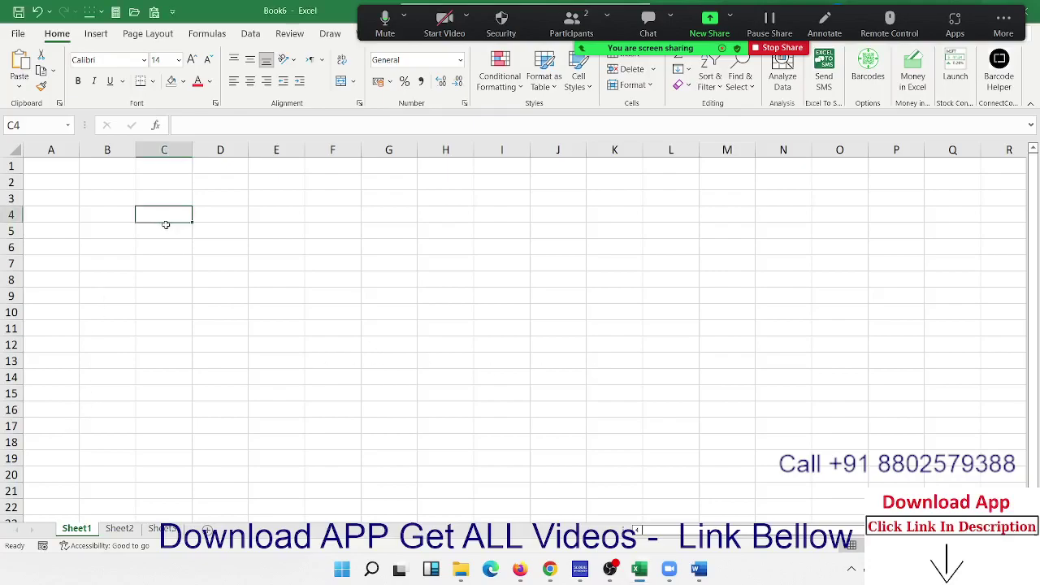
type("20")
key("Tab")
key("Right")
key("Right")
type("3")
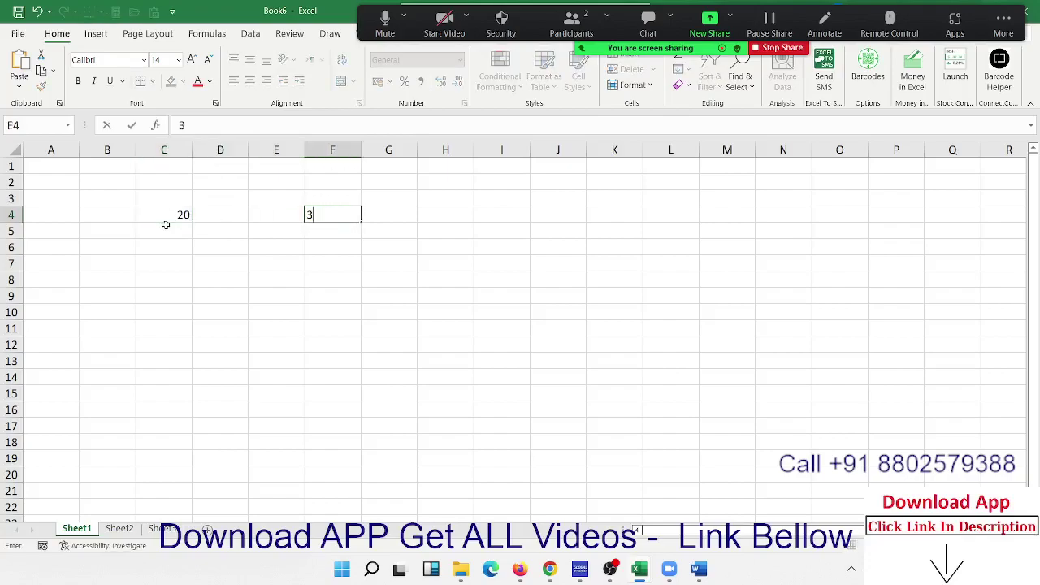
type("0")
key("Return")
Step: Copy C4's 20, paste it into F4, then undo to keep F4 at 30
key("Left")
key("Up")
key("Left")
key("Left")
key("Left")
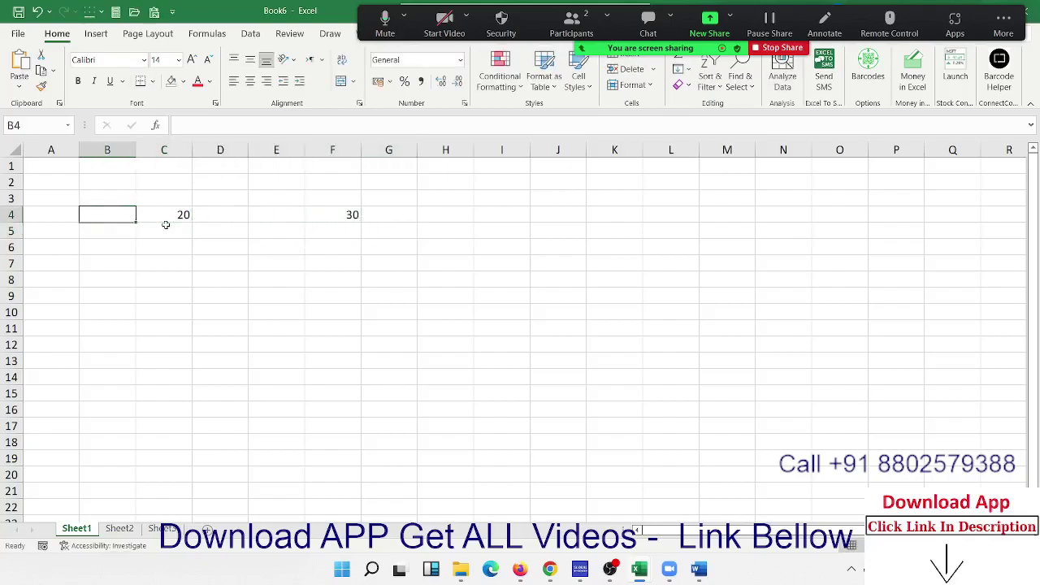
key("Right")
key("ctrl+c")
key("Right")
key("Right")
key("Right")
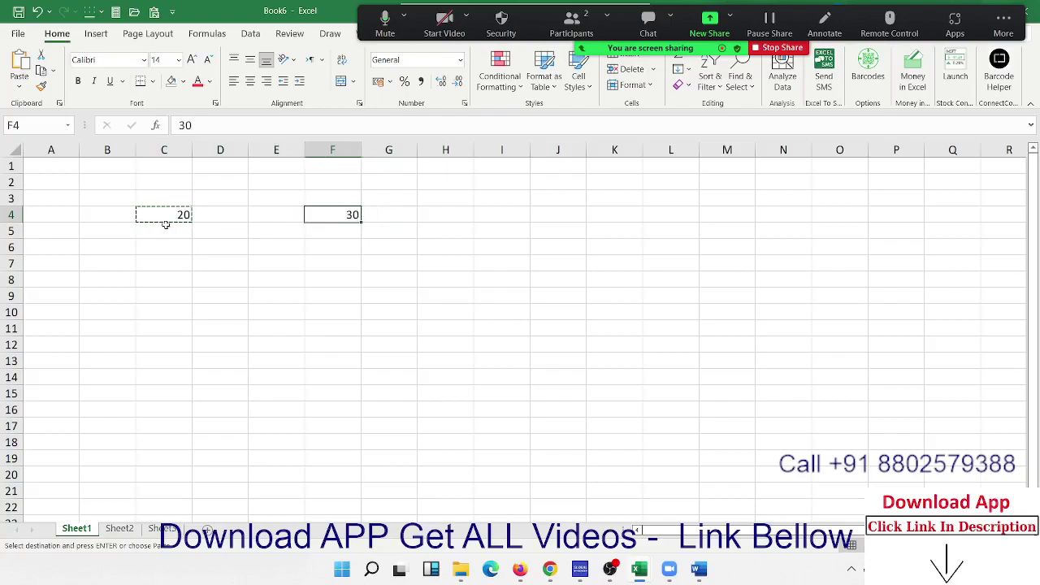
key("ctrl+v")
key("ctrl+z")
Step: Paste Special the copied 20 into F4 with the Add operation, making it 50
right_click(332, 220)
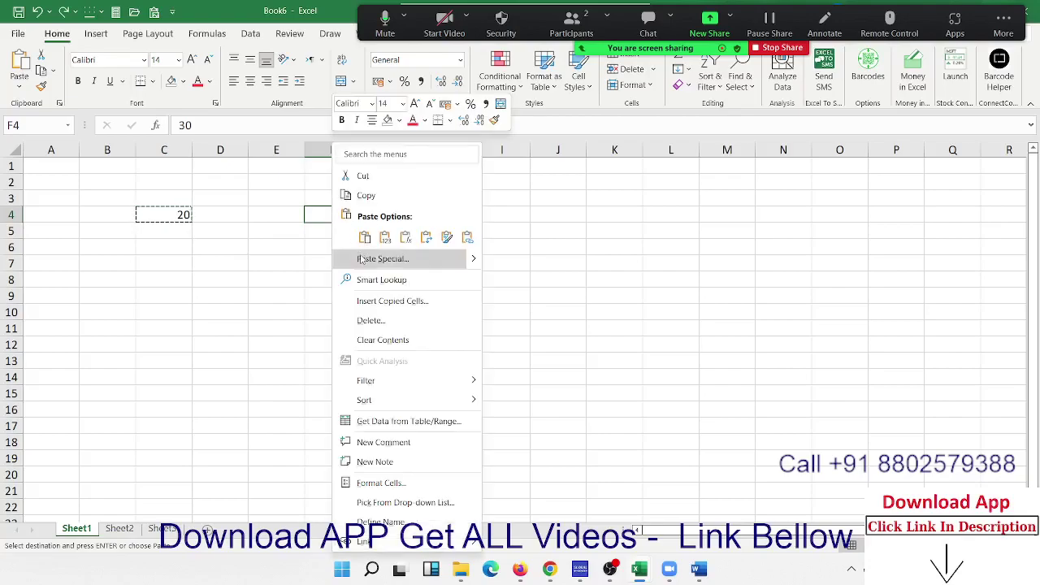
left_click(360, 256)
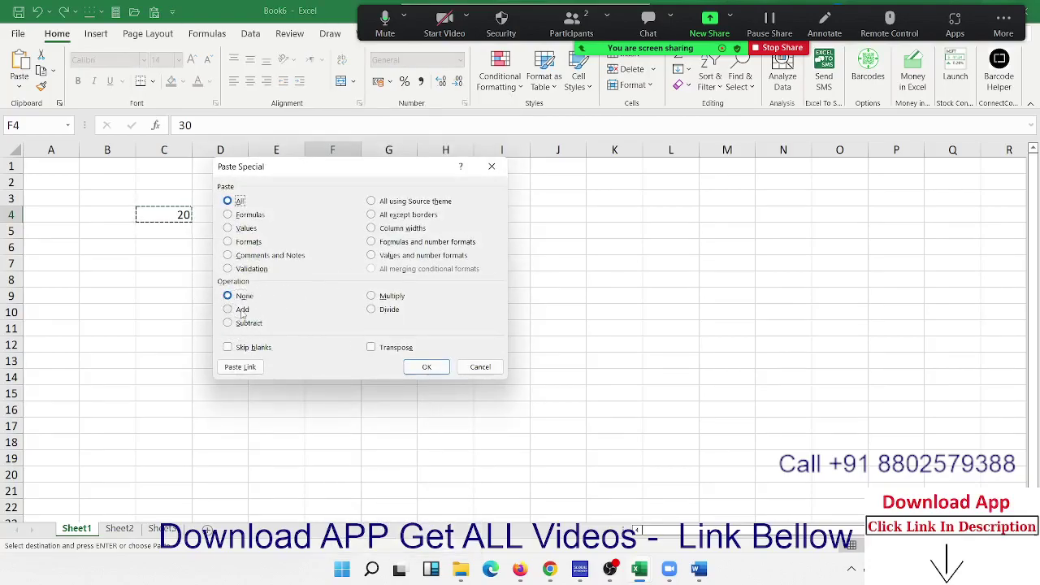
left_click(242, 310)
left_click_drag(301, 176, 479, 167)
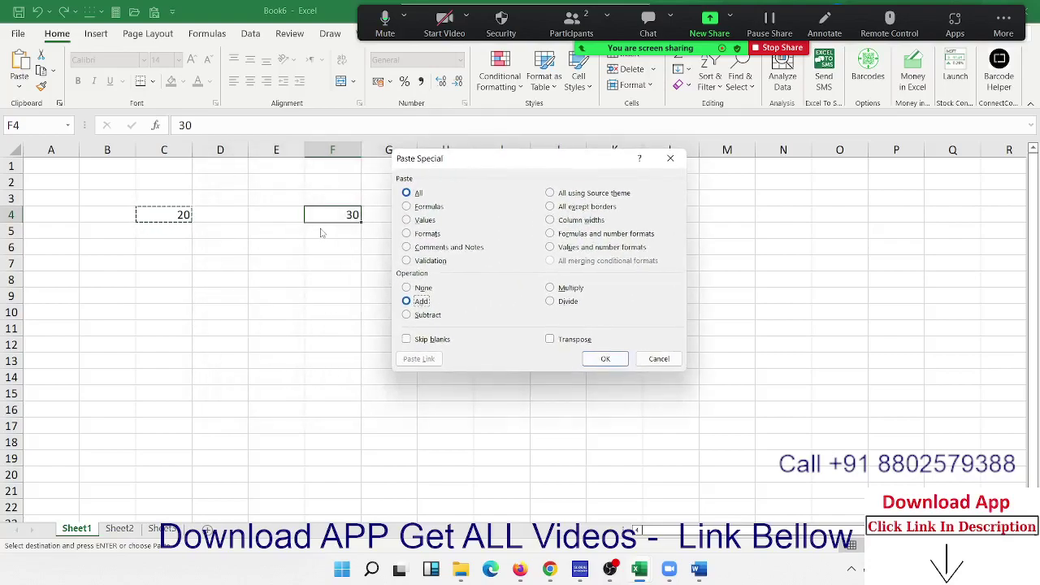
left_click(614, 362)
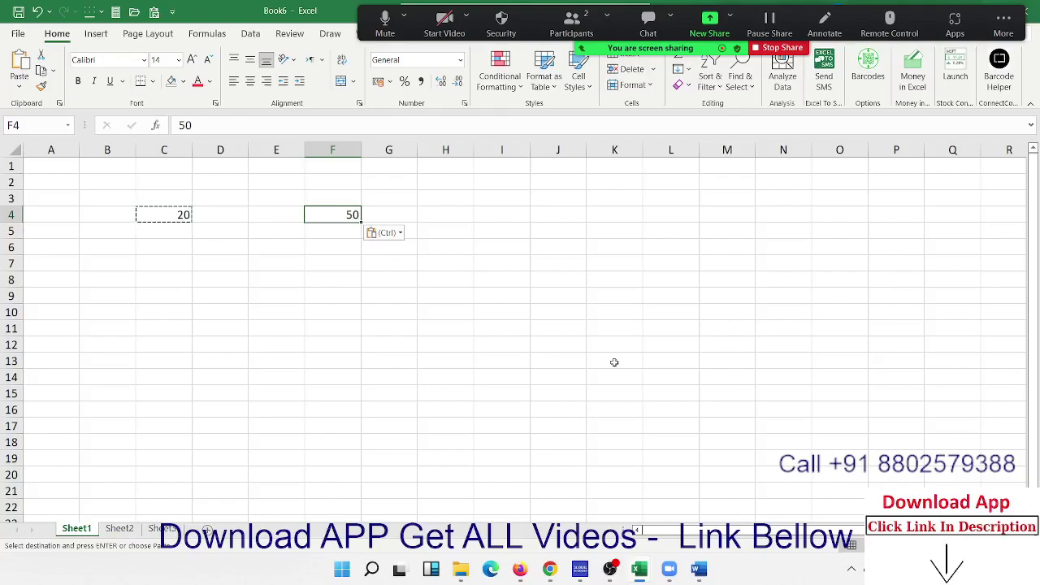
Step: Open Paste Special on E5, dismiss it without pasting, and cancel the copy
left_click(258, 230)
right_click(258, 229)
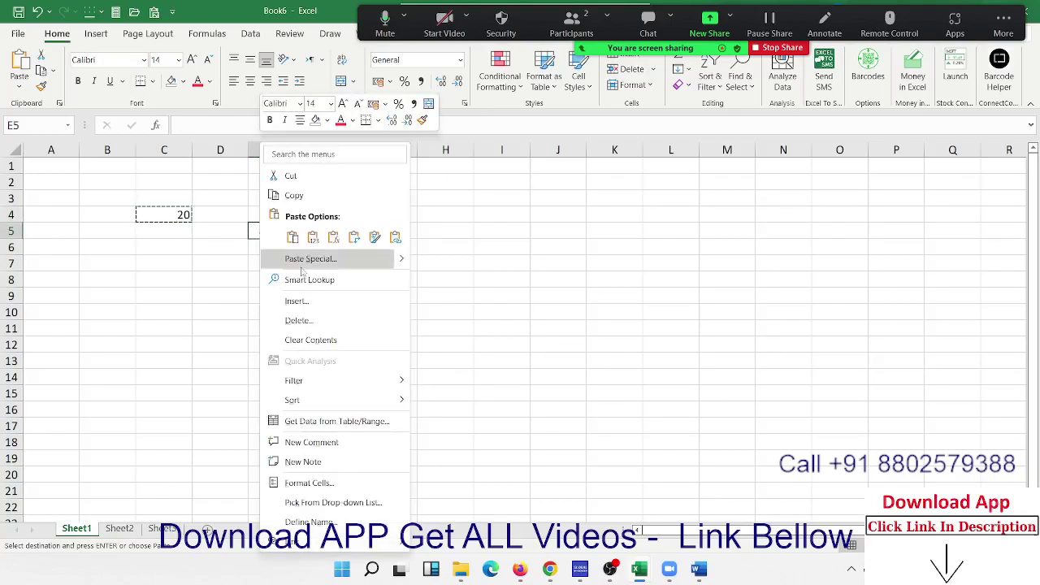
left_click(303, 269)
left_click_drag(286, 171, 611, 167)
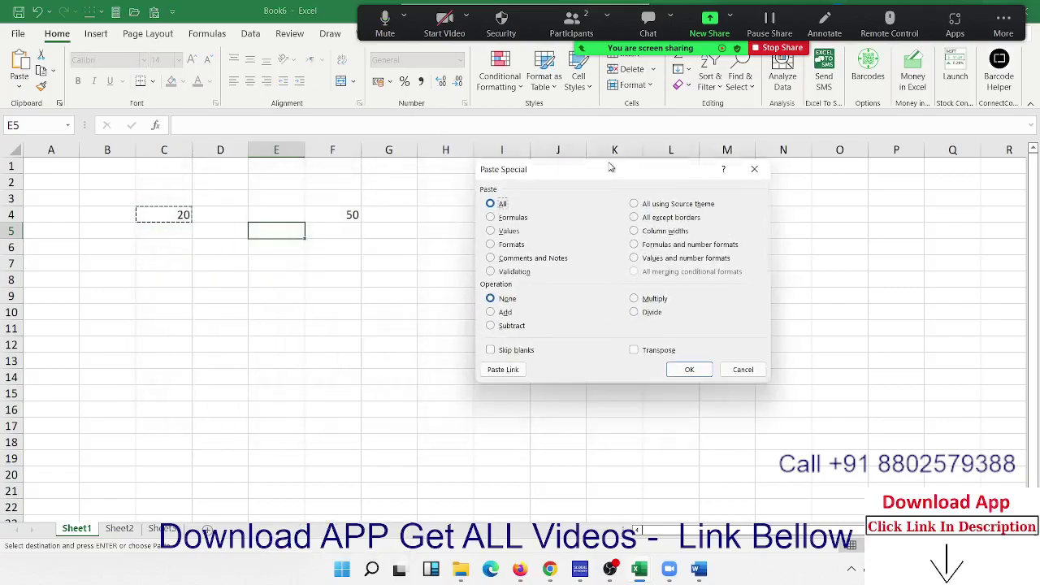
left_click(514, 304)
left_click(754, 169)
key("Escape")
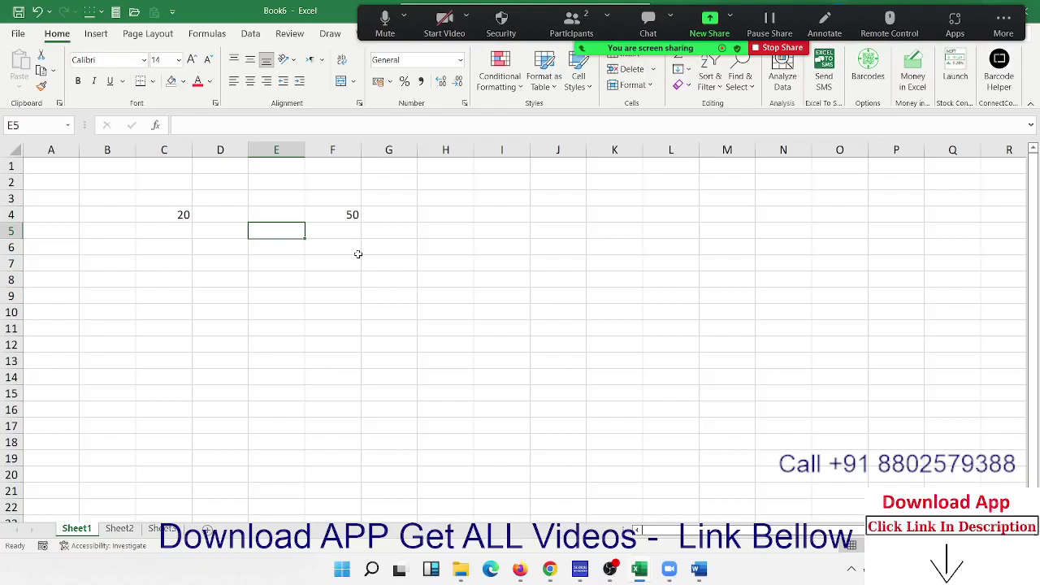
Step: On Sheet2, enter 20% in A1
left_click(119, 529)
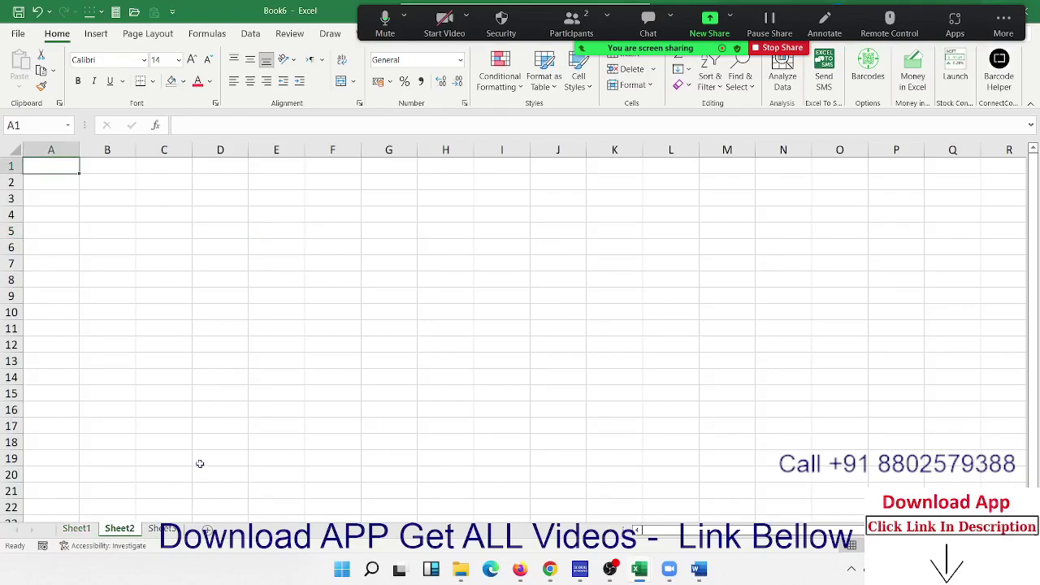
scroll(205, 357, "up", 4)
scroll(207, 342, "up", 2)
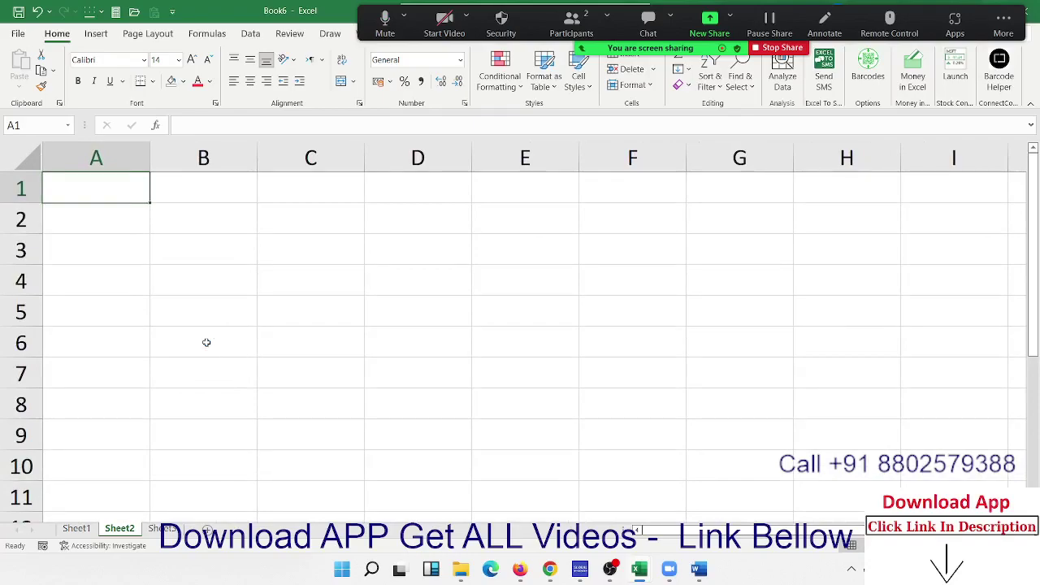
key("Down")
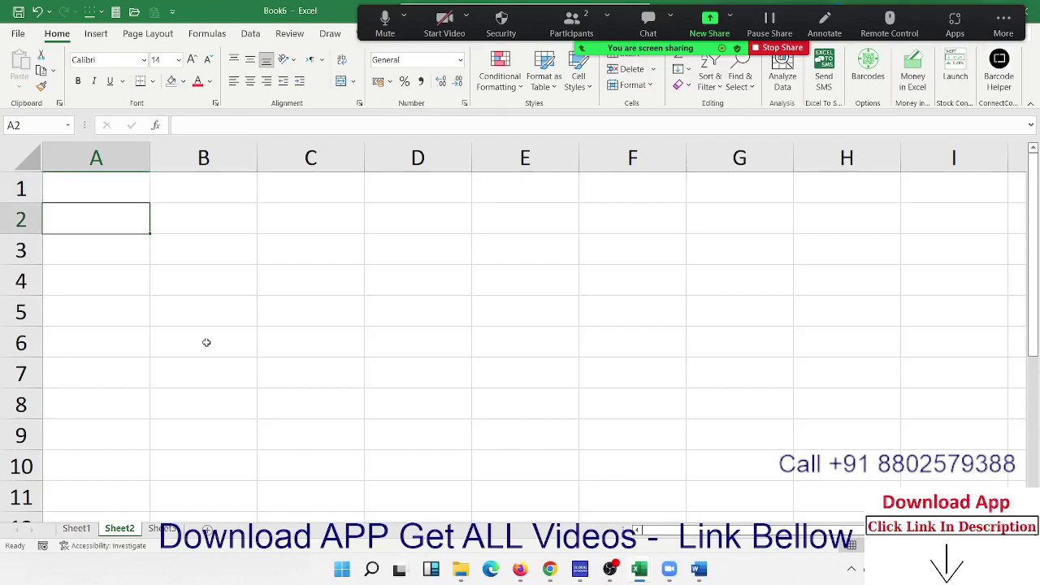
key("Up")
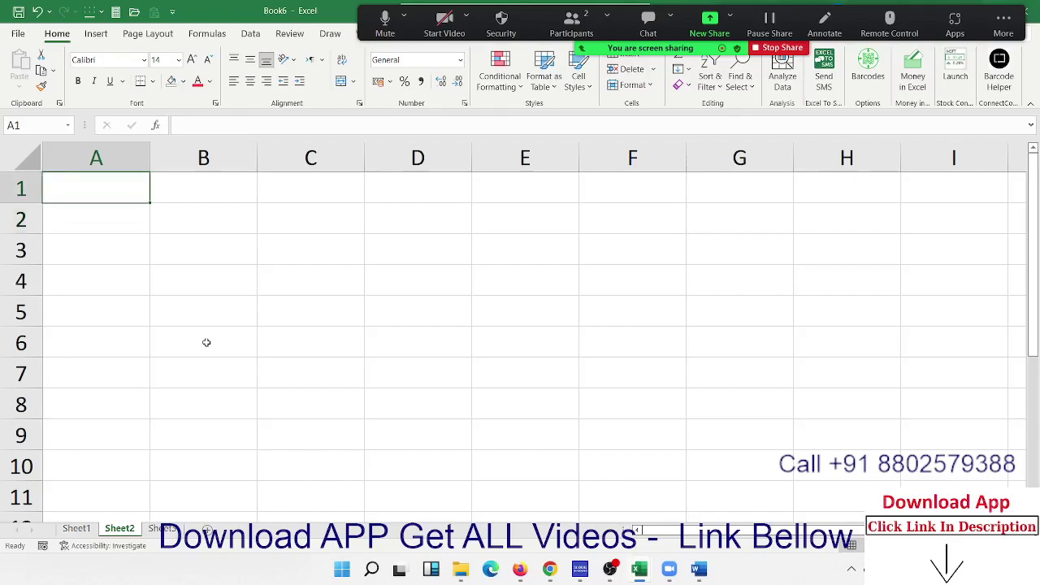
type("20")
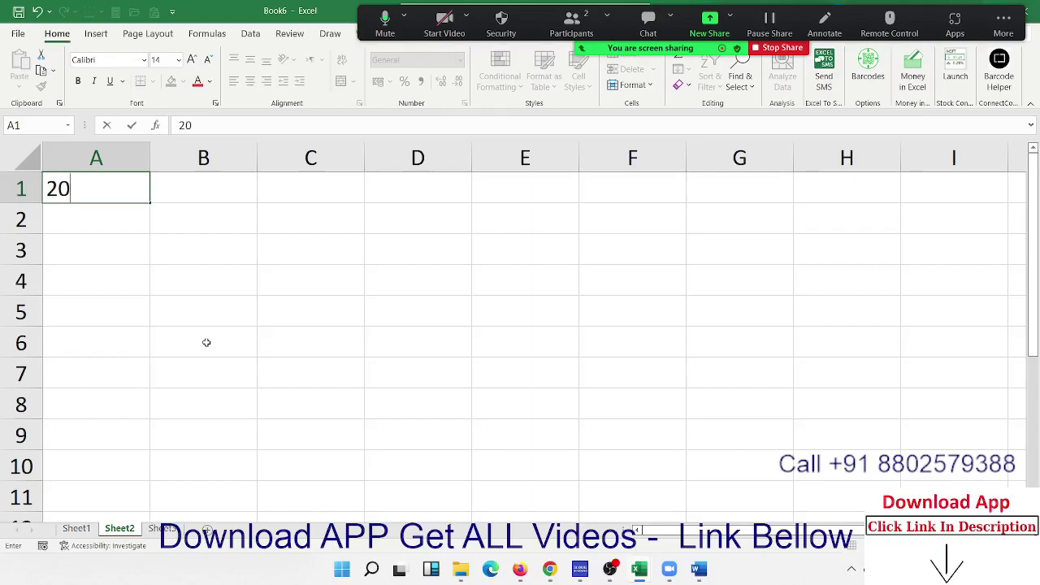
type("%")
key("Return")
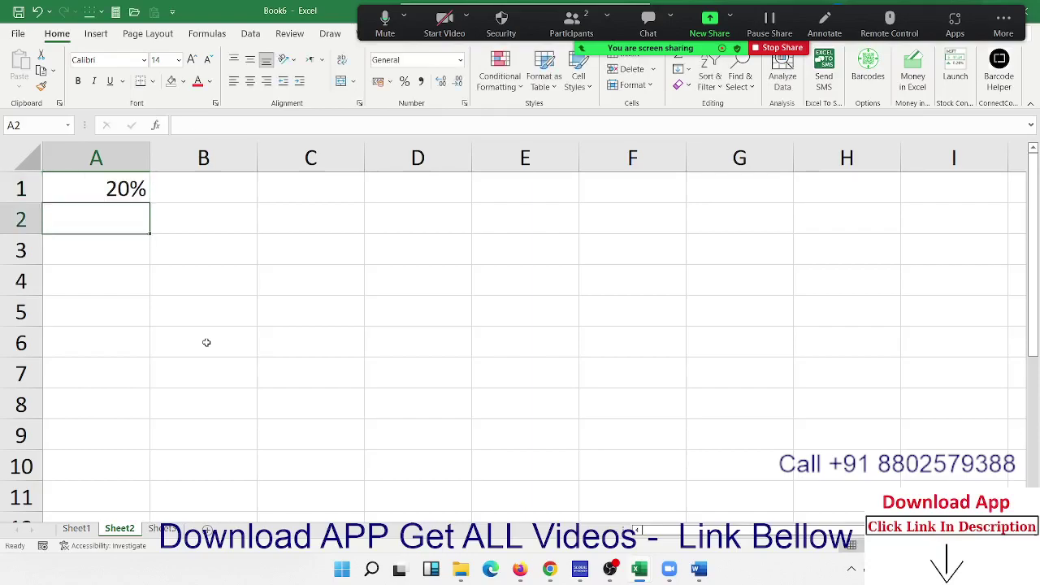
key("Up")
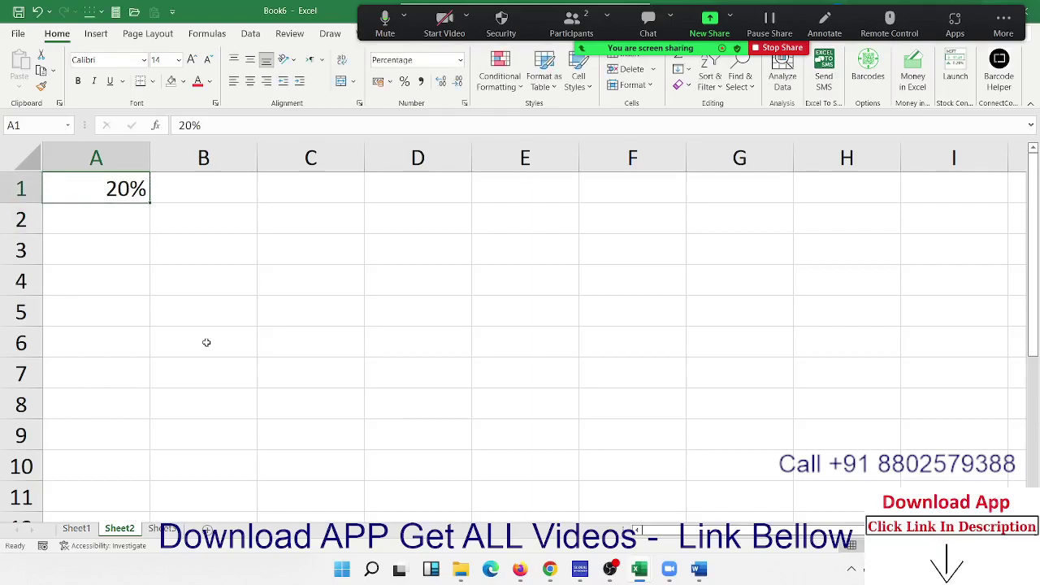
Step: Enter 20 in B1 with Percent Style (showing 2000%) and the note 1=100% in B2
key("Right")
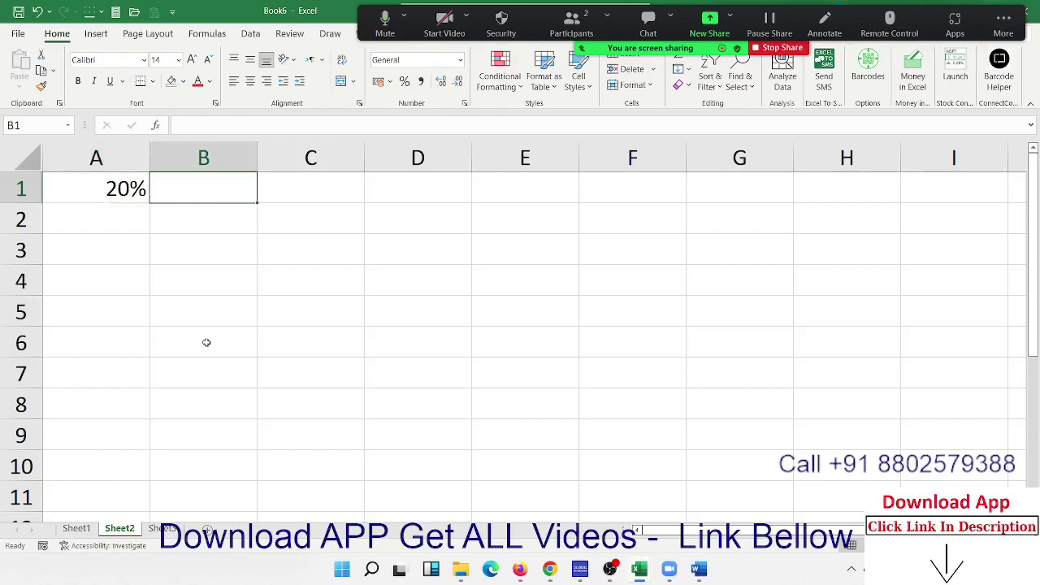
type("20")
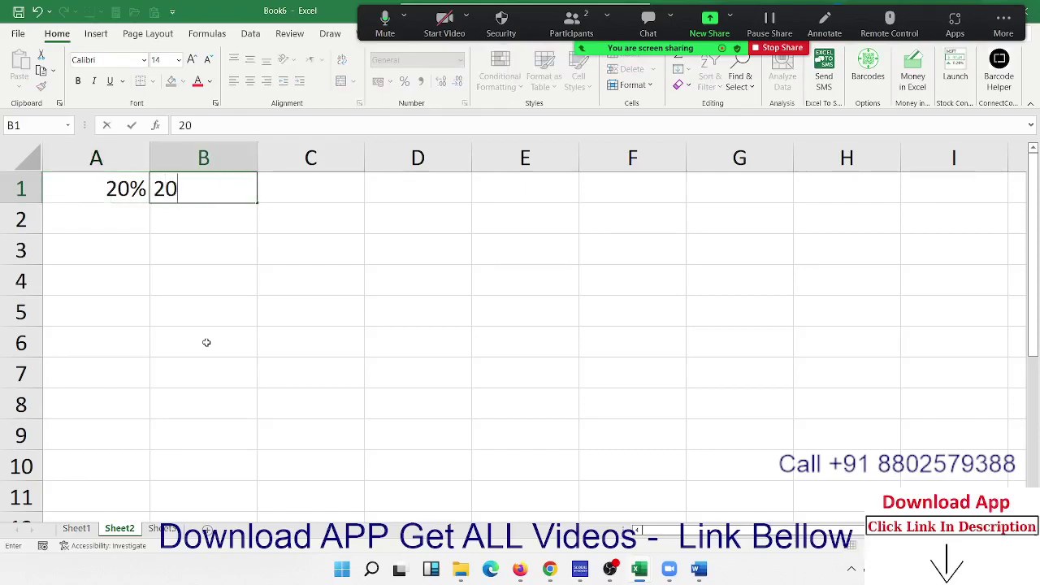
key("ctrl+Return")
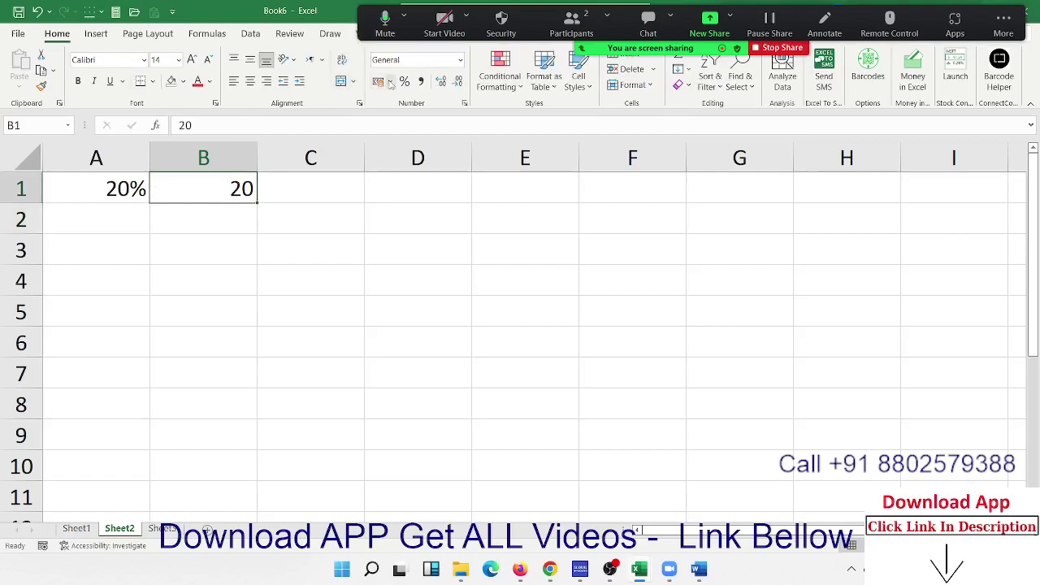
left_click(405, 82)
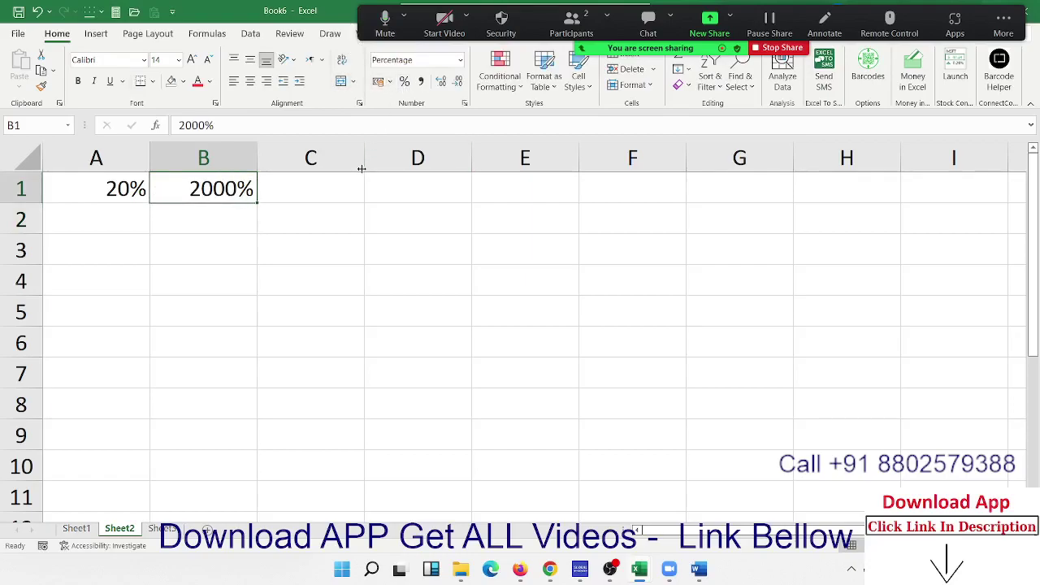
key("Return")
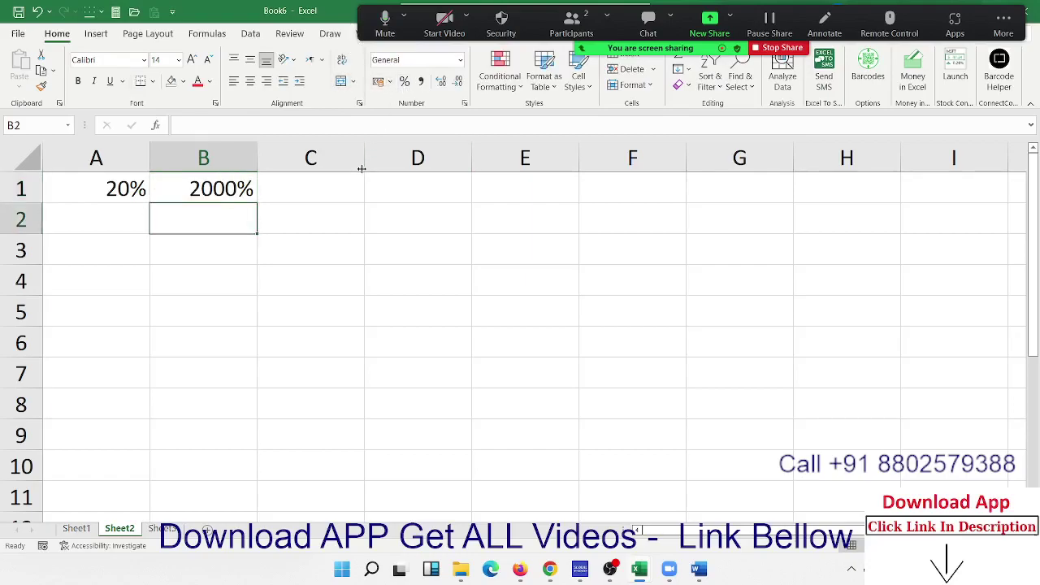
type("1=10")
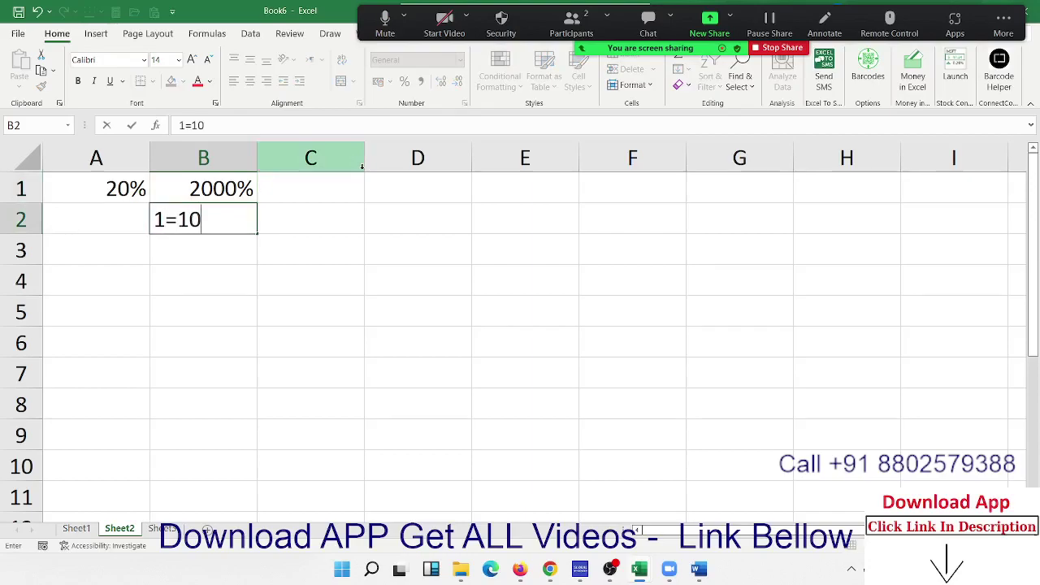
type("0%")
key("Return")
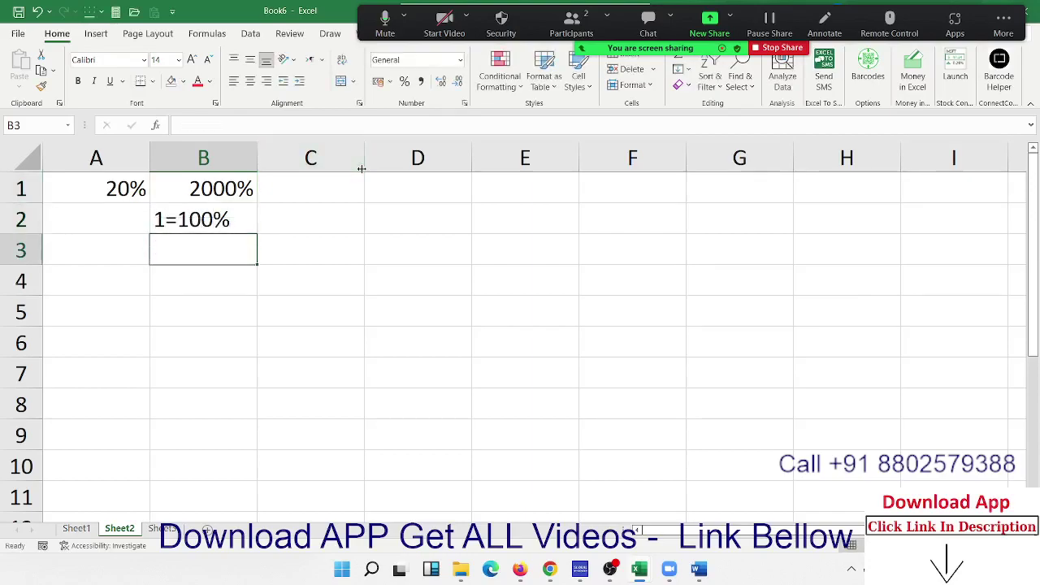
Step: Enter 0.2 in C1 and apply Percent Style so it reads 20%
key("Up")
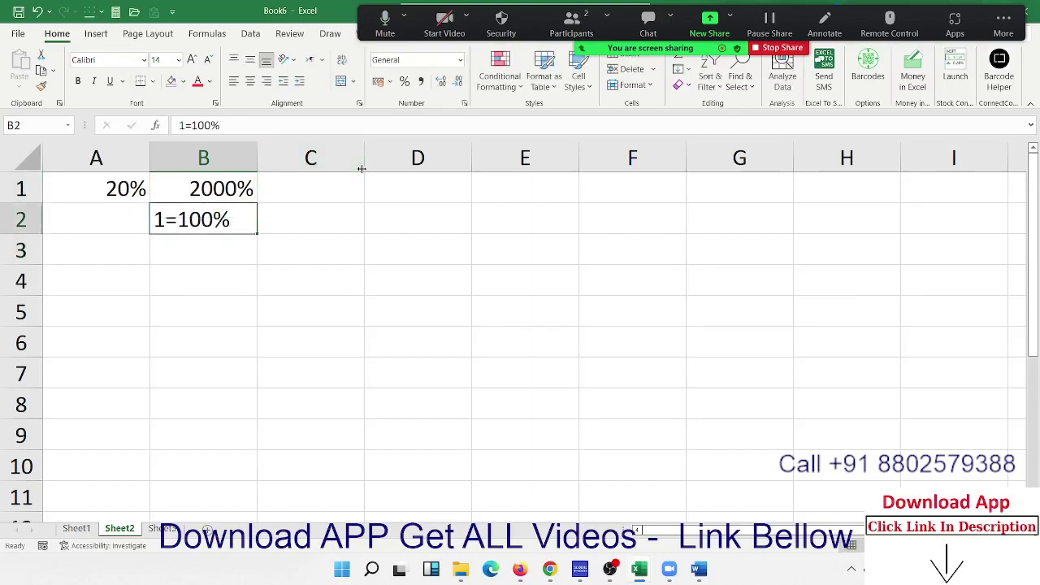
key("Right")
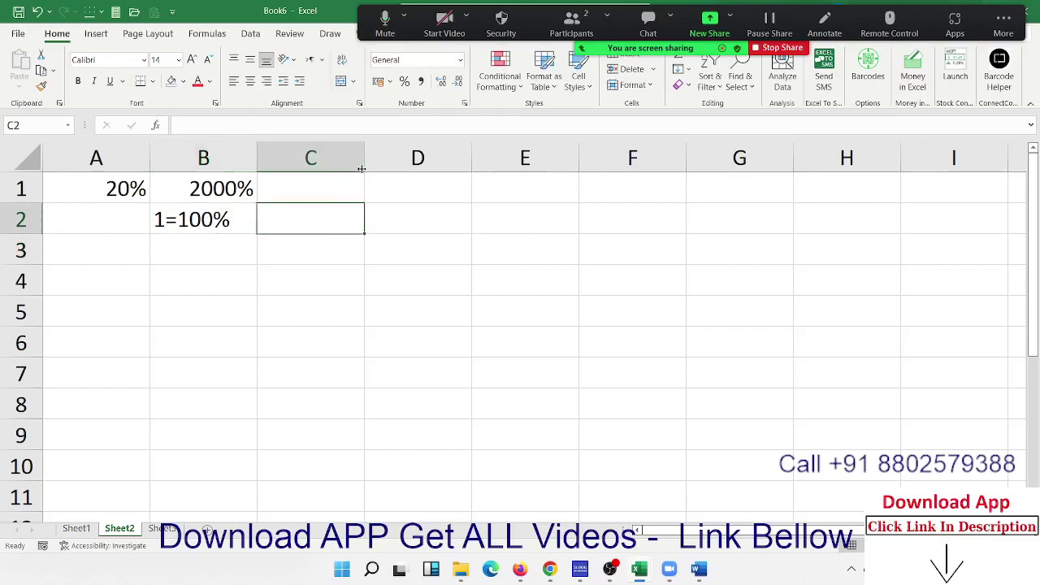
key("Up")
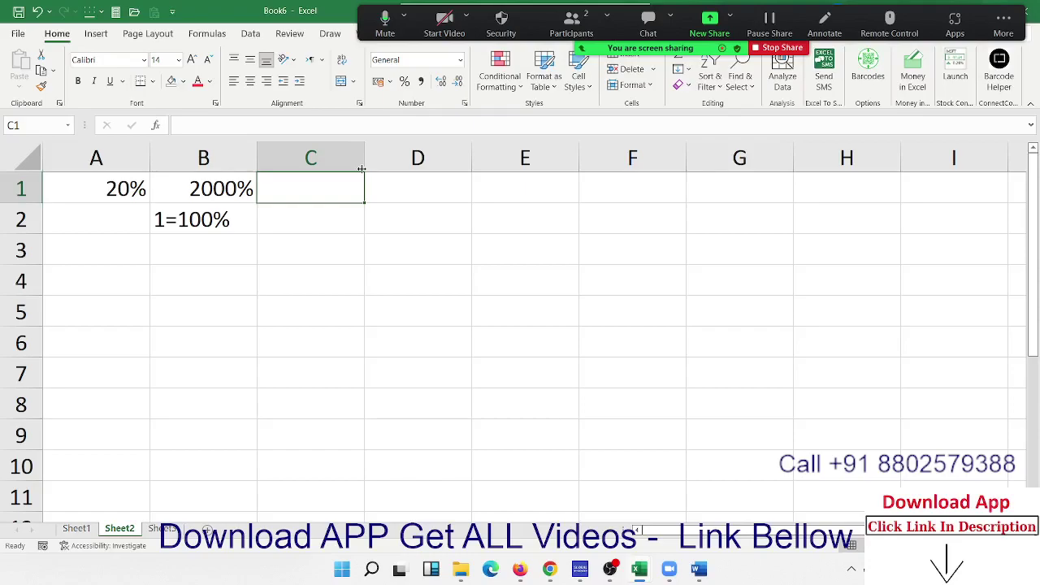
type("0.20")
key("Return")
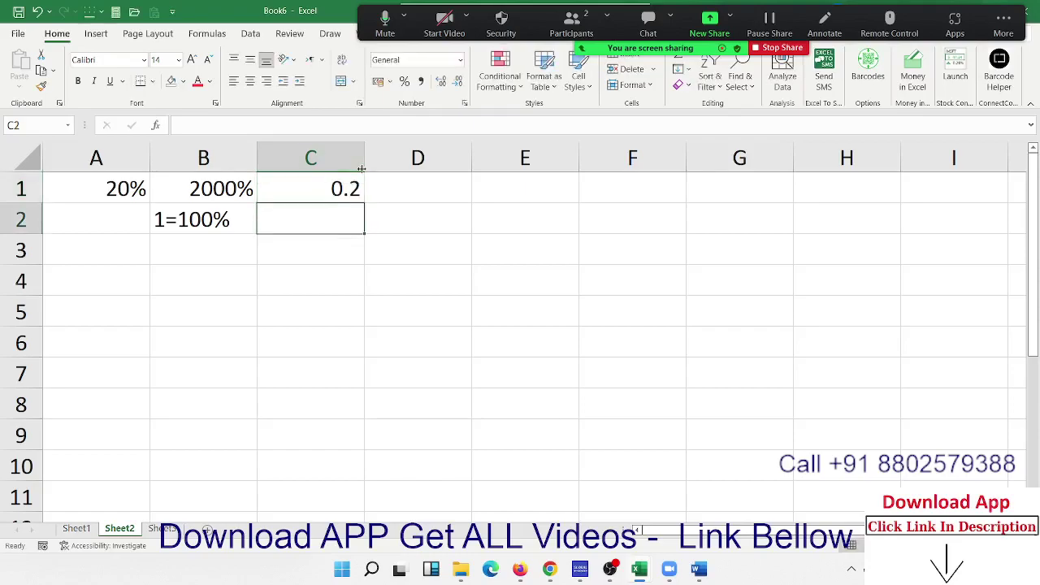
key("Up")
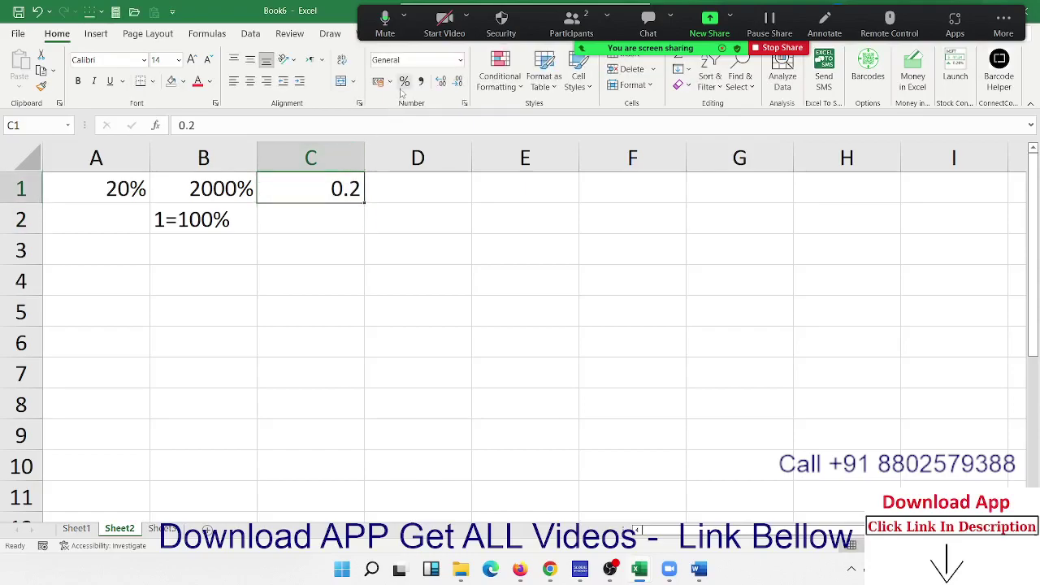
left_click(404, 82)
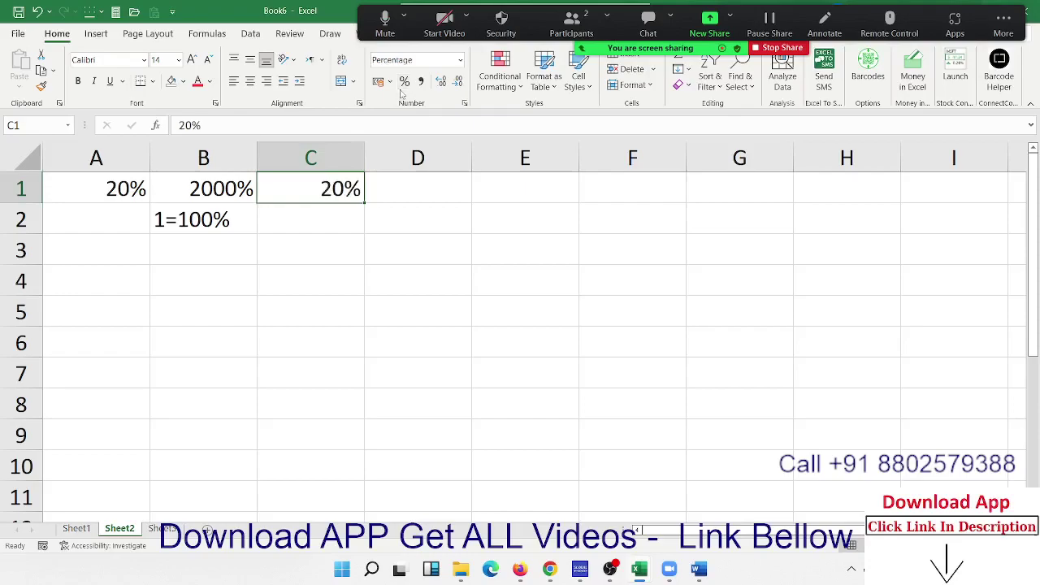
left_click(91, 253)
Step: Label A3 with % and enter =RANDBETWEEN(10,90) in A4
type("$")
key("BackSpace")
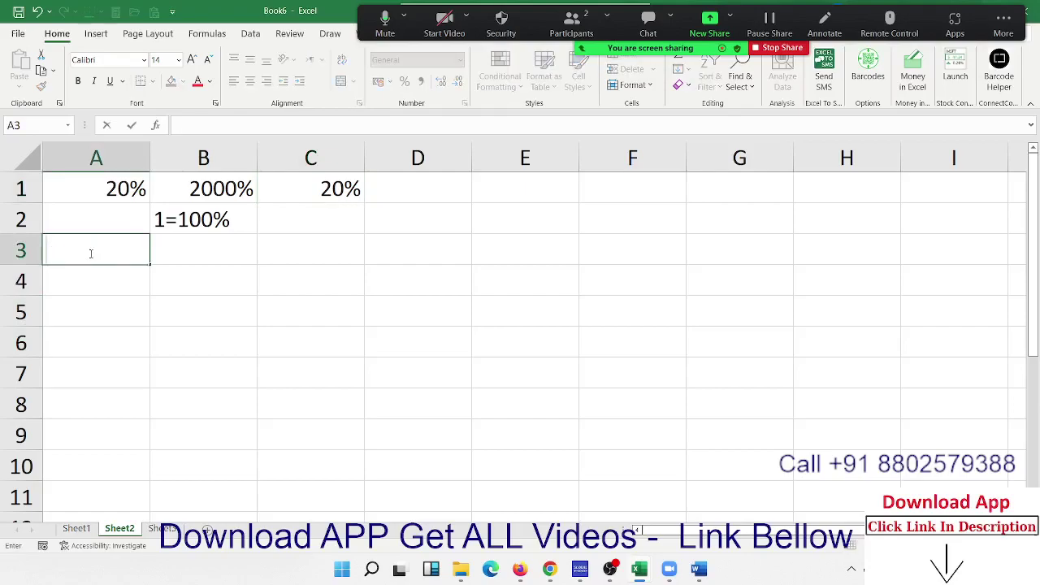
type("%")
key("Return")
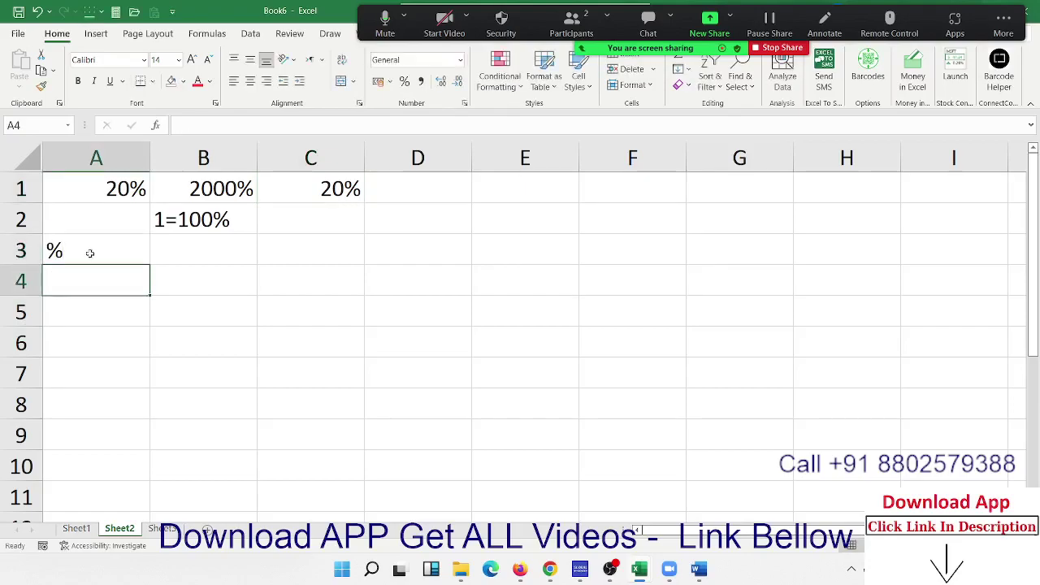
type("=ra")
key("Down")
key("Down")
key("Tab")
type("1")
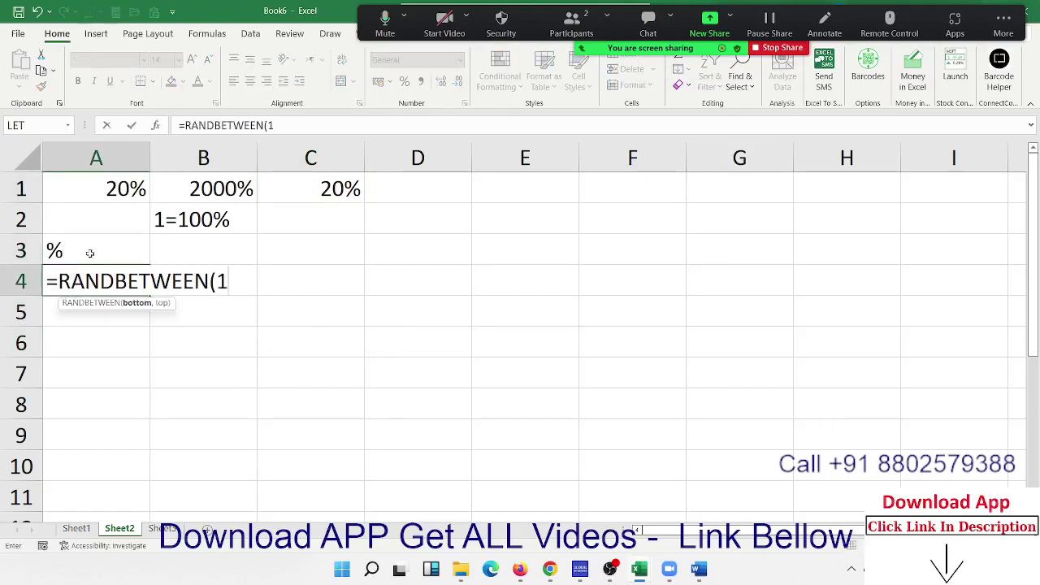
type("0,90")
key("Return")
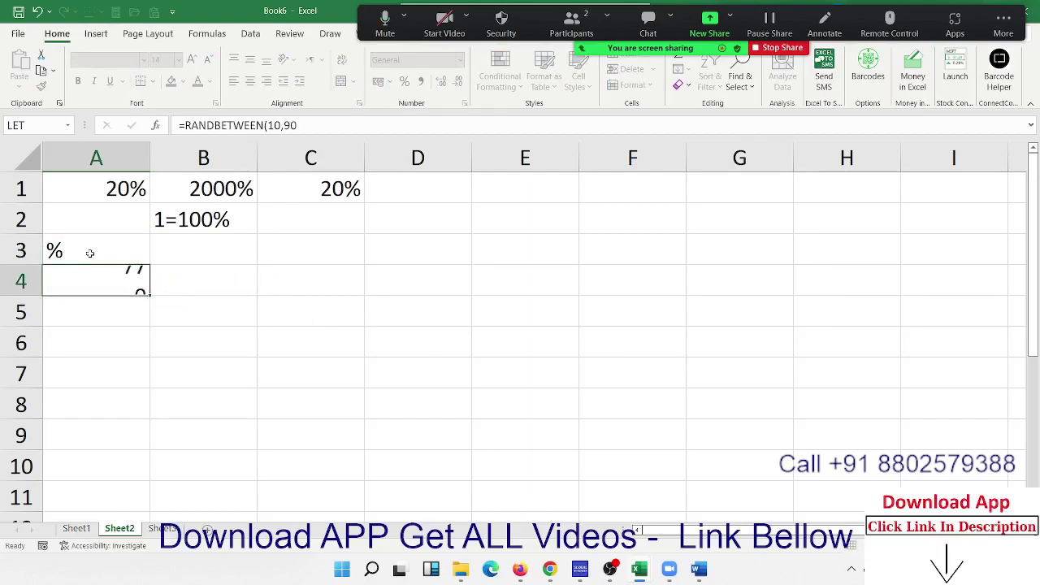
Step: Fill A4:F10 with the RANDBETWEEN formula, then paste the range back as fixed values
left_click_drag(82, 287, 641, 458)
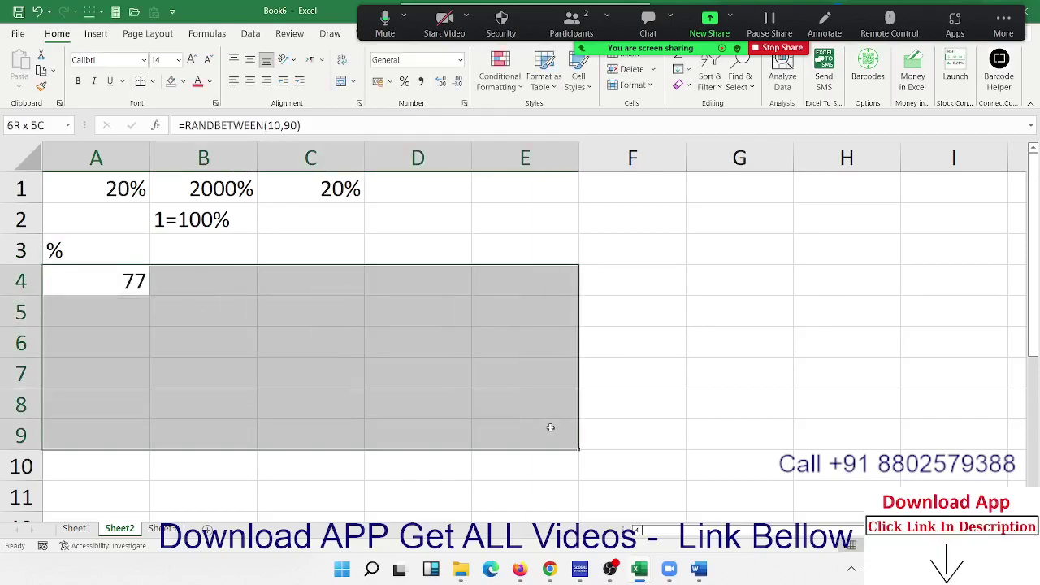
key("ctrl+Return")
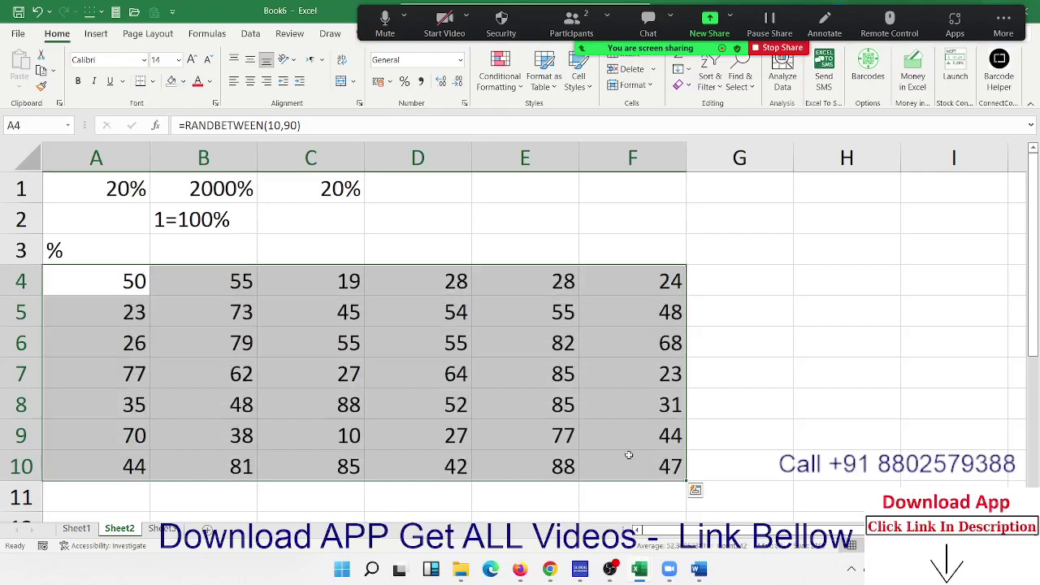
key("ctrl+c")
left_click(18, 82)
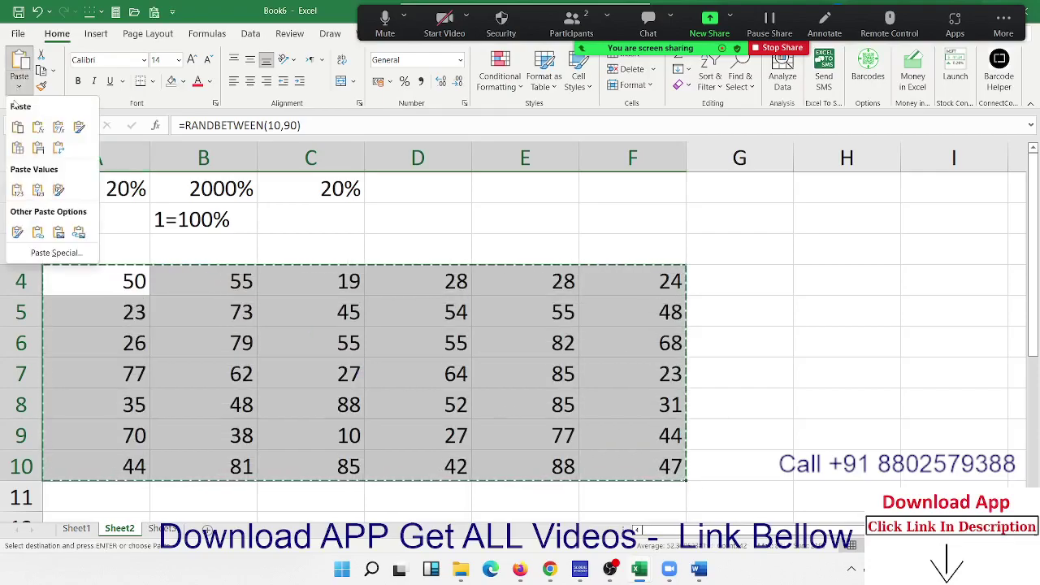
left_click(17, 192)
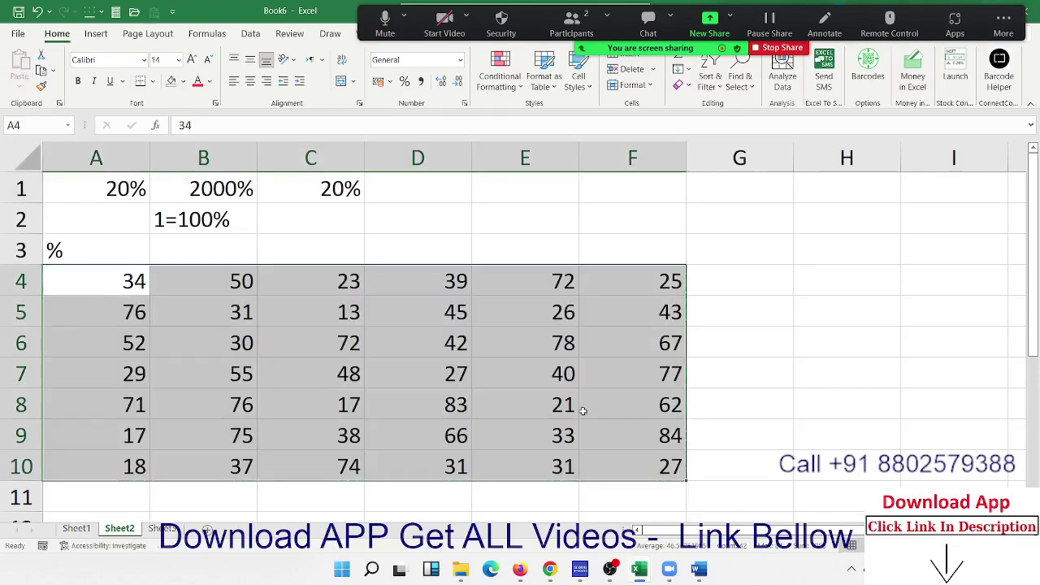
left_click(604, 312)
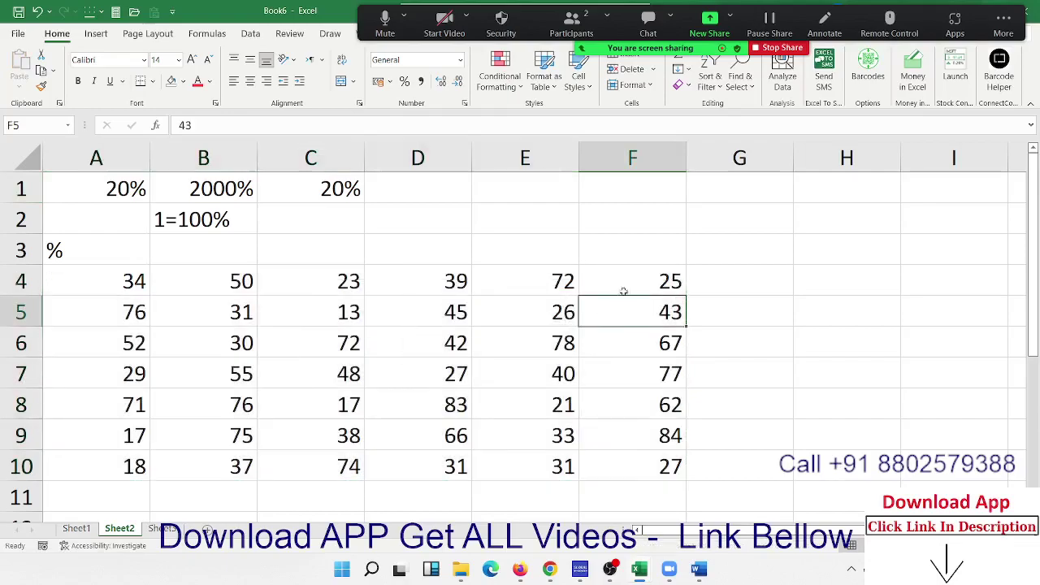
left_click(102, 287)
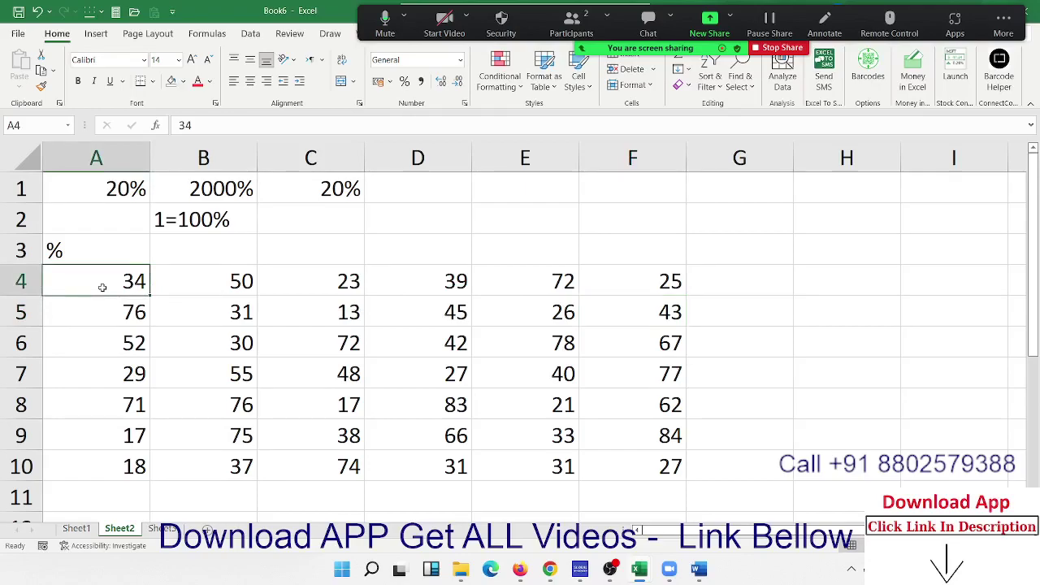
Step: Put 500 in D2 and 34% in E2, fixing a mistyped 345
left_click(378, 221)
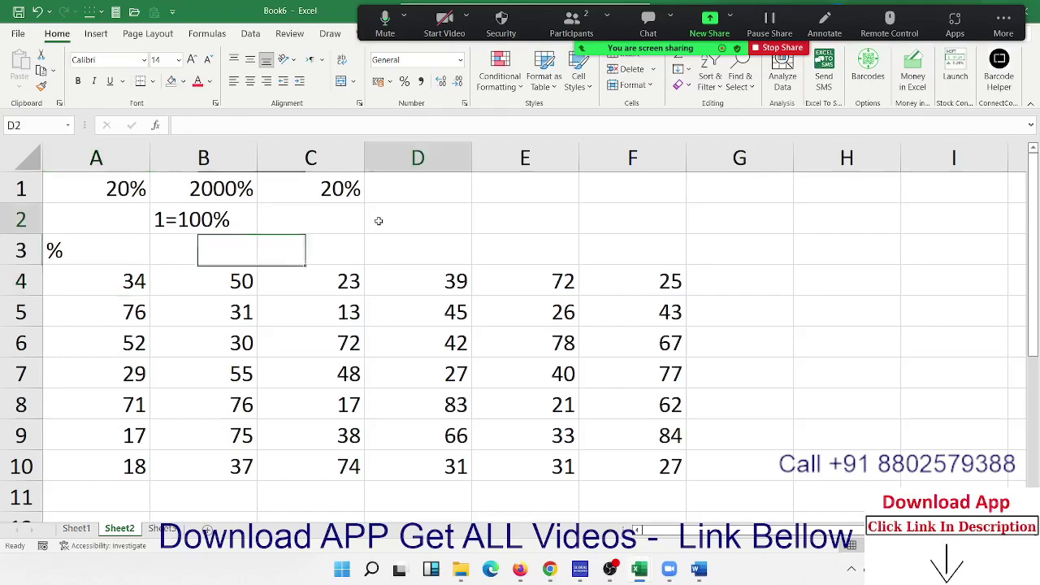
type("500")
key("Tab")
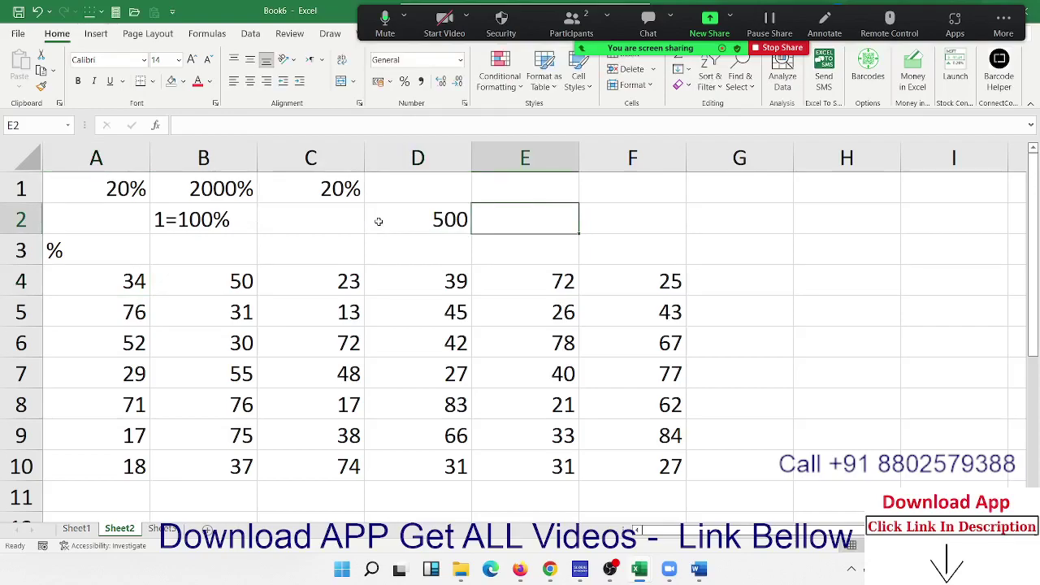
type("345")
key("BackSpace")
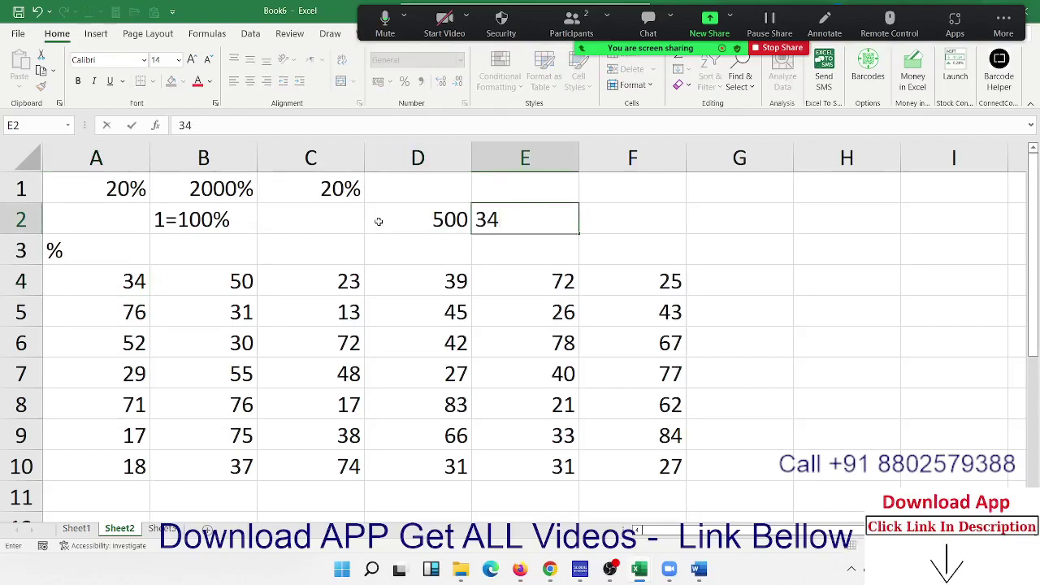
type("%")
key("Return")
key("Up")
key("Tab")
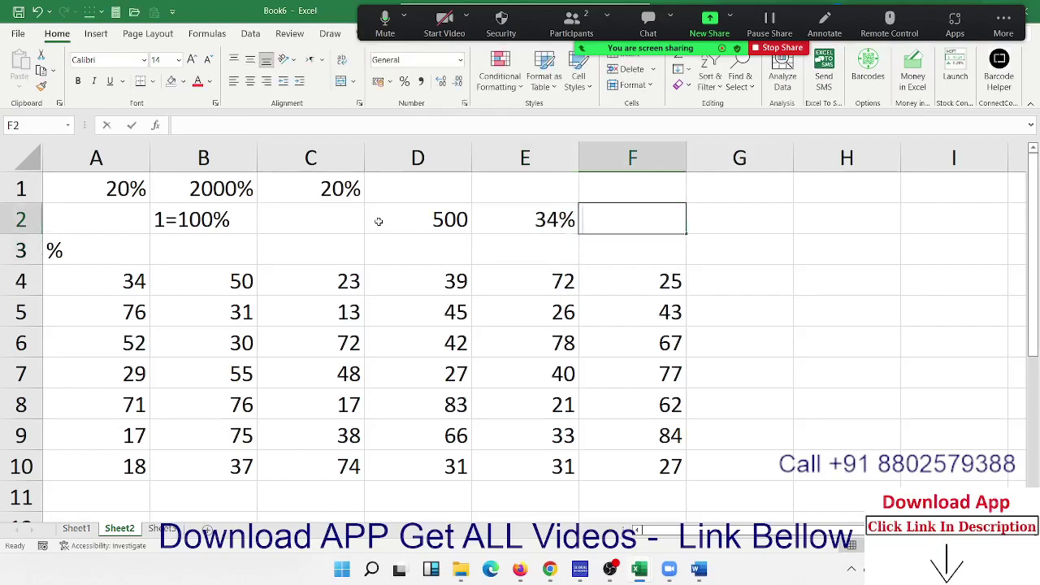
Step: Enter =D2*E2 in F2, giving 170
type("=")
key("Up")
key("Left")
left_click(378, 221)
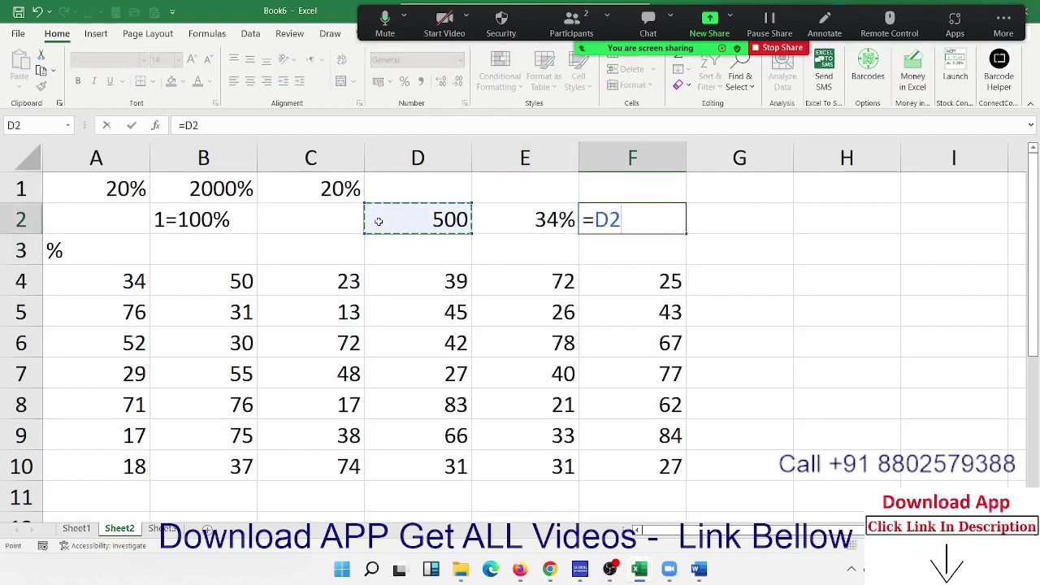
type("*")
key("Left")
key("Return")
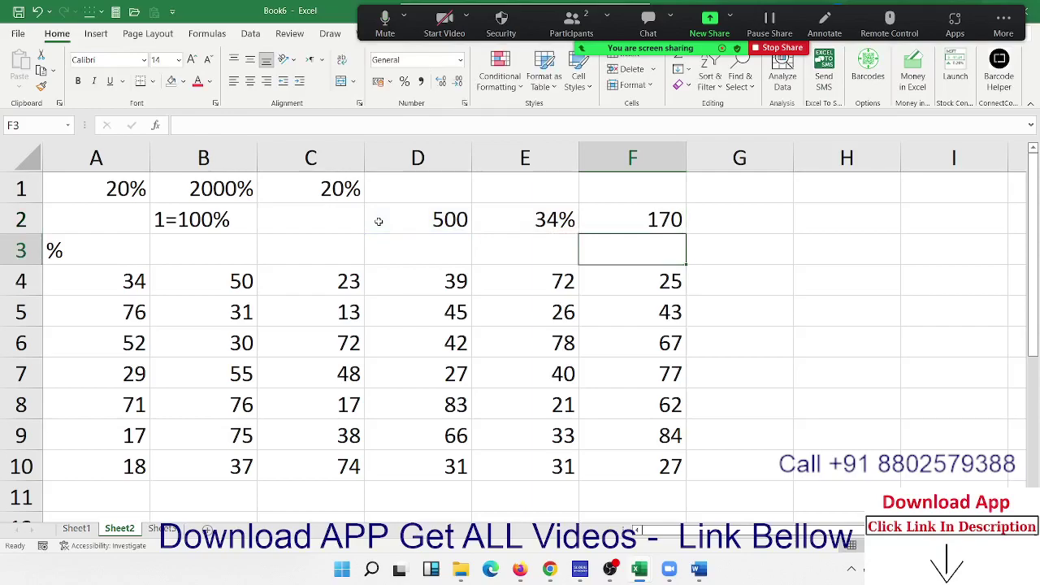
key("Up")
key("Down")
Step: Insert a blank row 3 and enter 34 in E3 as a plain General number
key("shift+space")
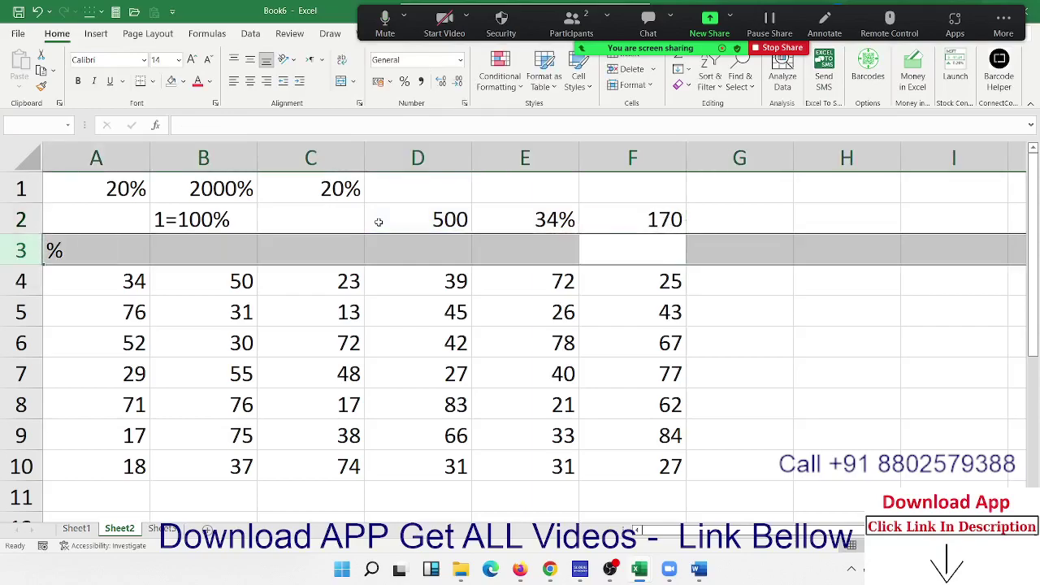
key("ctrl+shift+plus")
key("Left")
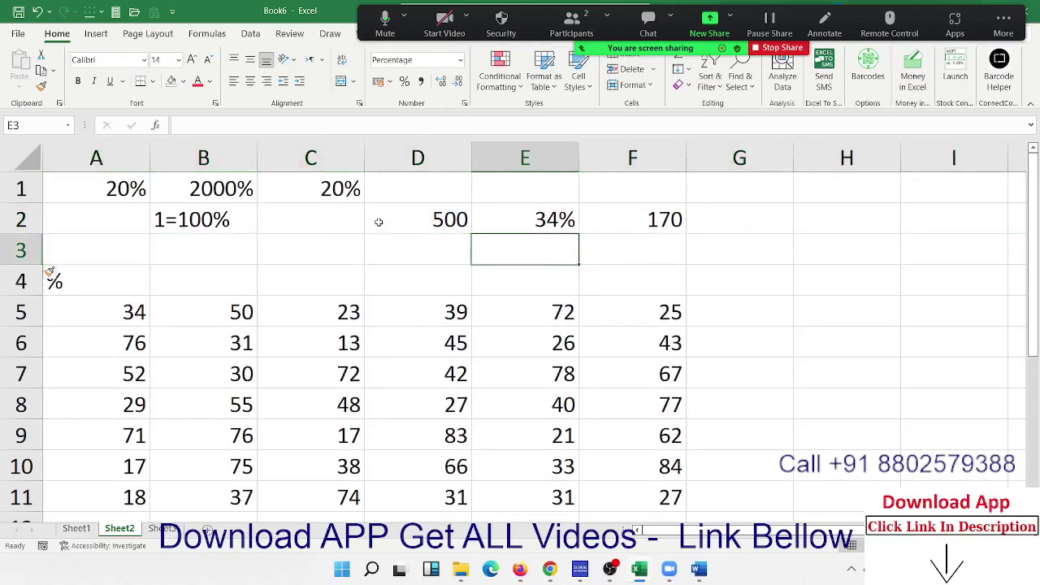
key("Left")
key("Right")
type("34")
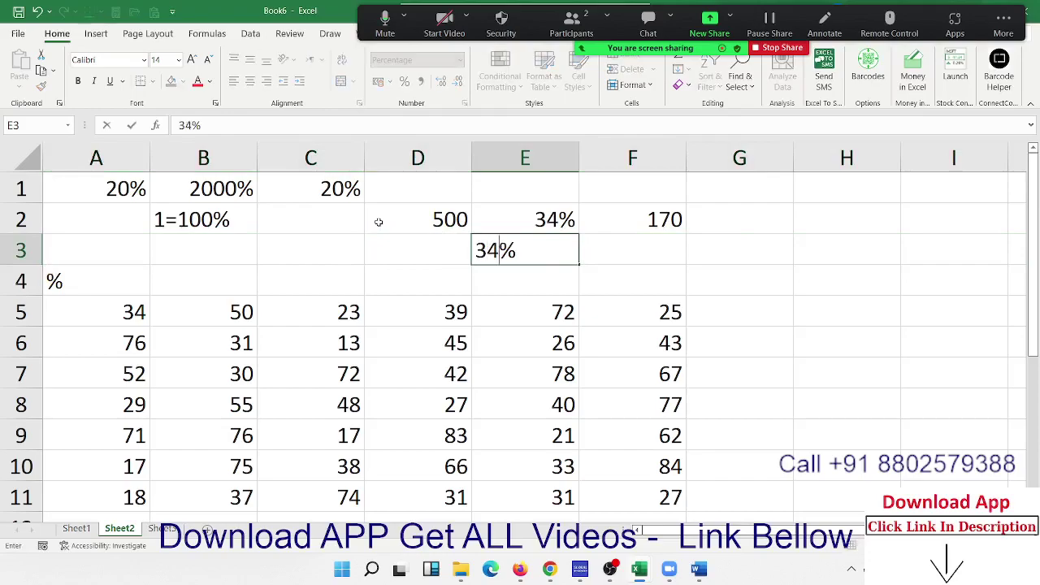
key("Delete")
key("Return")
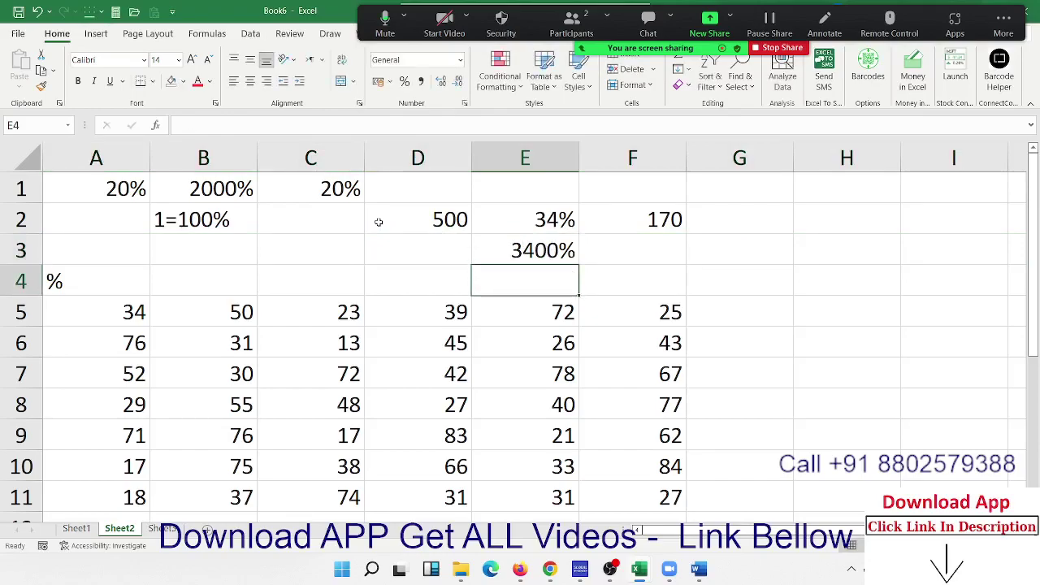
key("Up")
key("ctrl+shift+grave")
Step: Enter =D2*E3/100 in F3 so it gives 170, matching F2
key("Right")
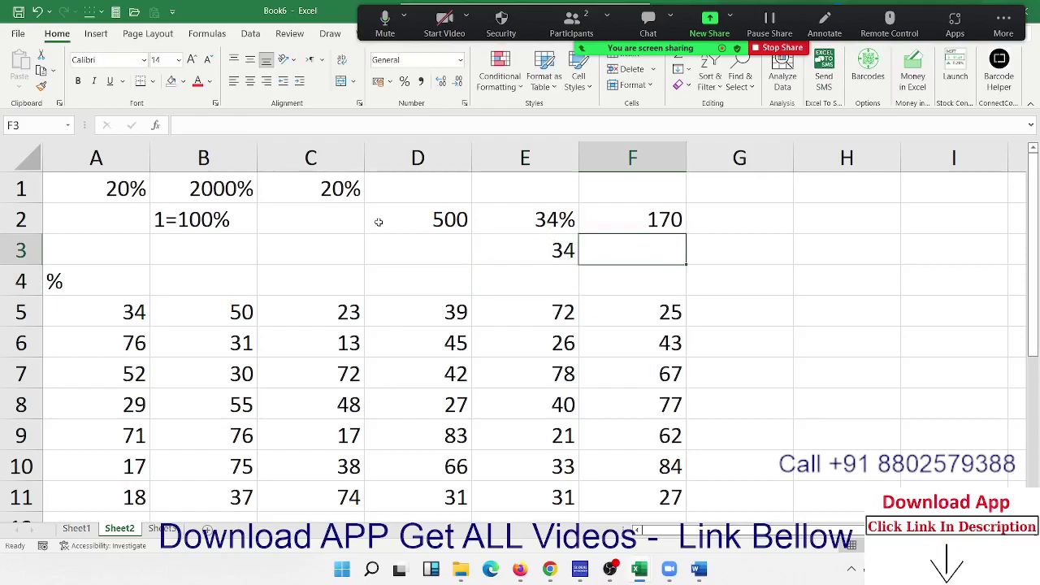
type("=")
key("Left")
key("Up")
type("*")
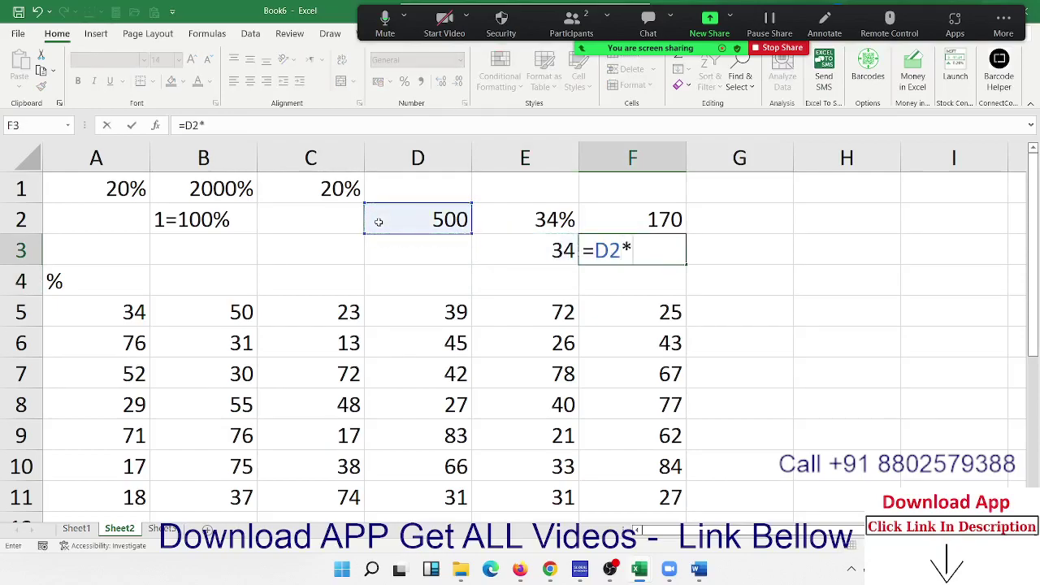
key("Left")
key("Return")
key("Up")
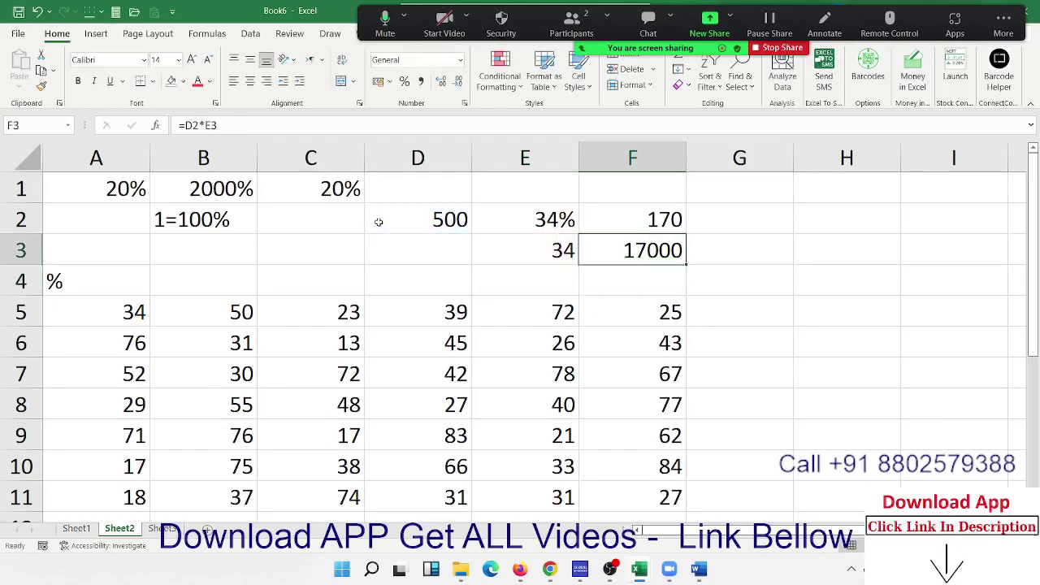
key("F2")
type("/10")
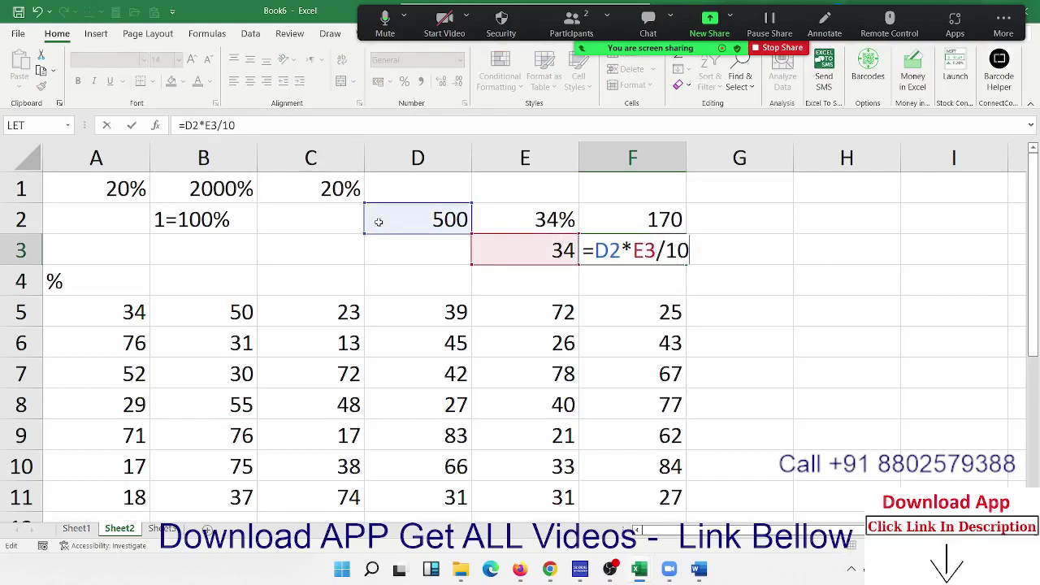
type("0")
key("Return")
key("Up")
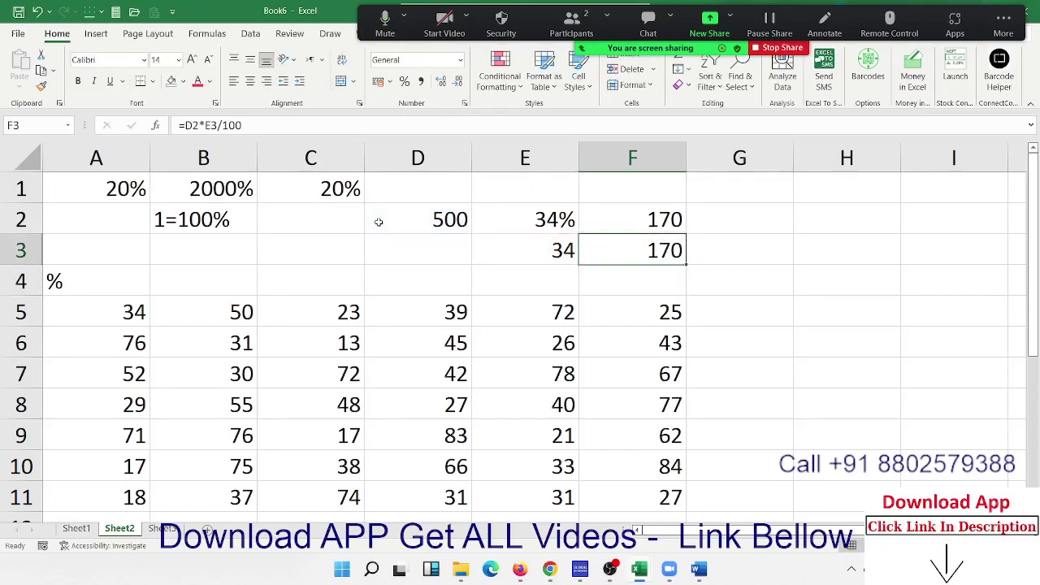
key("Up")
key("Down")
key("Down")
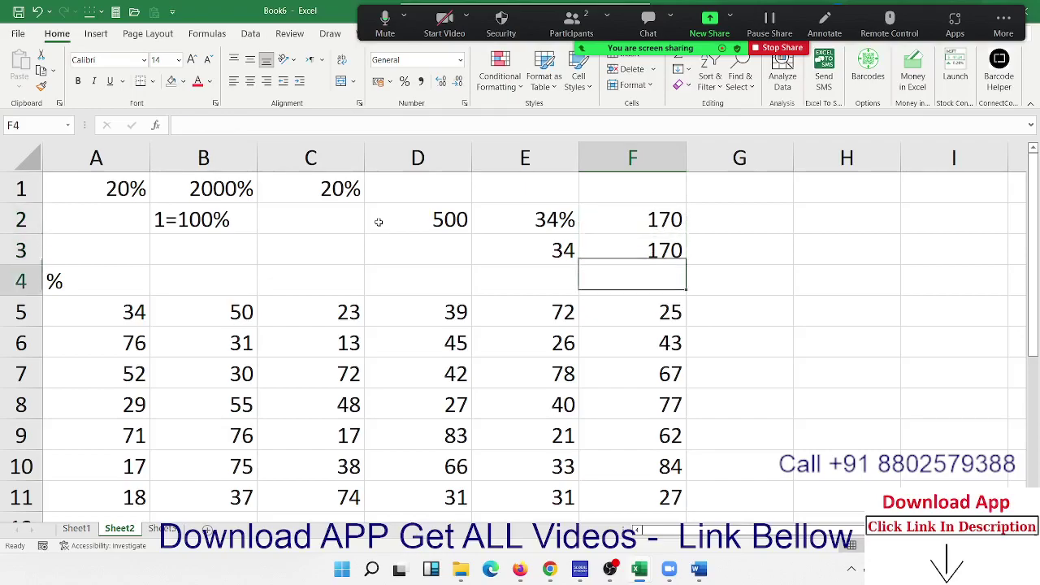
key("Down")
key("Up")
key("Up")
key("F2")
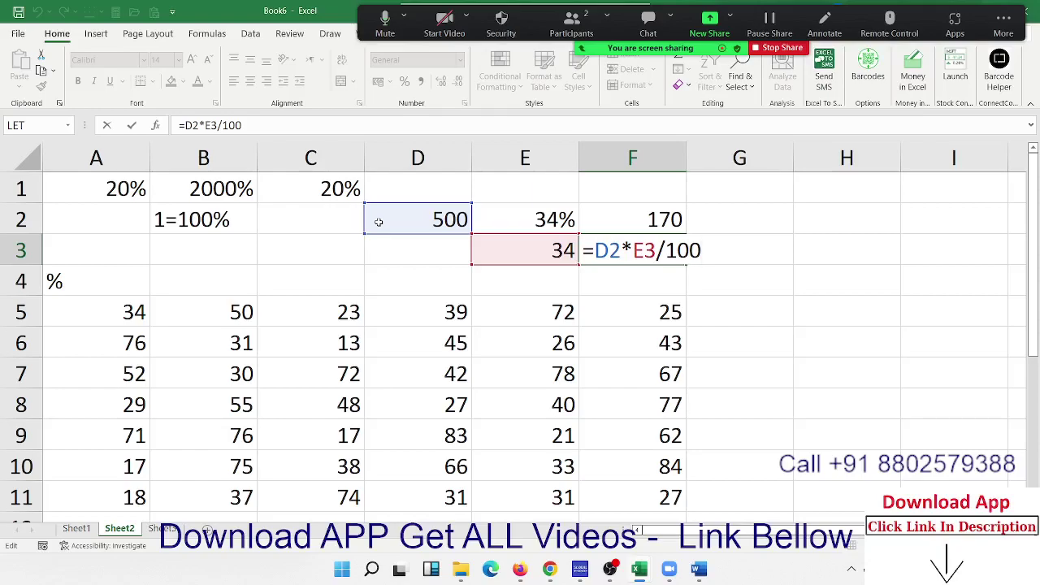
key("Return")
key("Down")
key("Down")
key("Left")
key("Left")
key("Left")
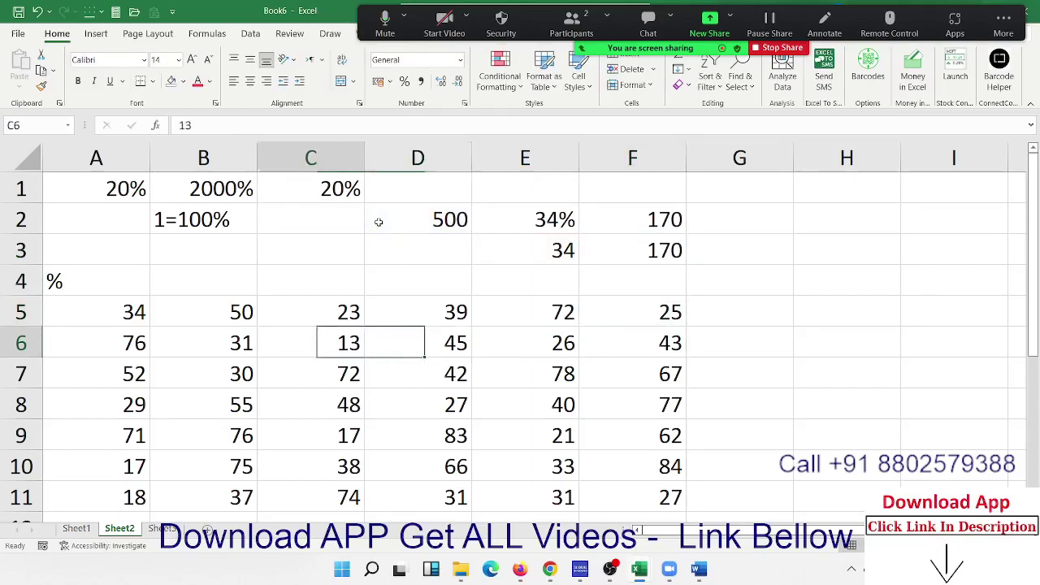
key("Left")
key("Left")
key("Up")
key("ctrl+shift+Right")
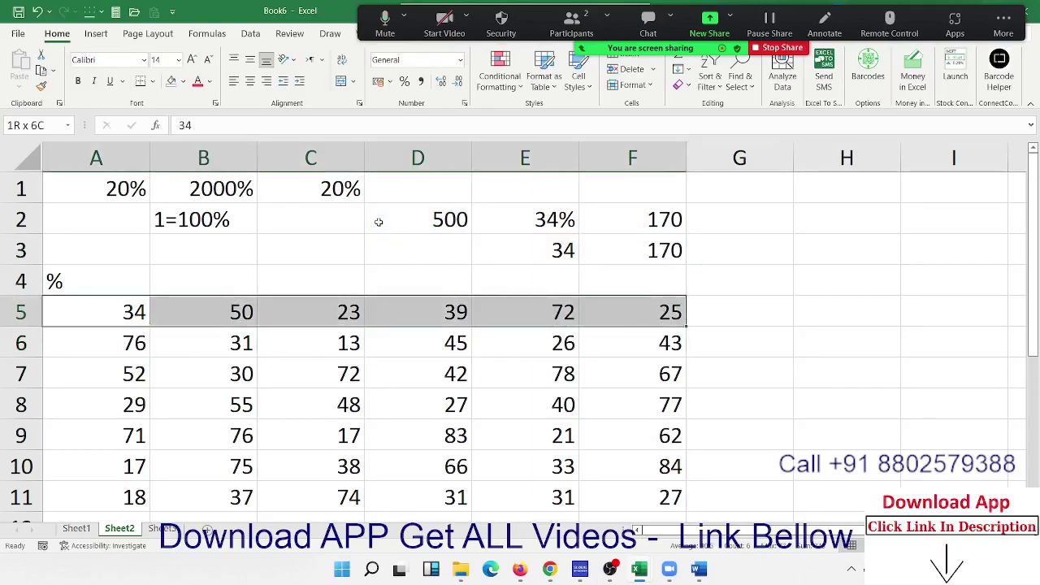
key("ctrl+shift+Down")
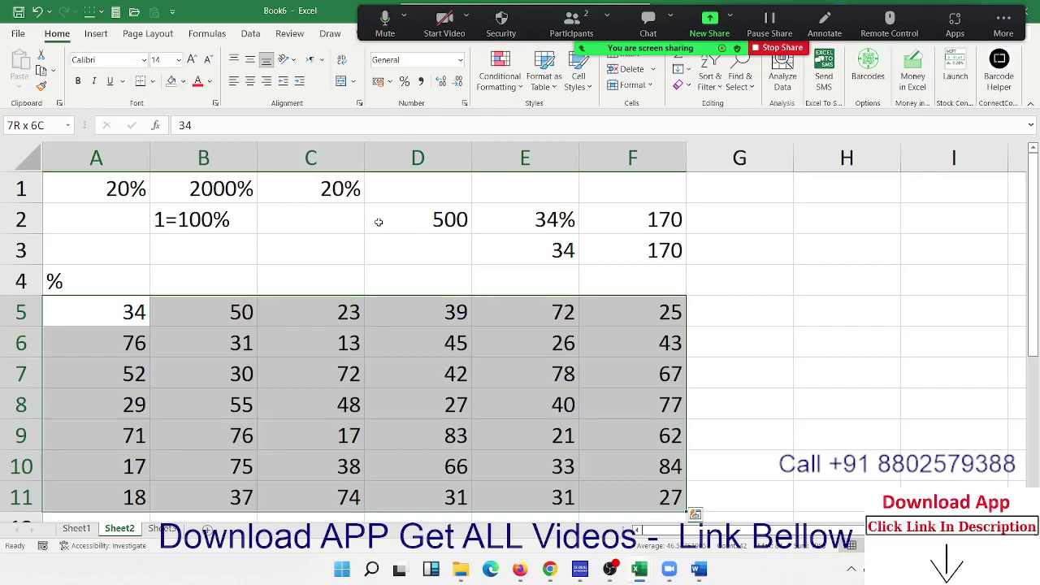
key("Up")
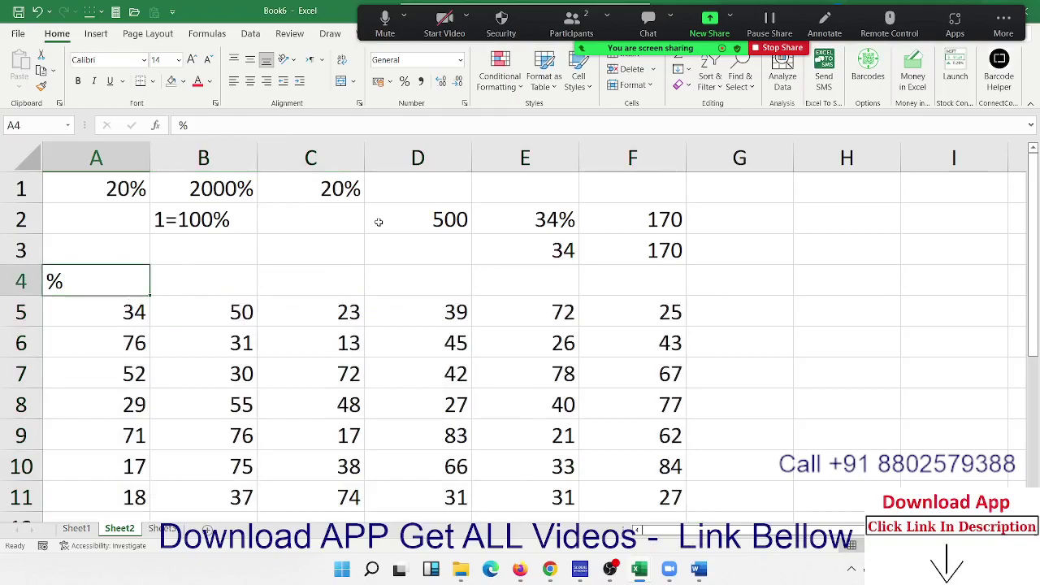
key("Down")
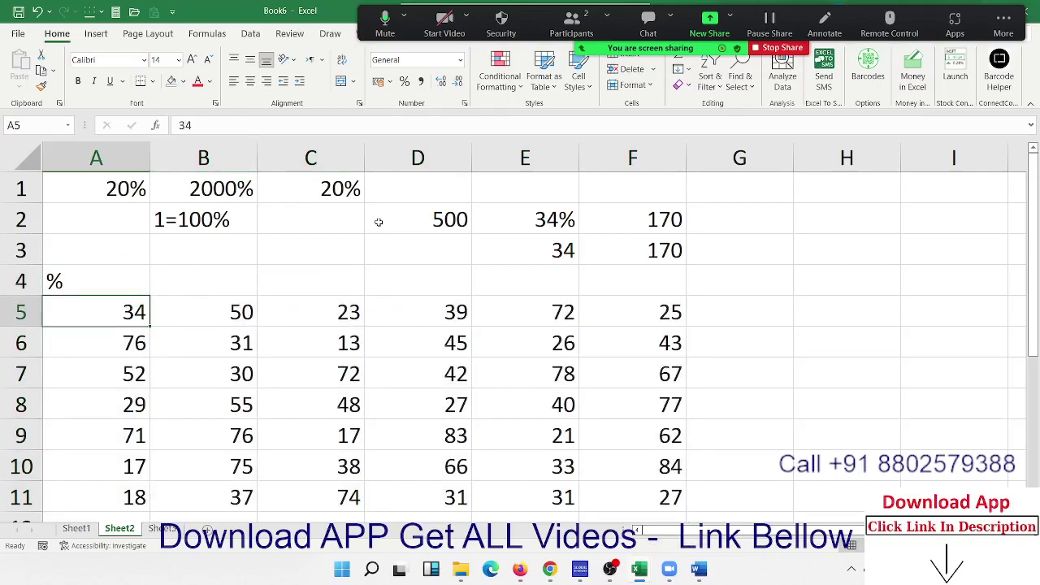
key("F2")
type("%")
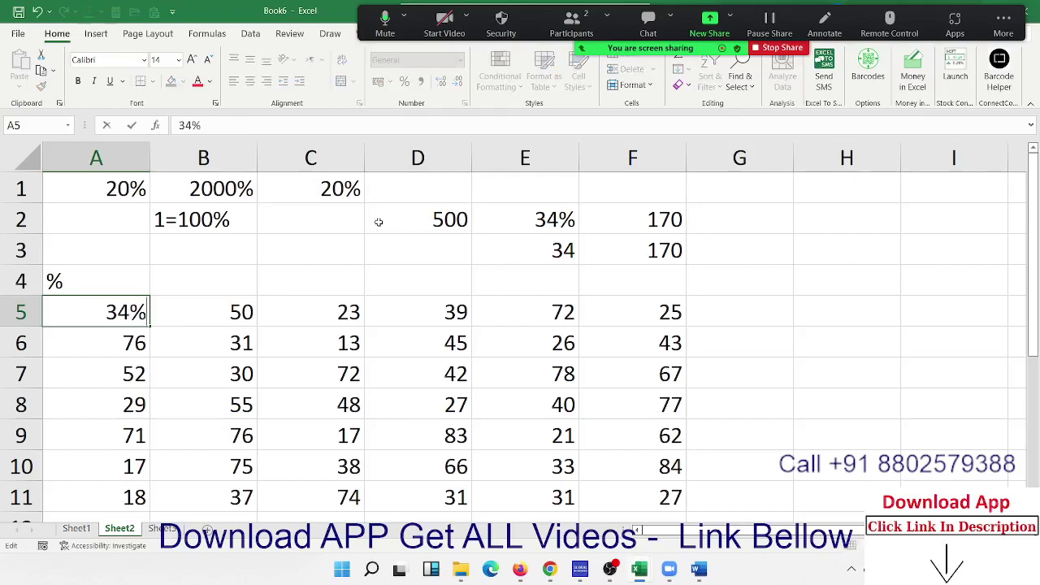
key("Return")
key("F2")
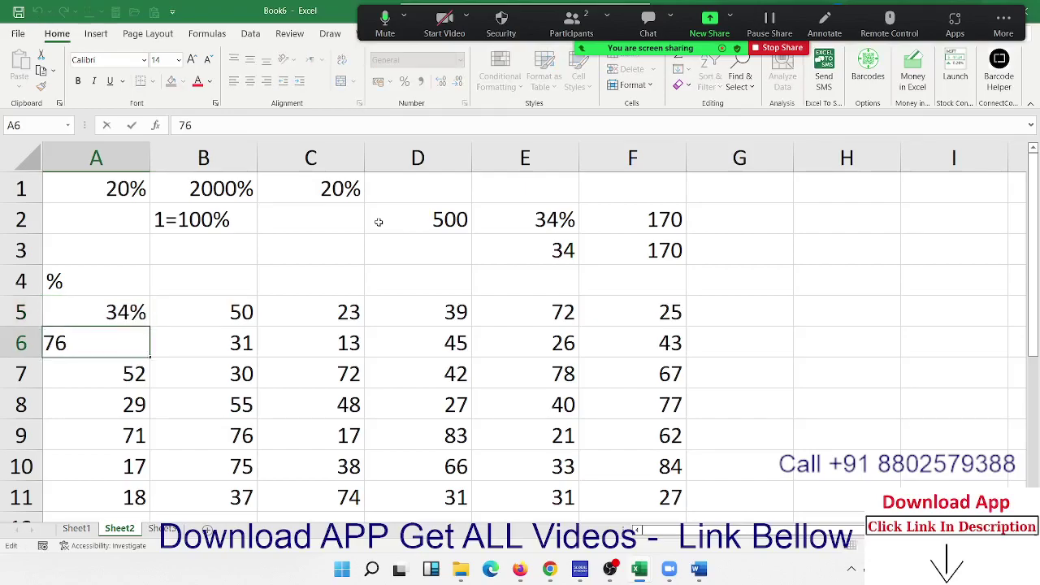
type("%")
key("Return")
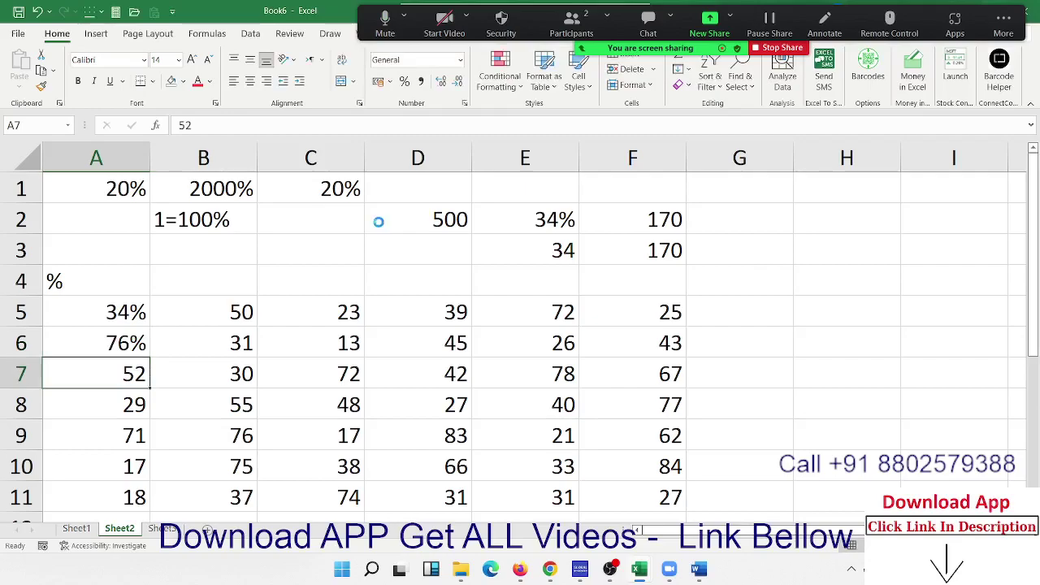
key("ctrl+z")
key("ctrl+z")
type("0")
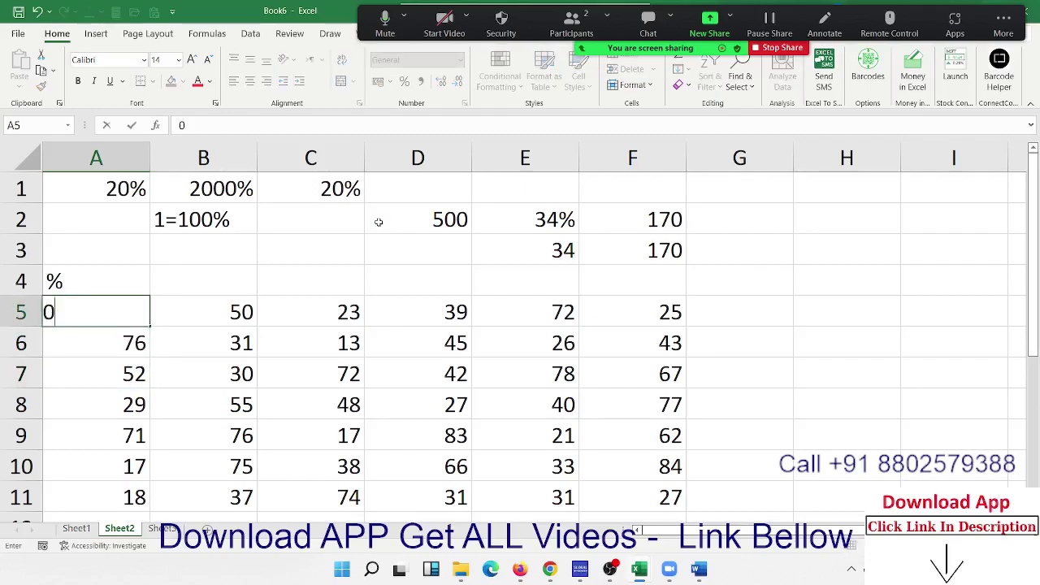
type(".34")
key("ctrl+Return")
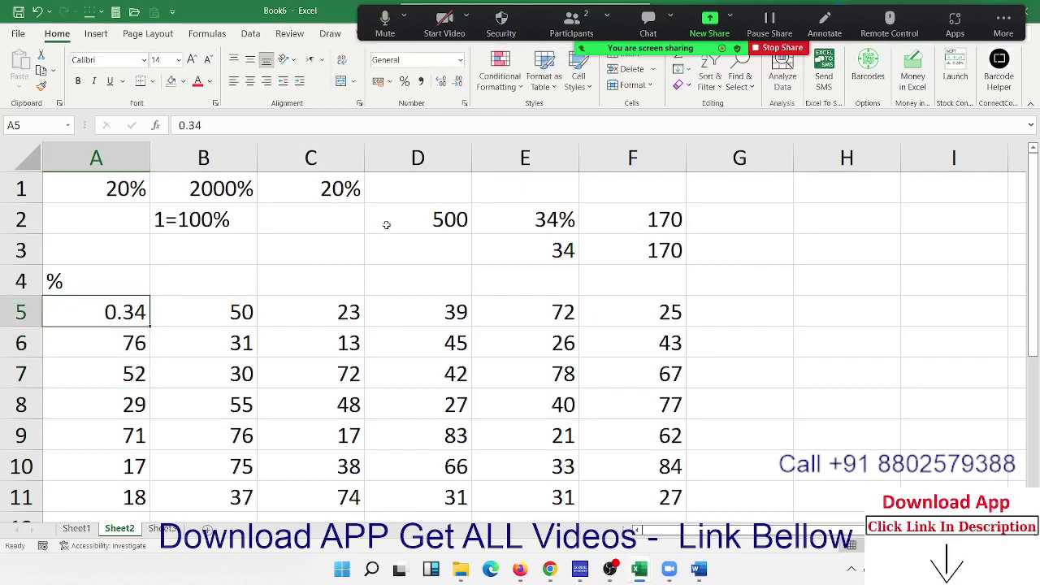
left_click(404, 81)
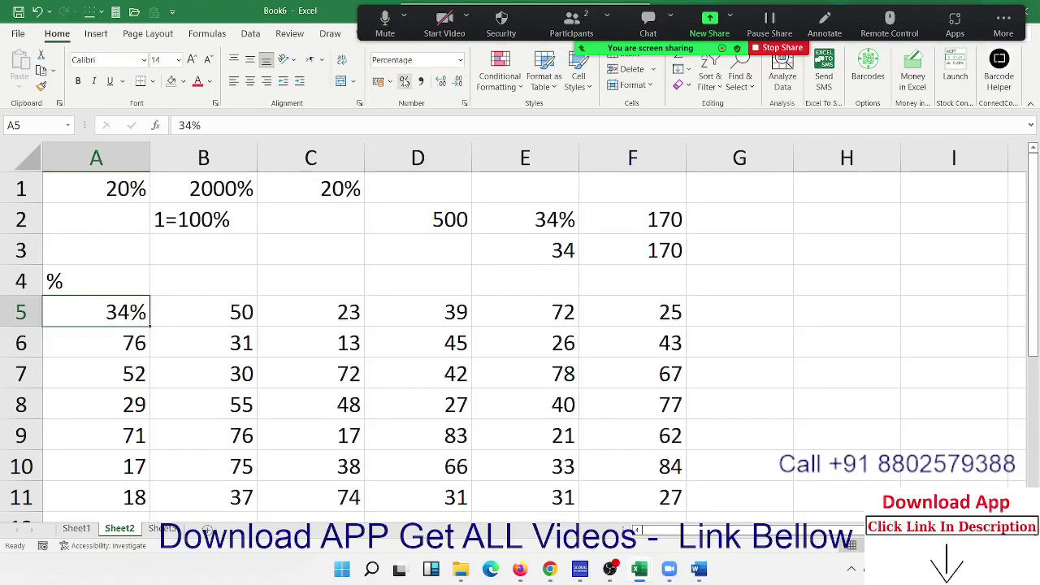
key("ctrl+z")
key("ctrl+z")
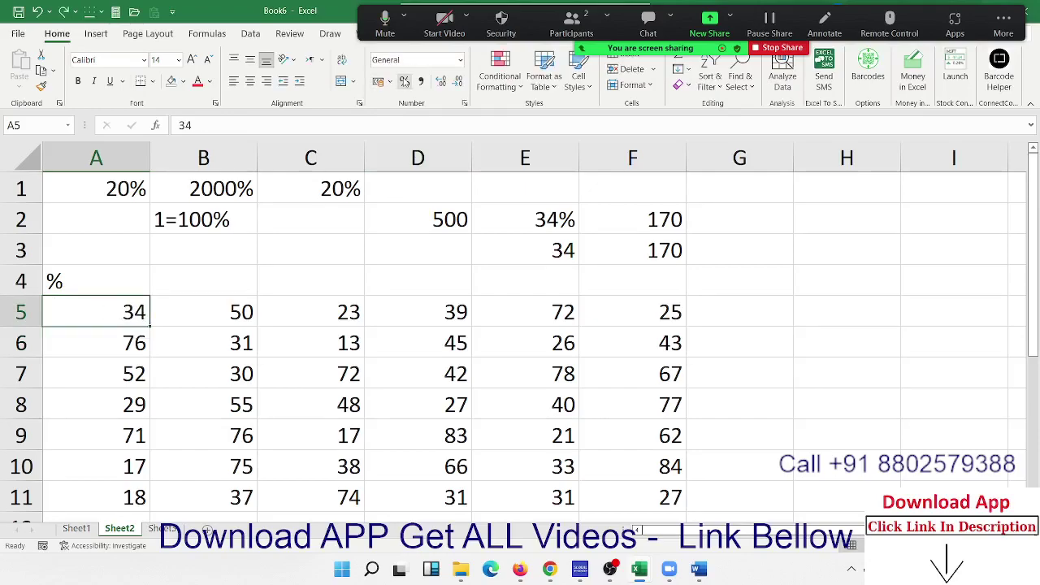
left_click(76, 528)
left_click_drag(393, 311, 167, 212)
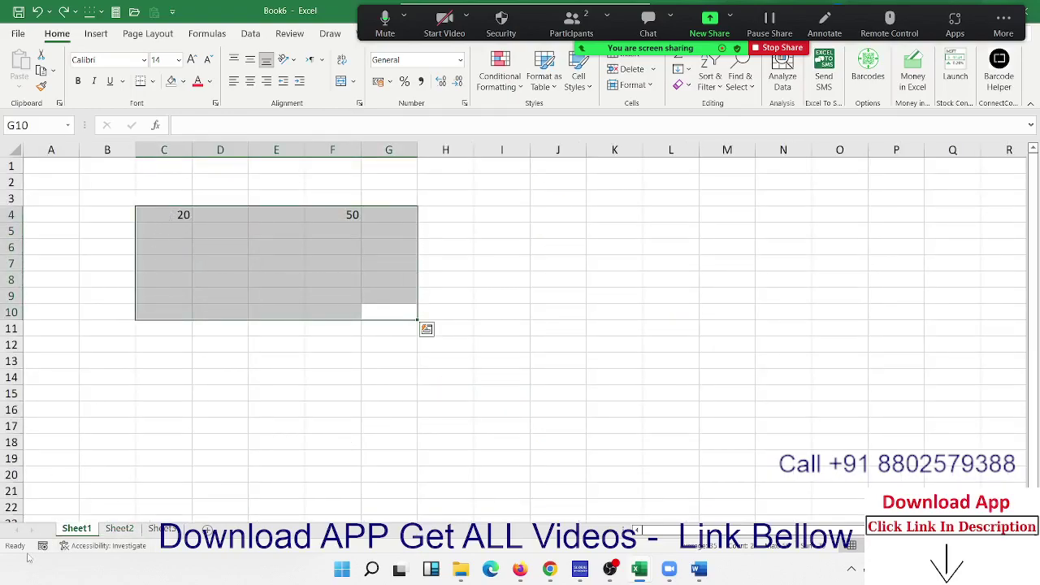
left_click(120, 528)
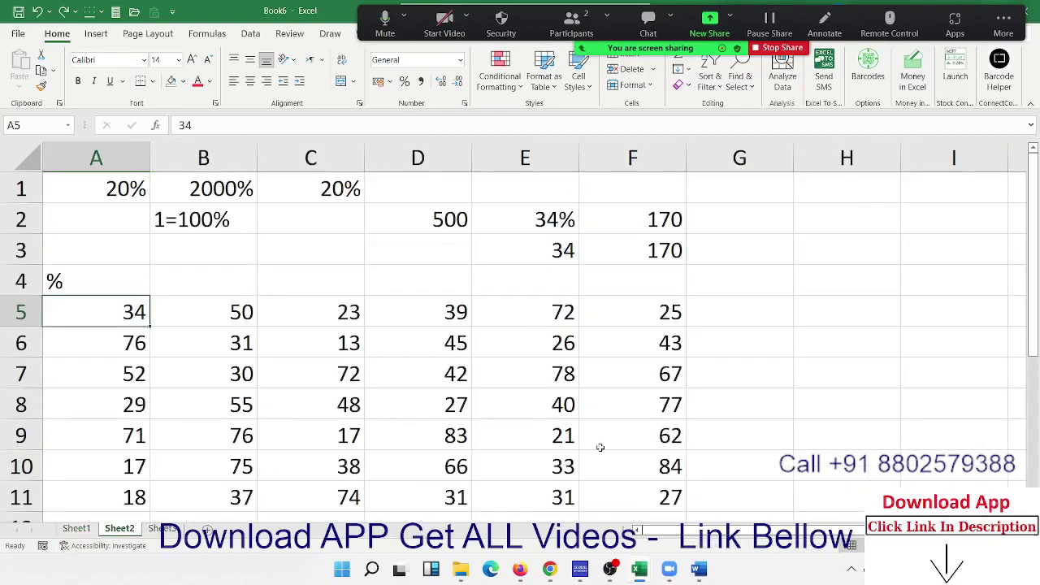
Step: Enter 100 in H4 and copy it
left_click(855, 286)
type("100")
key("Return")
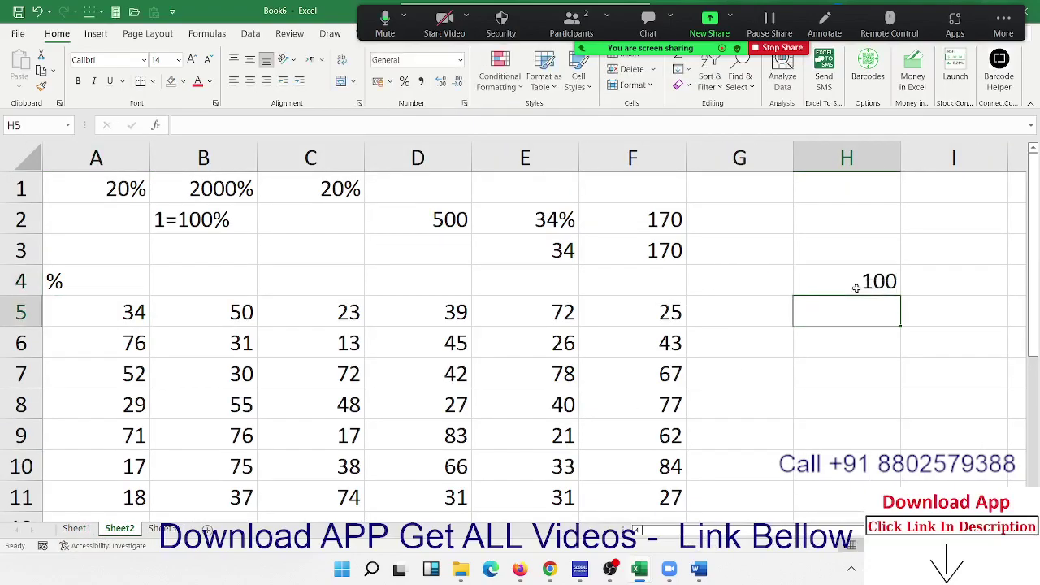
left_click(855, 287)
key("ctrl+c")
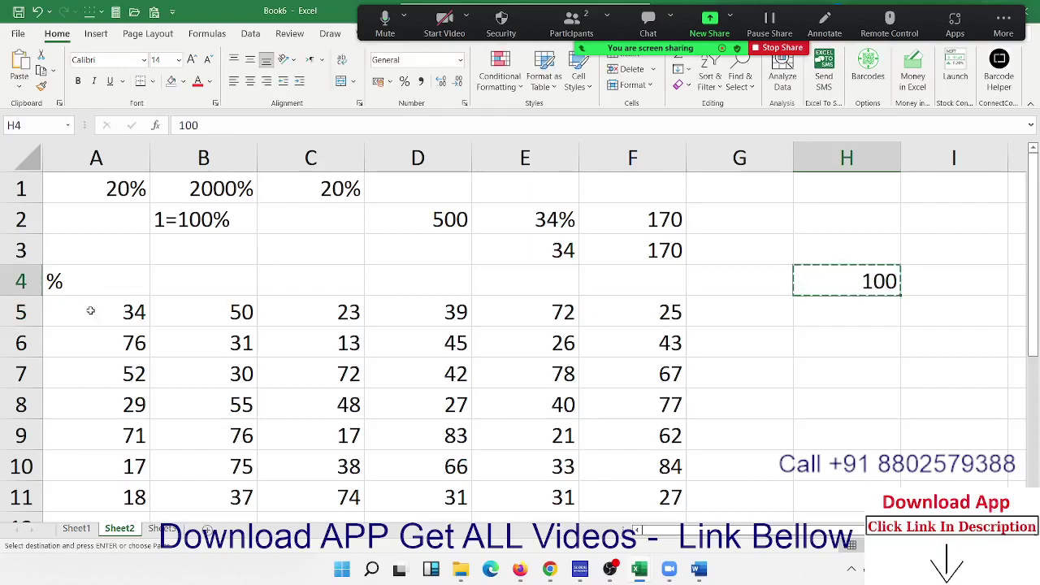
Step: Paste Special Divide the 100 onto A5:F11, then format the block as percentages
mouse_move(88, 309)
left_mouse_down()
mouse_move(436, 385)
mouse_move(614, 487)
left_mouse_up()
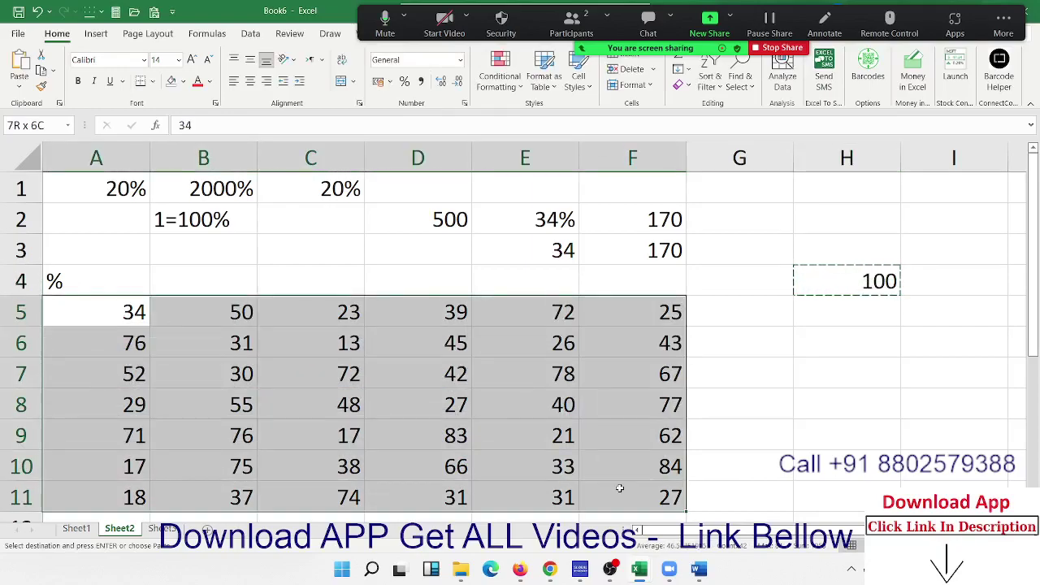
right_click(588, 445)
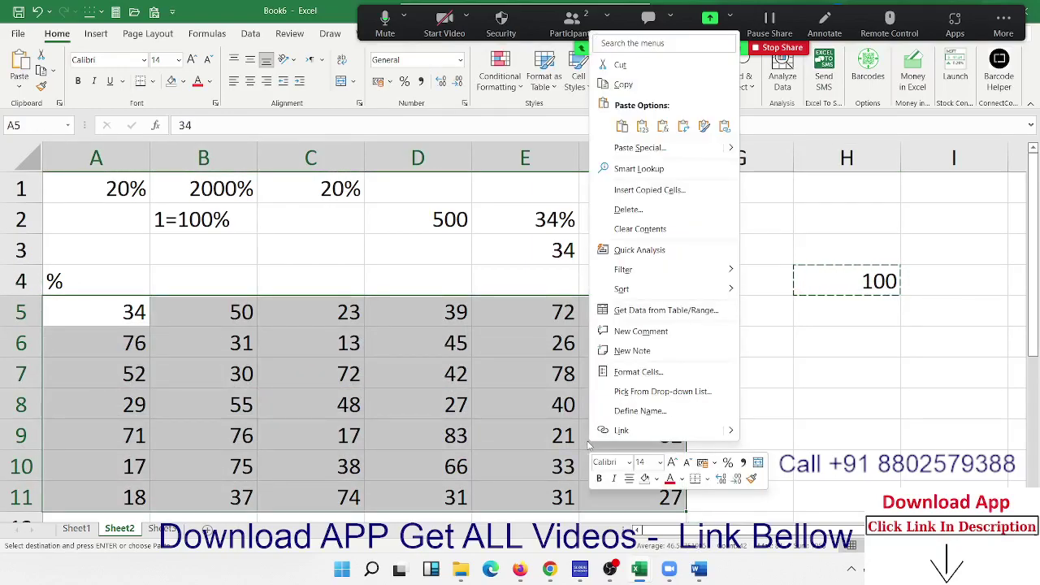
left_click(637, 153)
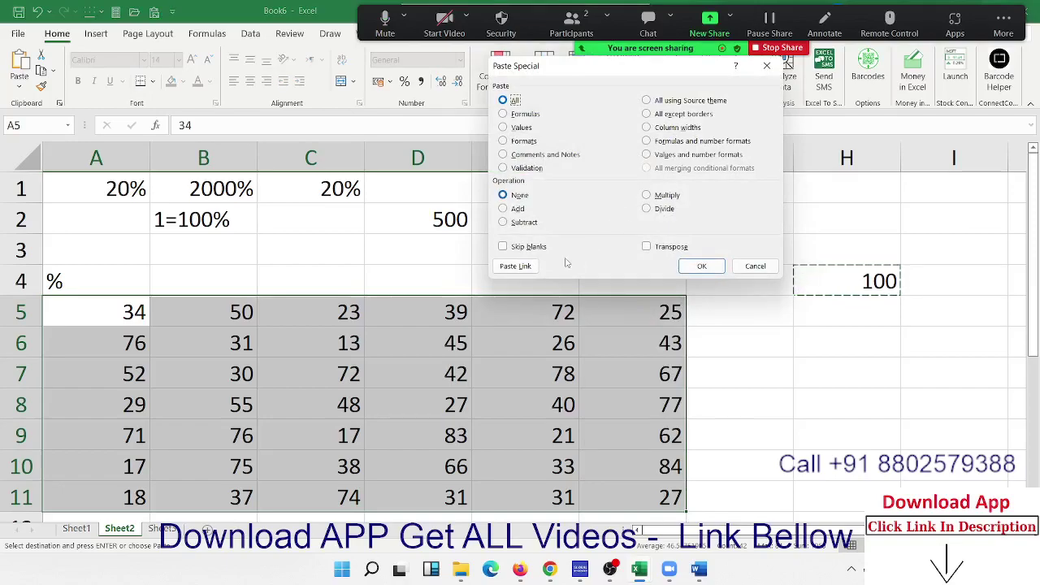
left_click(660, 213)
left_click(699, 268)
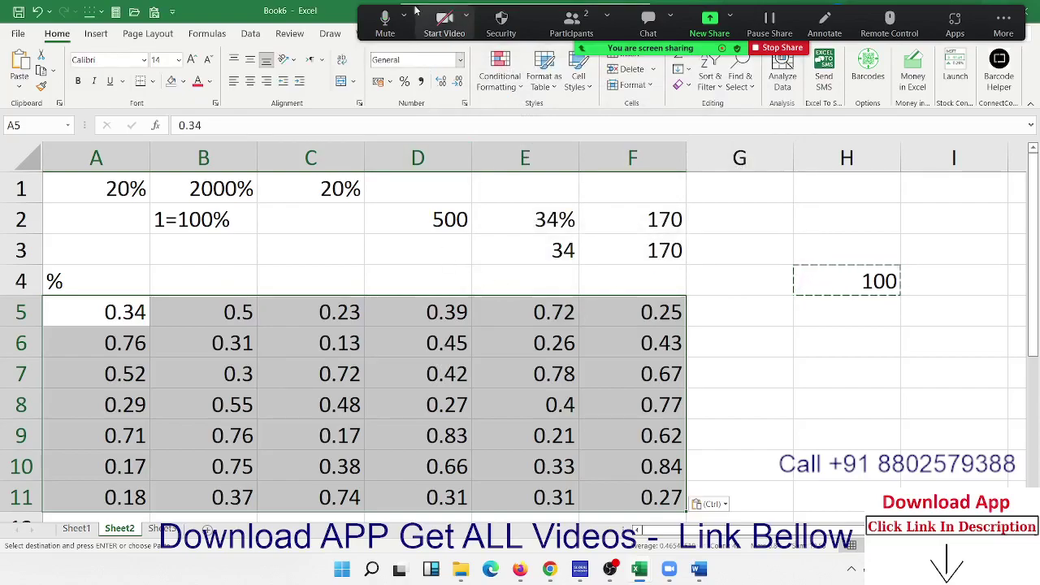
left_click(405, 81)
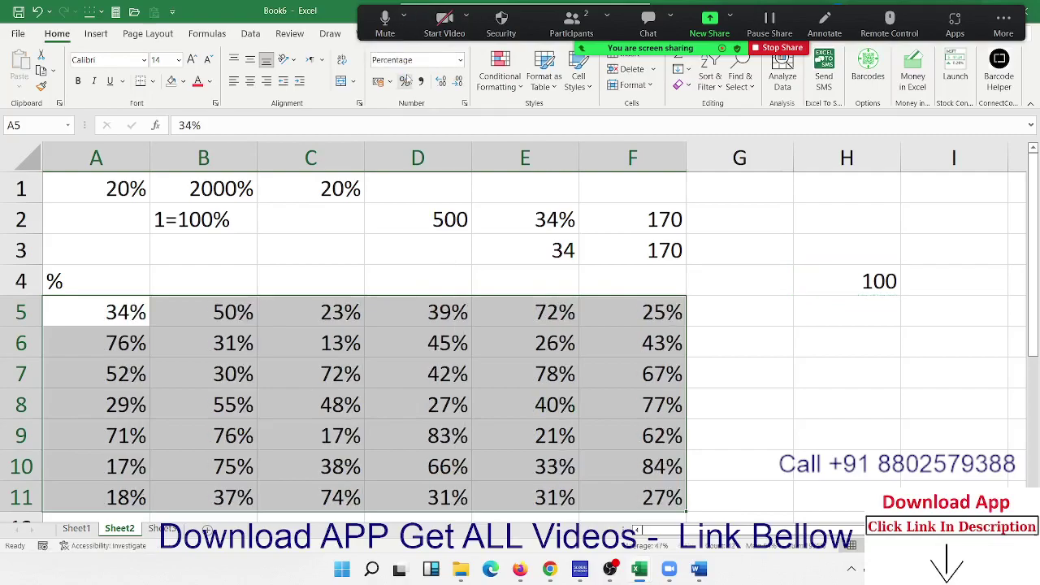
Step: Review Sheet1 and Sheet2, then switch to the blank Sheet3
left_click(75, 528)
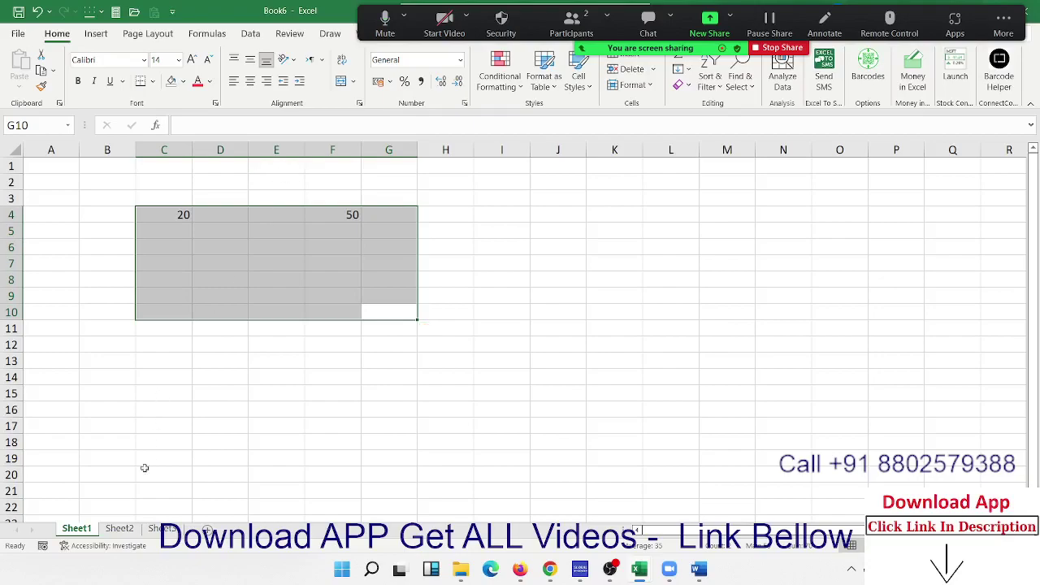
left_click(121, 528)
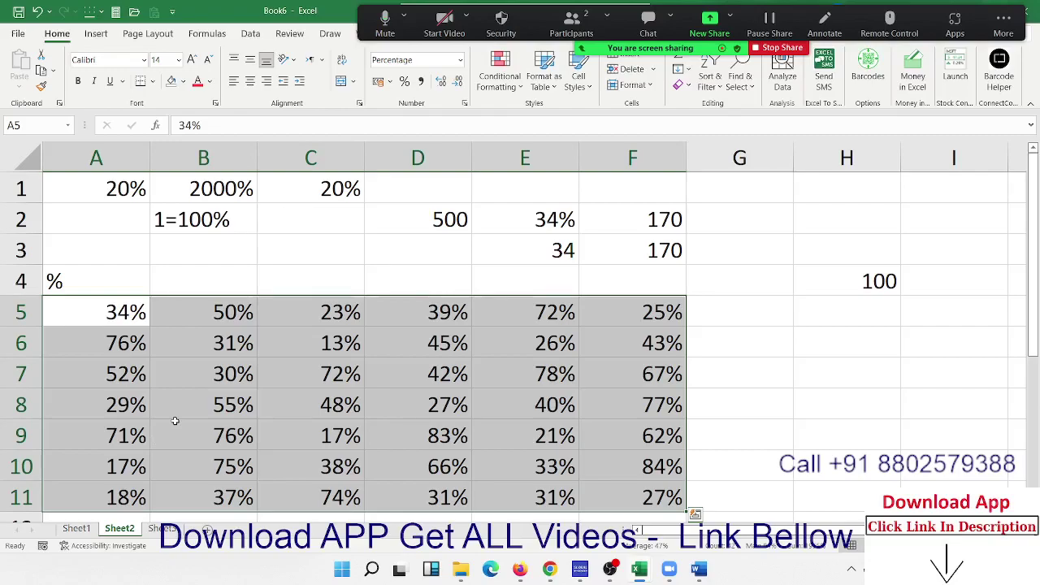
left_click(163, 528)
Step: Replace the 01-Jan entry in A2 with today's date (03-Aug)
key("Down")
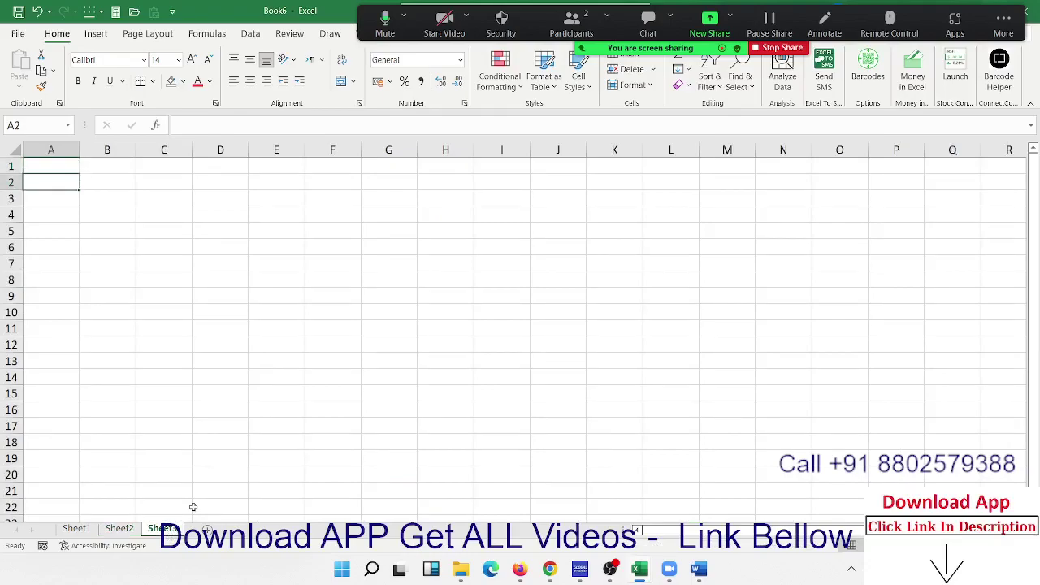
type("1/1")
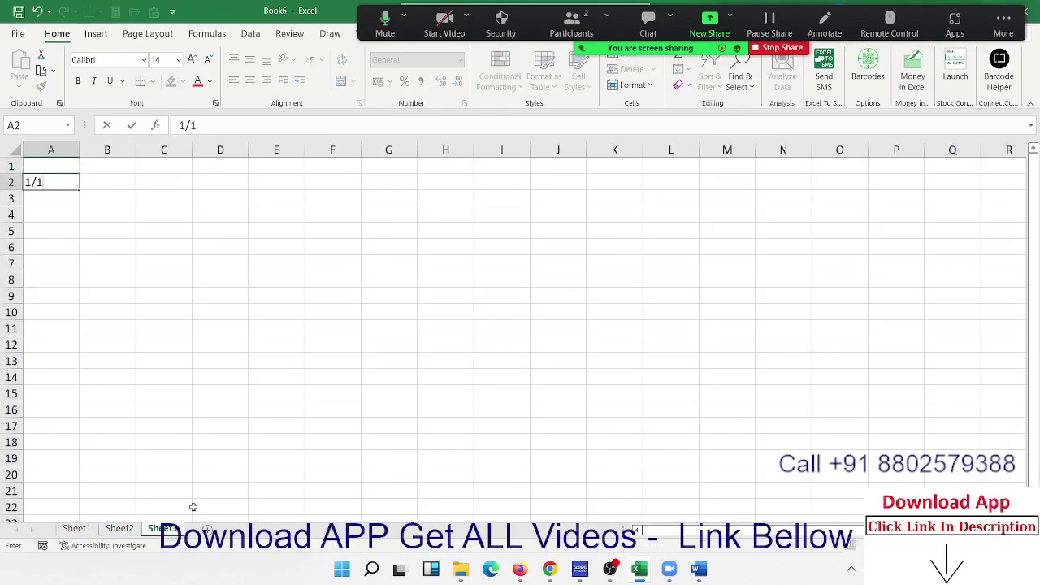
key("Return")
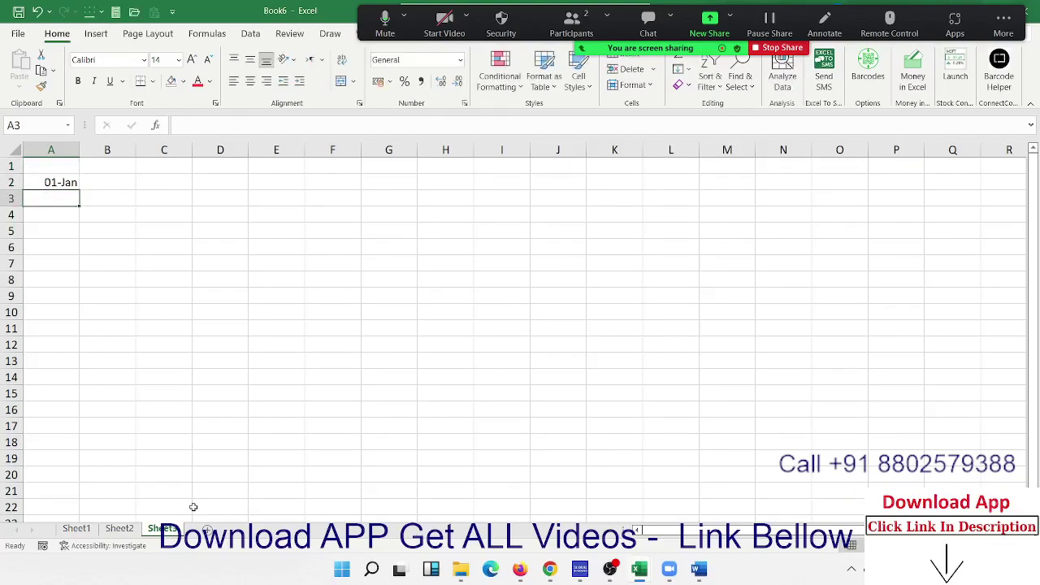
key("Up")
key("ctrl+semicolon")
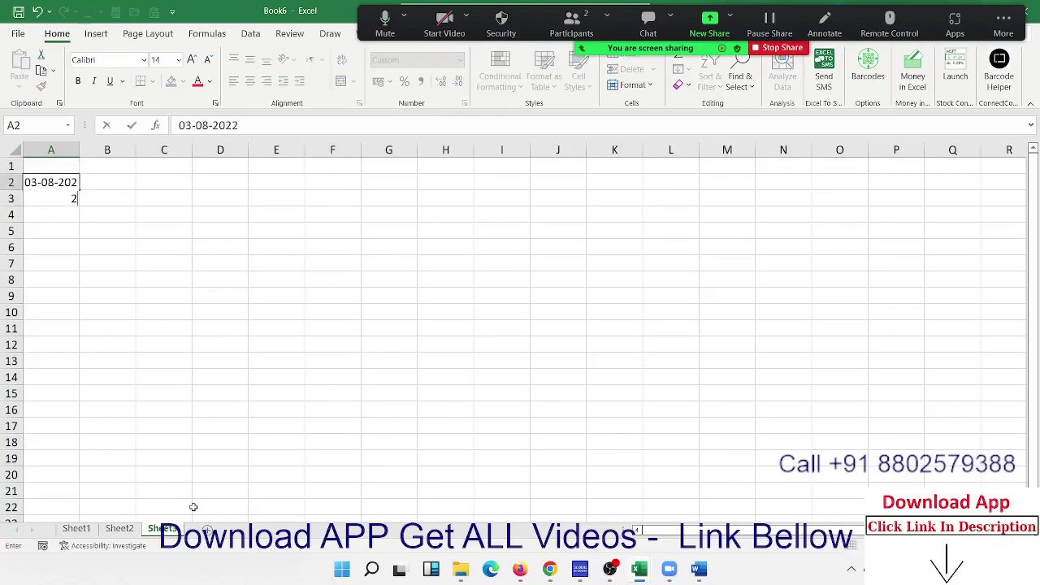
key("Return")
key("Down")
key("Up")
key("Up")
key("Down")
key("Down")
Step: Enter the sample dates 01-Jan in A8, 05-Jan in A14 and 03-Sep in A18
key("Down")
key("Down")
key("Down")
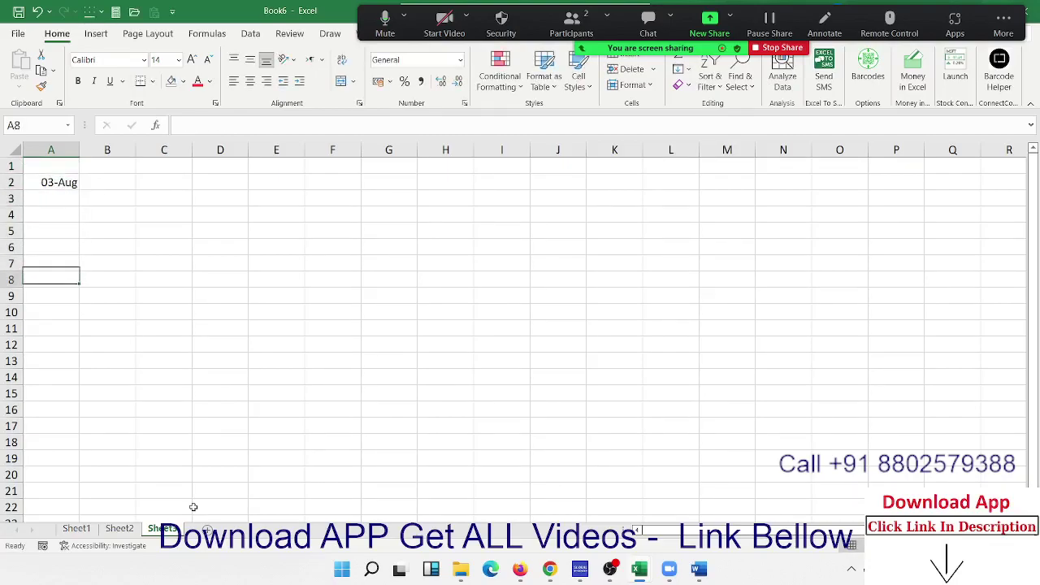
type("1/1")
key("Return")
key("Down")
key("Down")
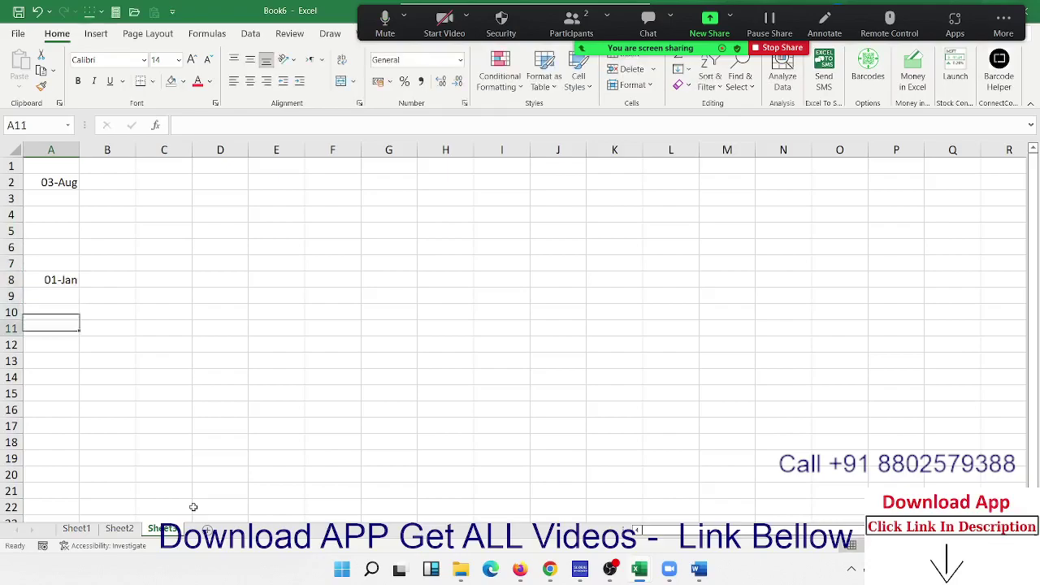
key("Down")
key("Down")
key("Down")
type("5/1")
key("Return")
key("Down")
key("Down")
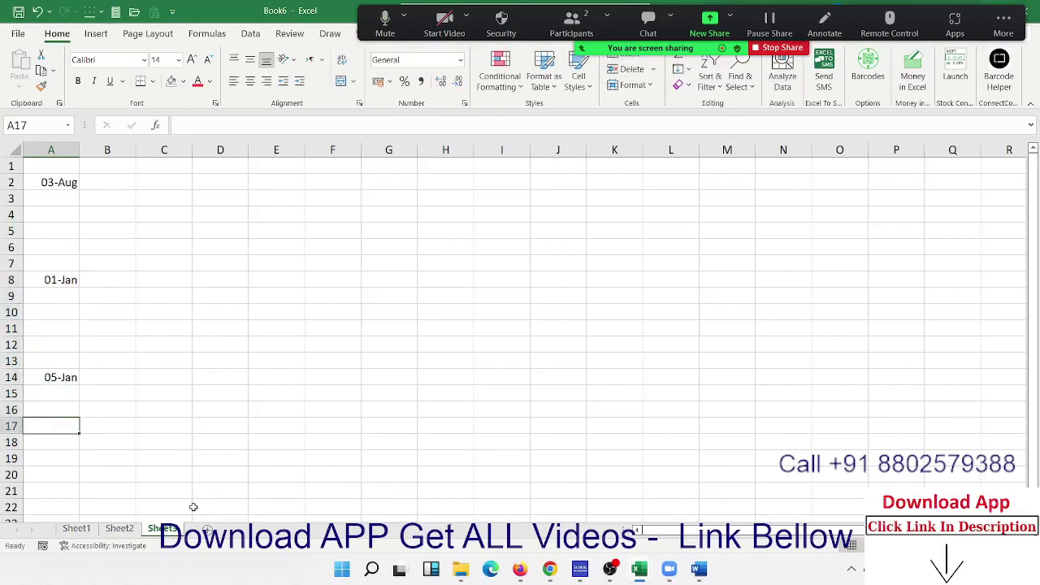
key("Down")
type("3")
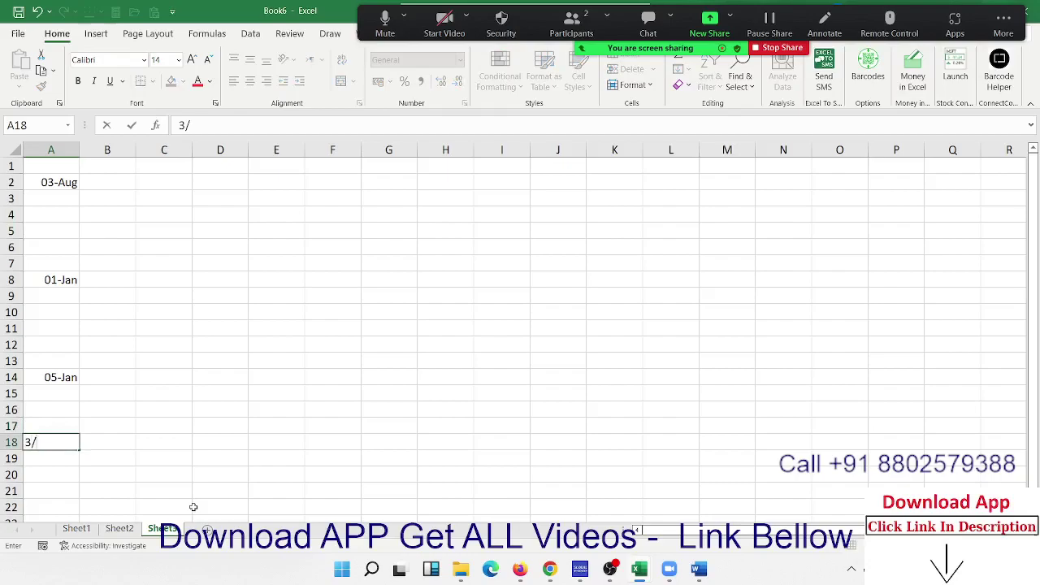
type("9")
key("Return")
Step: Enter 7/7 in A23 so it shows 07-Jul, correcting the first attempt
key("Down")
key("Down")
key("Down")
key("Down")
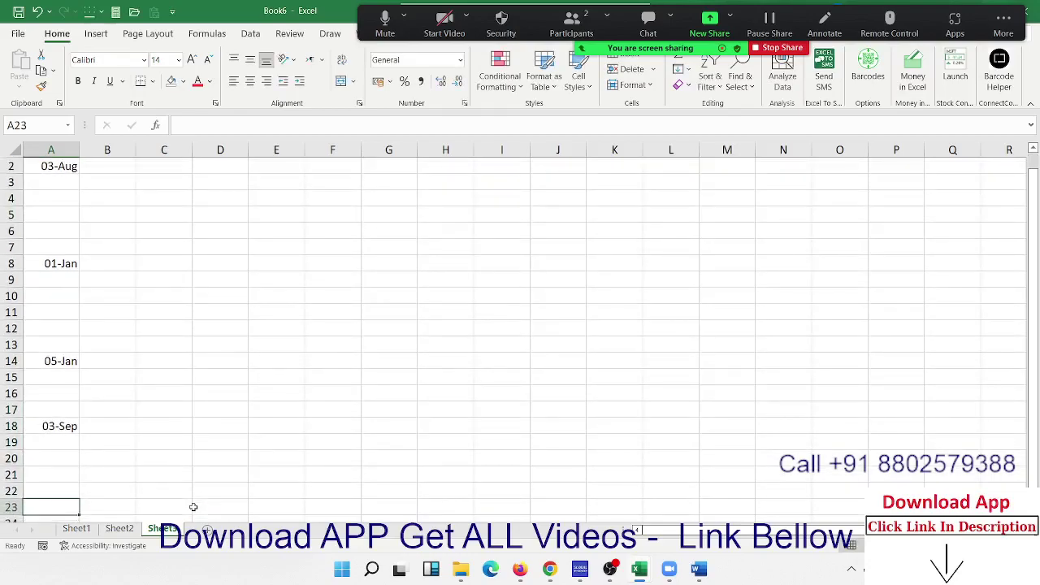
type("74")
key("Return")
key("Up")
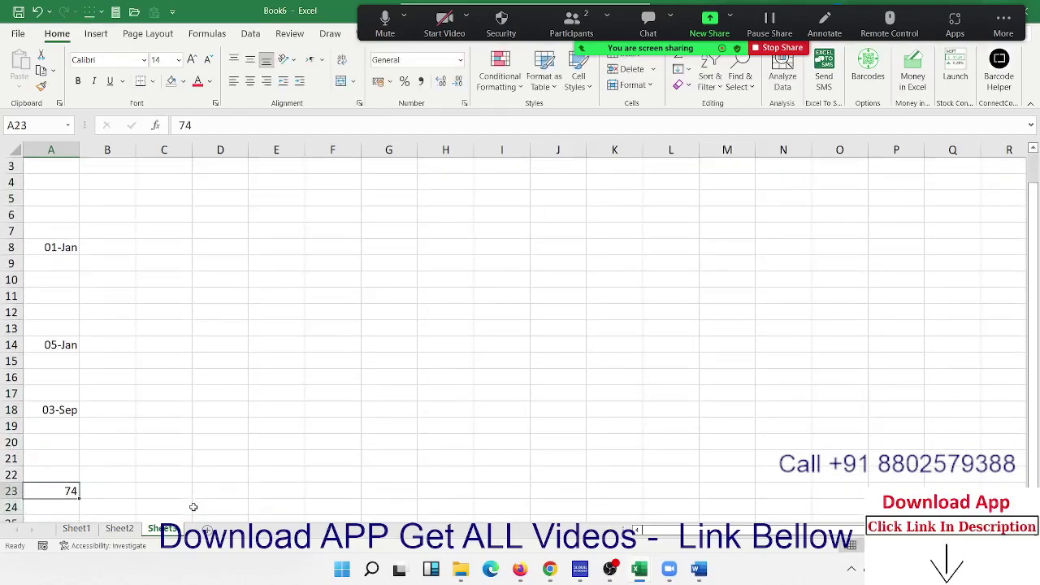
type("7/7")
key("Return")
key("Up")
key("Up")
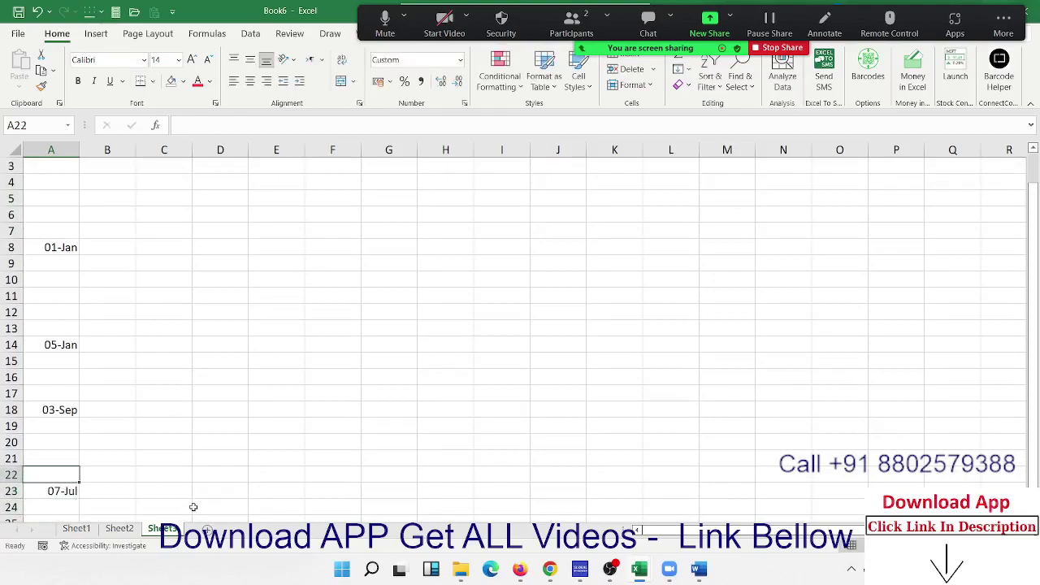
key("Up")
key("Up")
key("Up")
key("Up")
key("Up")
key("Up")
Step: Type the 'From' narration with the payer's name in B3 and Chq78965 in D2
key("Right")
key("Down")
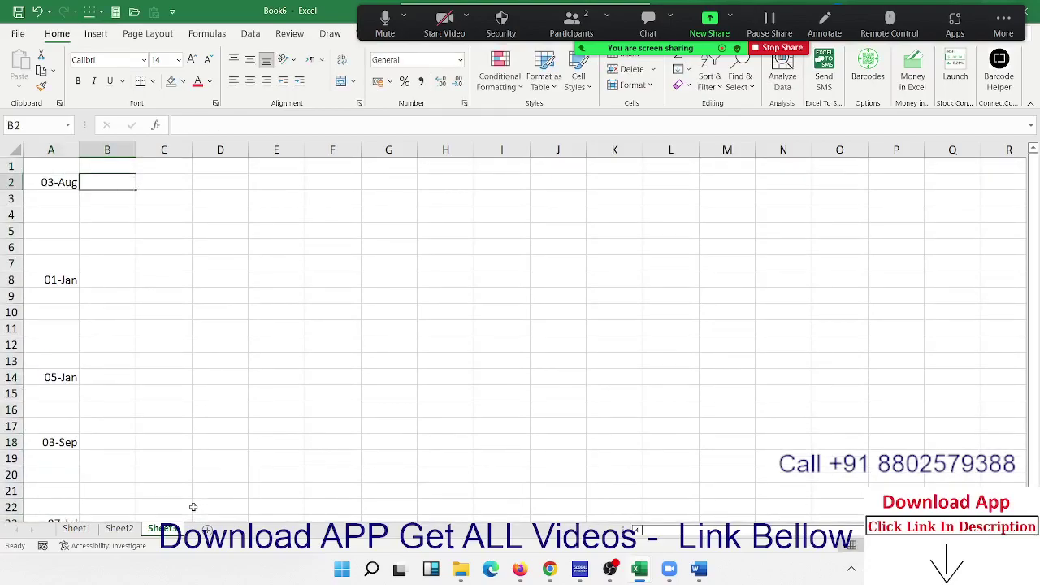
key("Down")
type("From ")
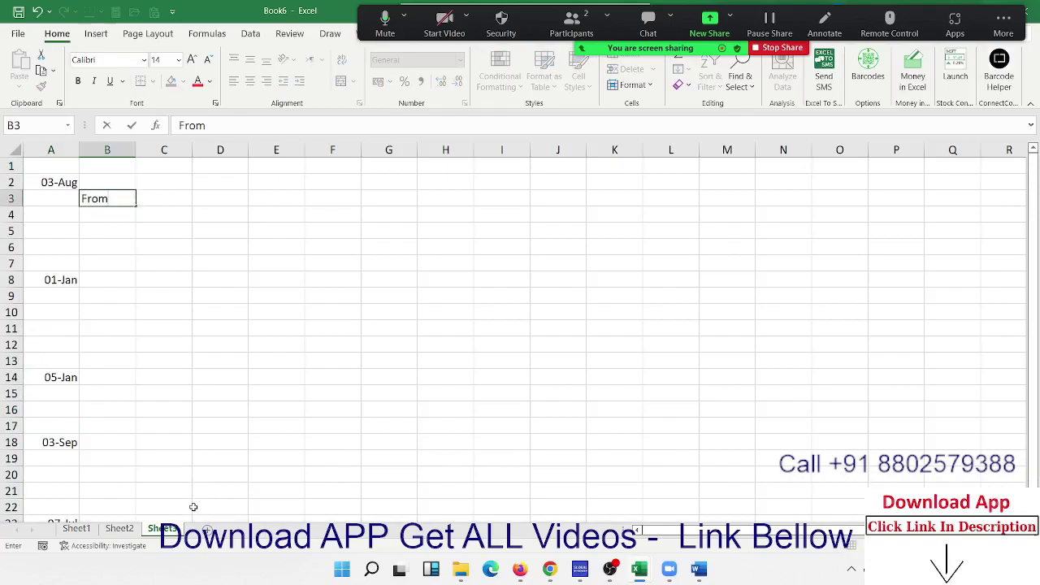
type("Puja")
type(" Singh")
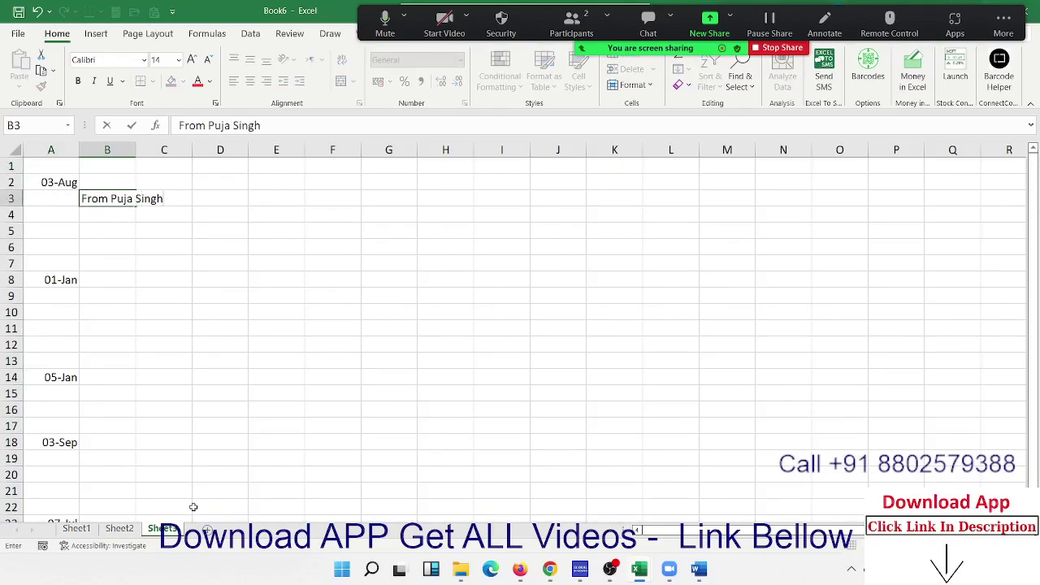
key("Tab")
key("Up")
key("Right")
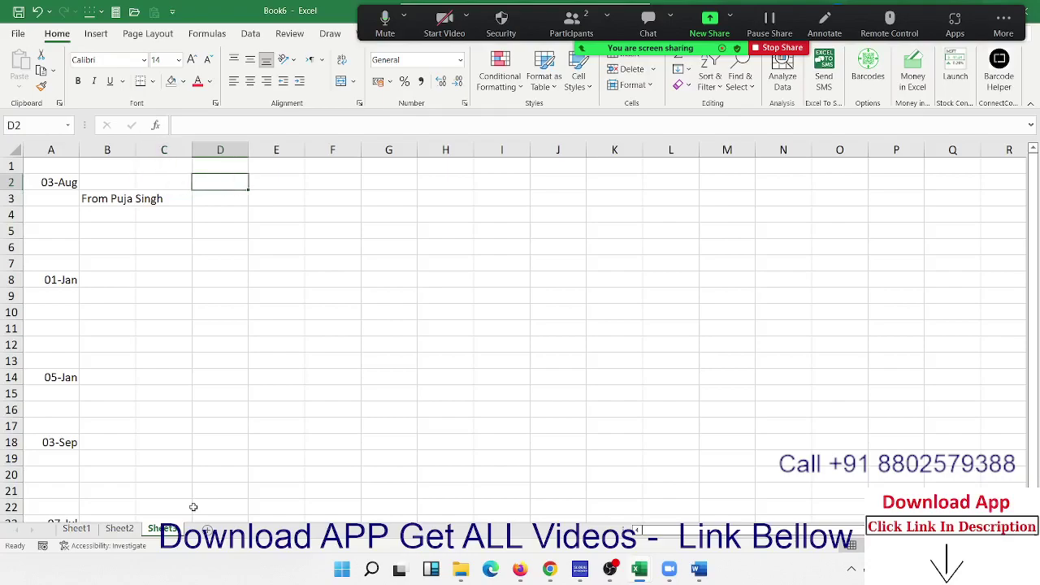
type("Ch")
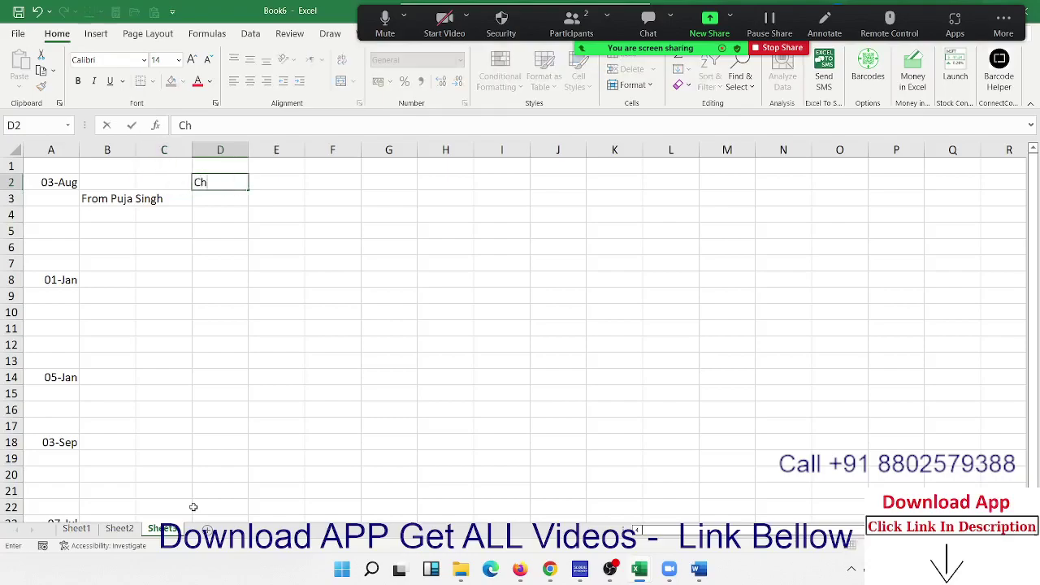
type("q78")
type("965")
key("Right")
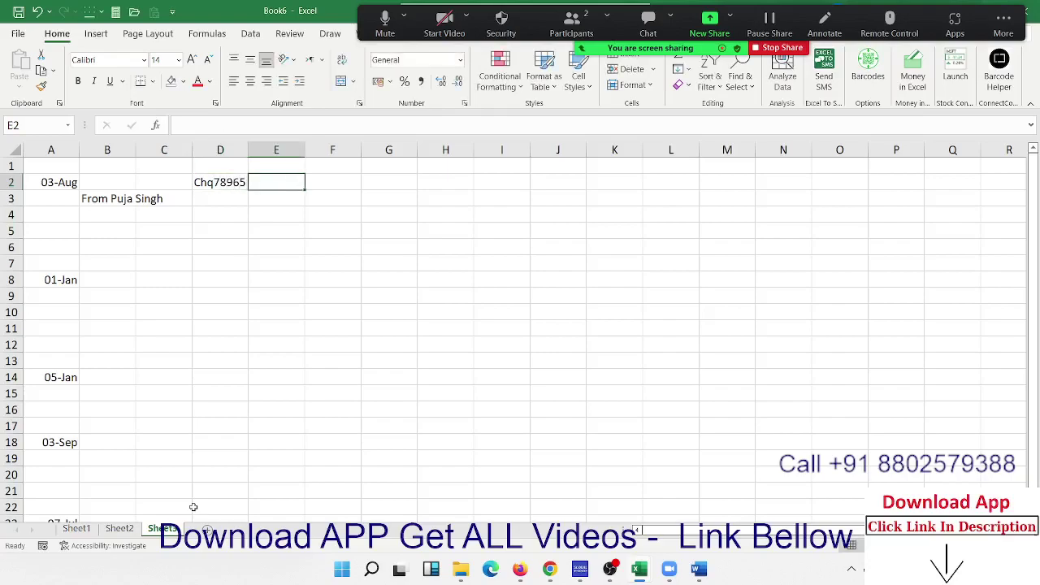
key("Right")
key("Right")
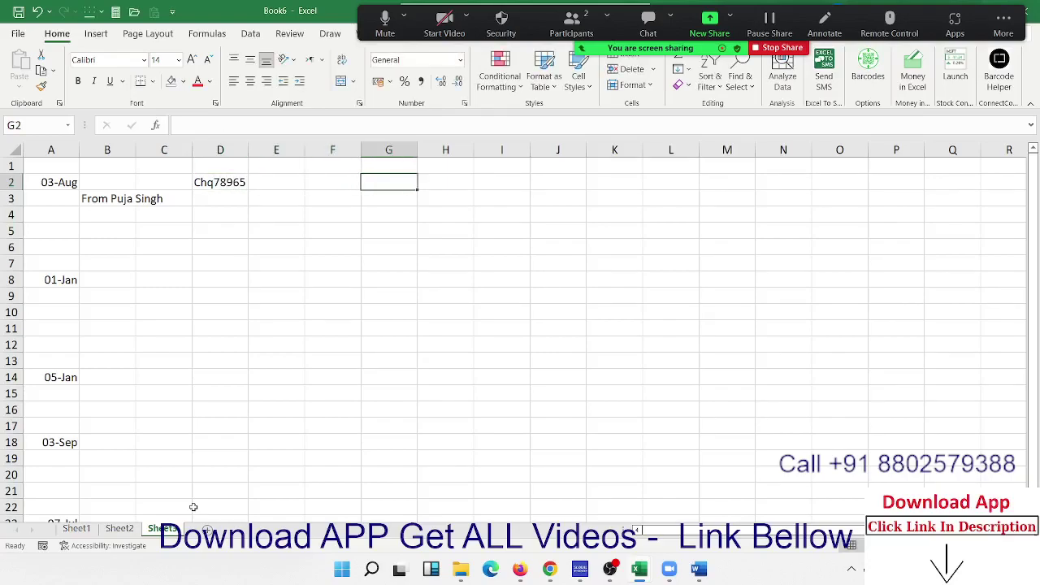
Step: Enter Dr in F3 and the amount 5000 in H2, leaving G2 empty
type("Q")
key("BackSpace")
key("Return")
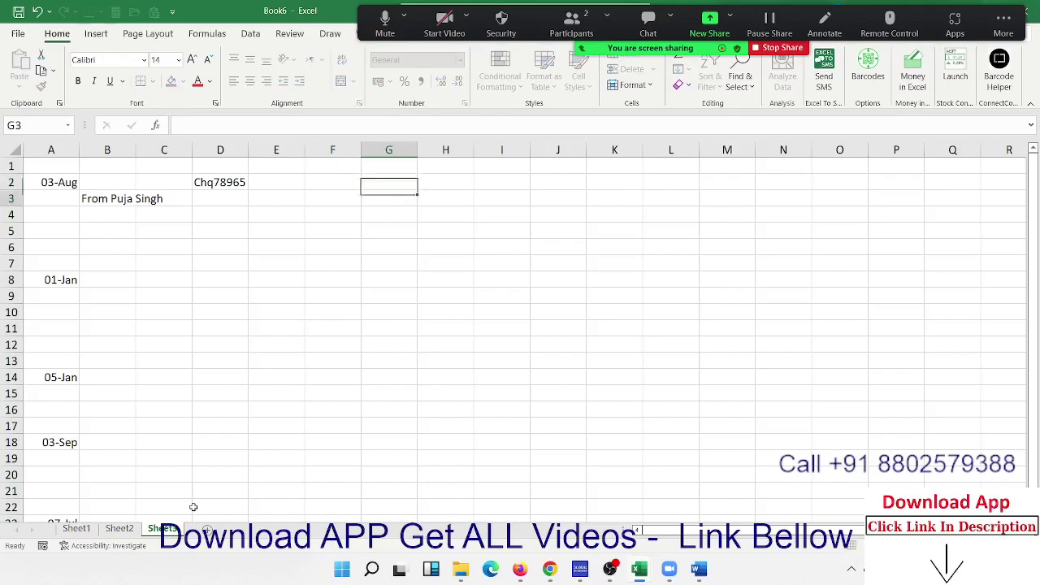
key("Left")
type("Dr")
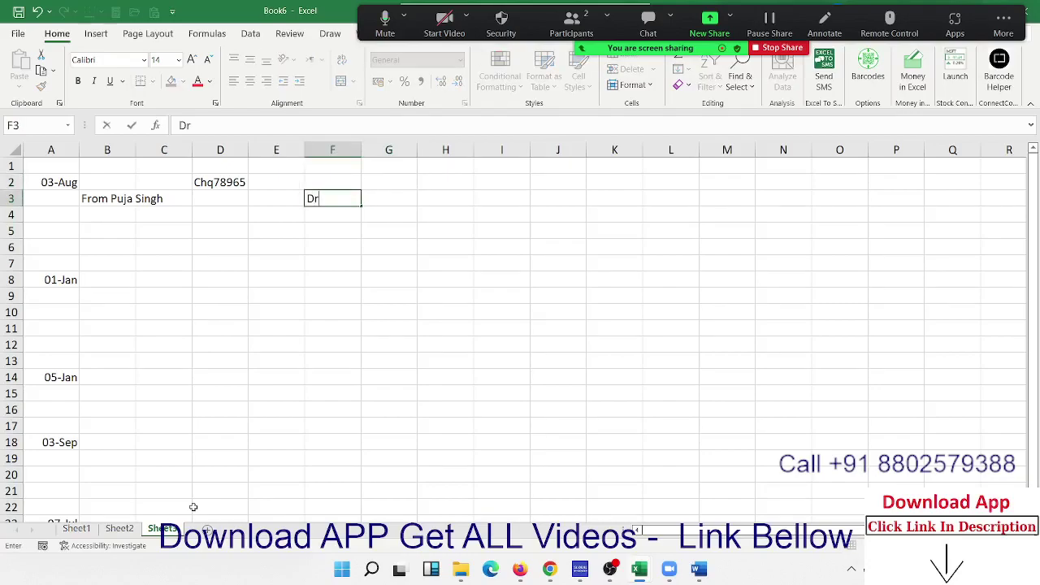
key("Right")
key("Up")
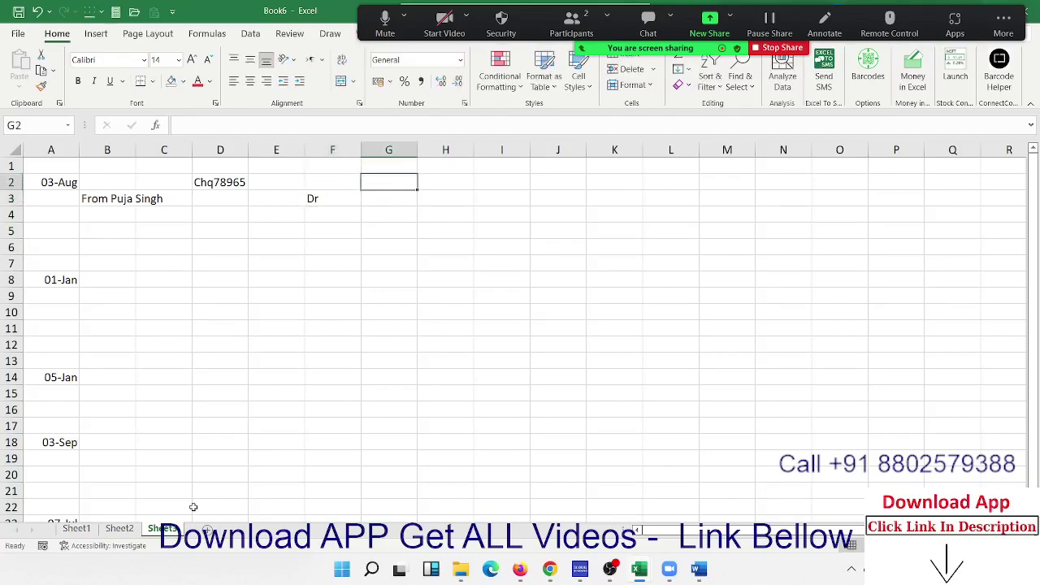
key("Right")
type("50")
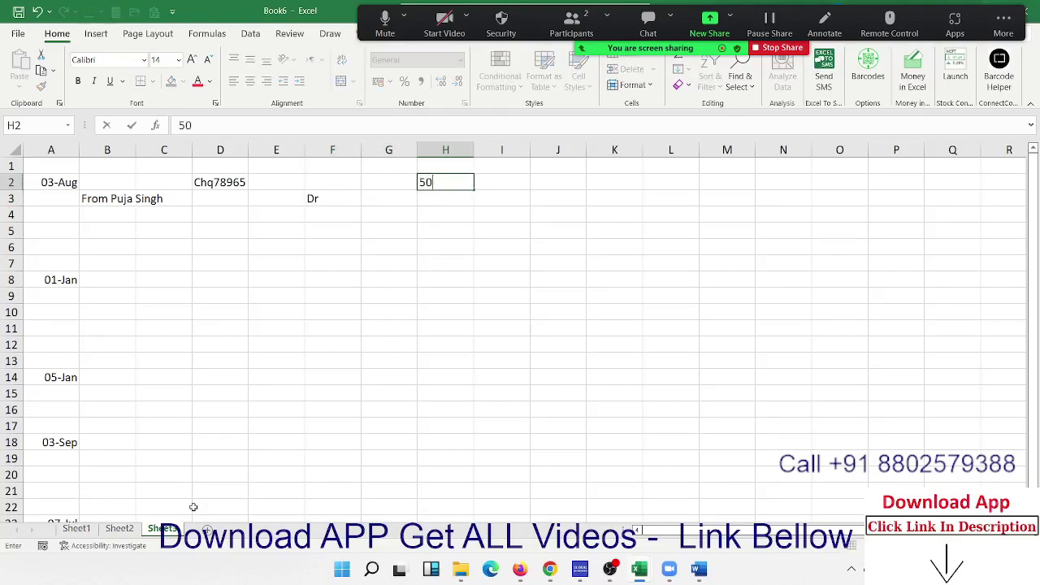
type("00")
key("Return")
key("Left")
key("Left")
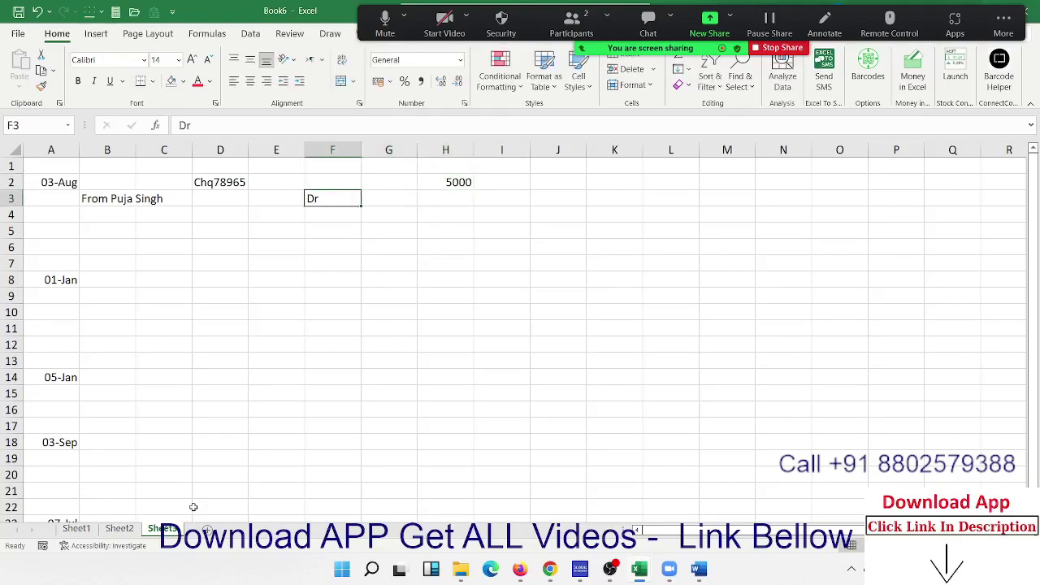
Step: Copy the entry block B1:H4 and paste it at B7, B13 and B17
left_click_drag(128, 170, 467, 213)
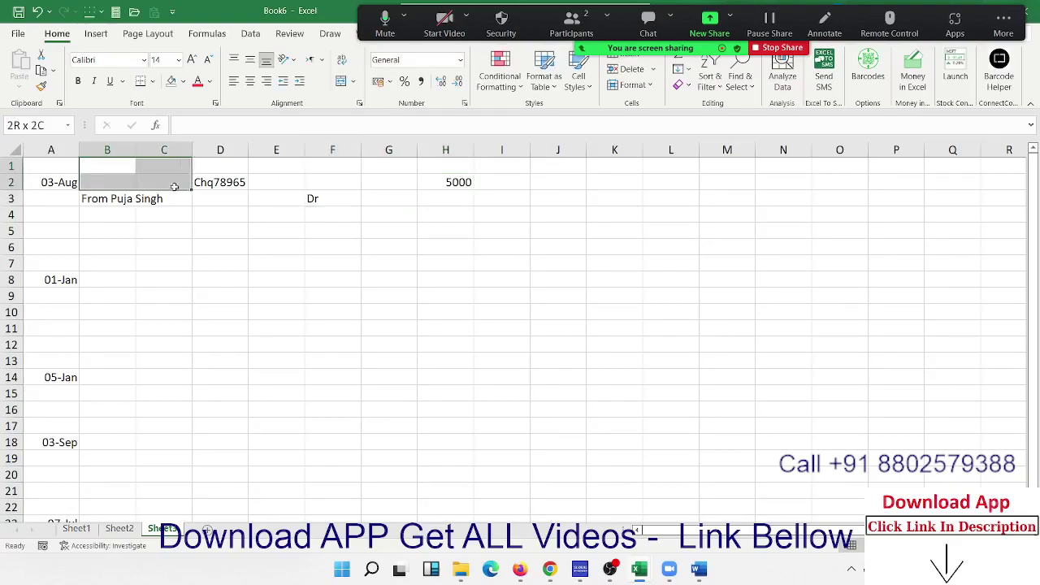
key("ctrl+c")
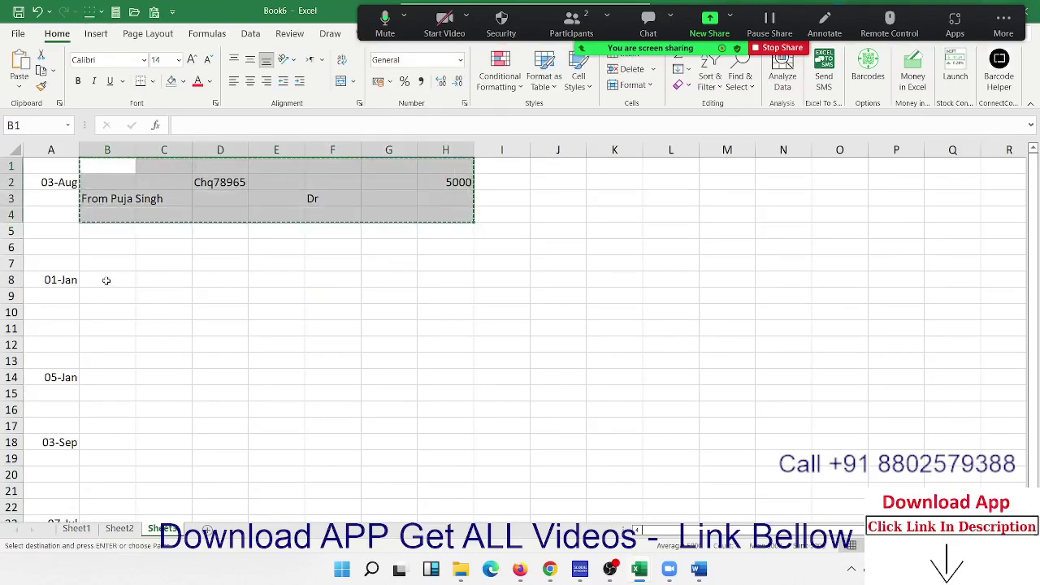
left_click(109, 265)
key("ctrl+v")
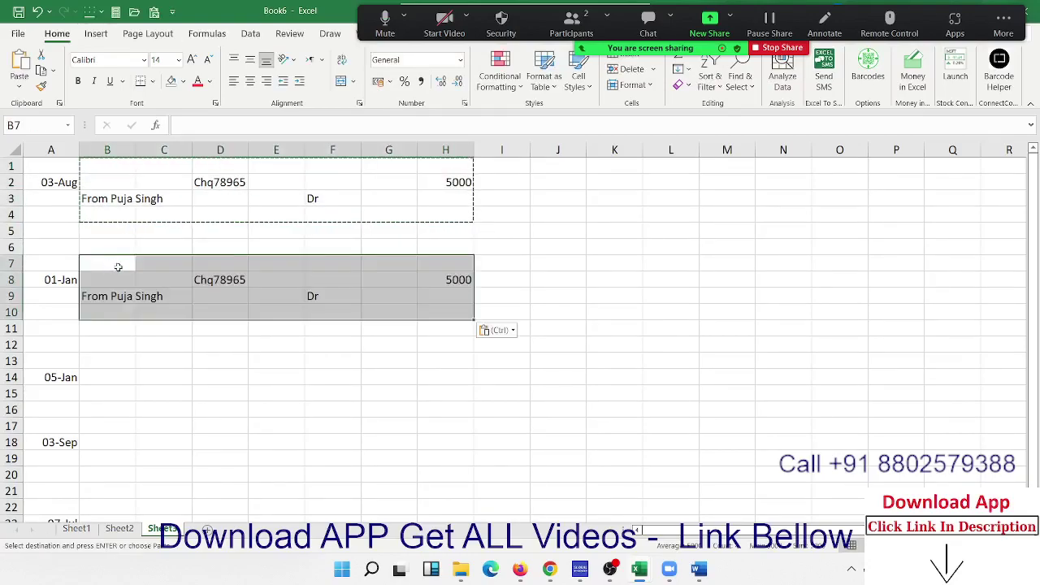
left_click(109, 363)
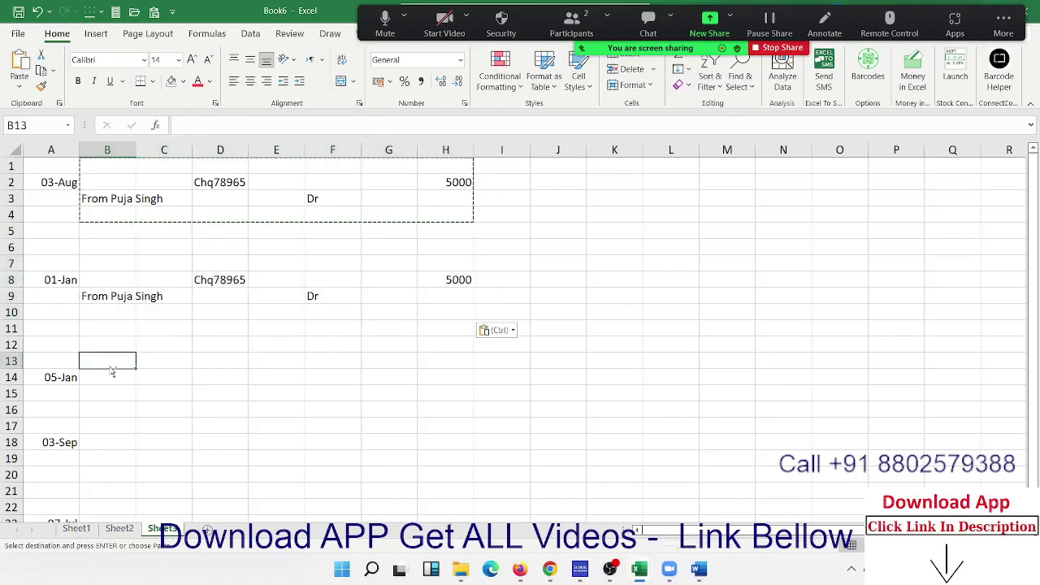
key("ctrl+v")
left_click(103, 428)
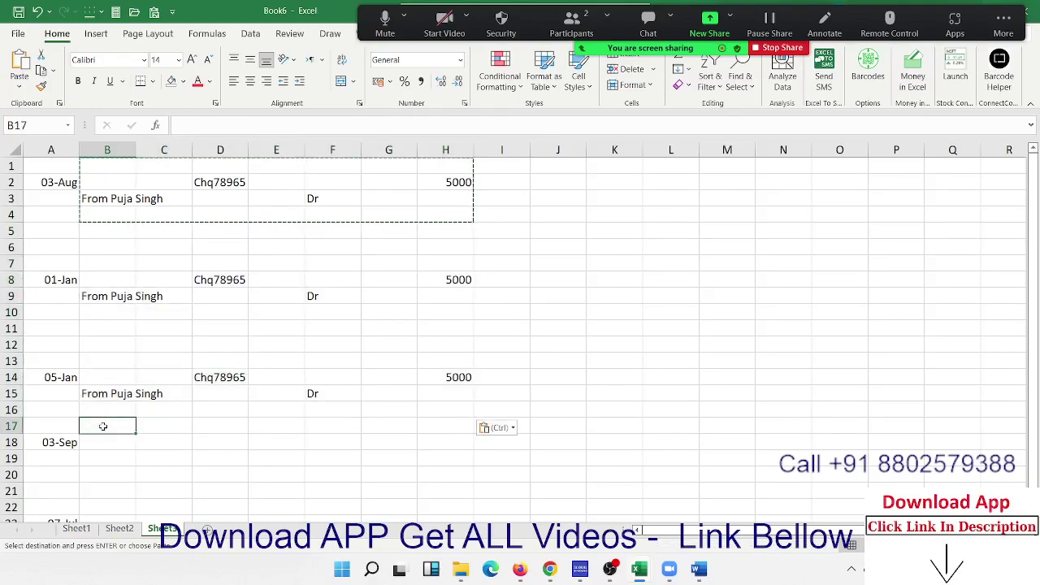
key("ctrl+v")
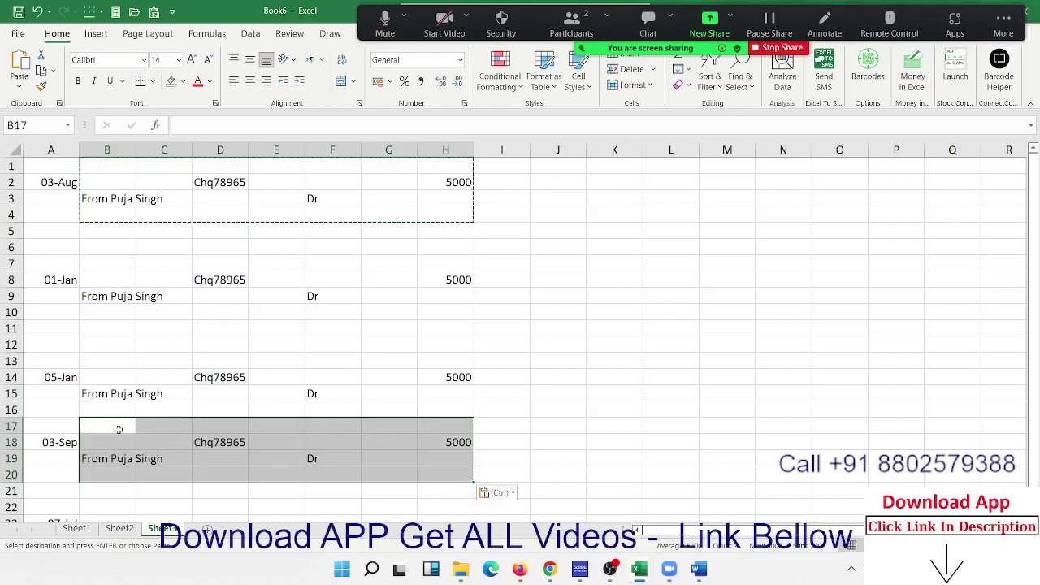
Step: Paste the same block at B22 beside 07-Jul and end copy mode
scroll(372, 446, "down", 3)
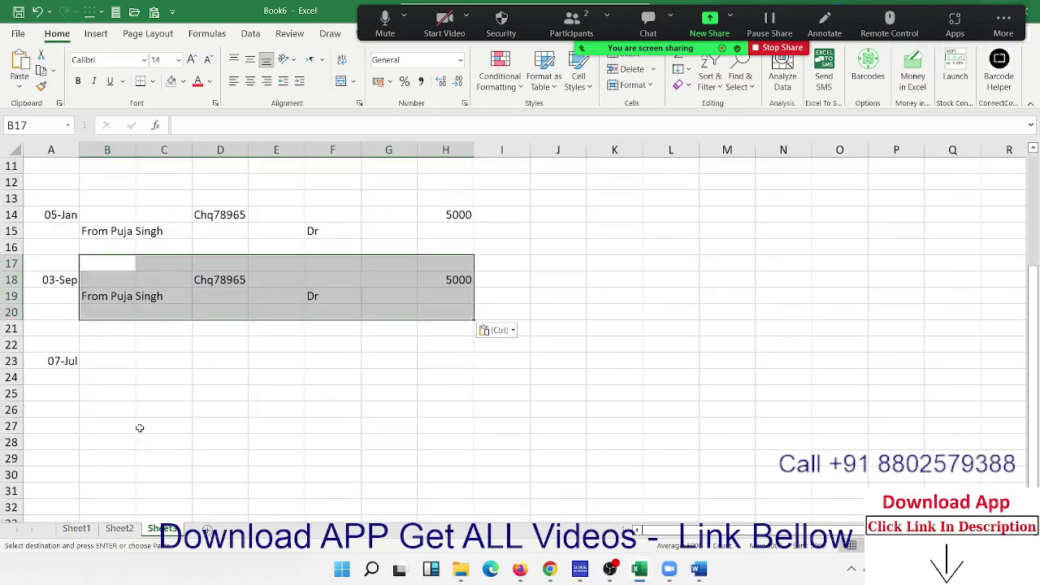
left_click(100, 342)
key("ctrl+v")
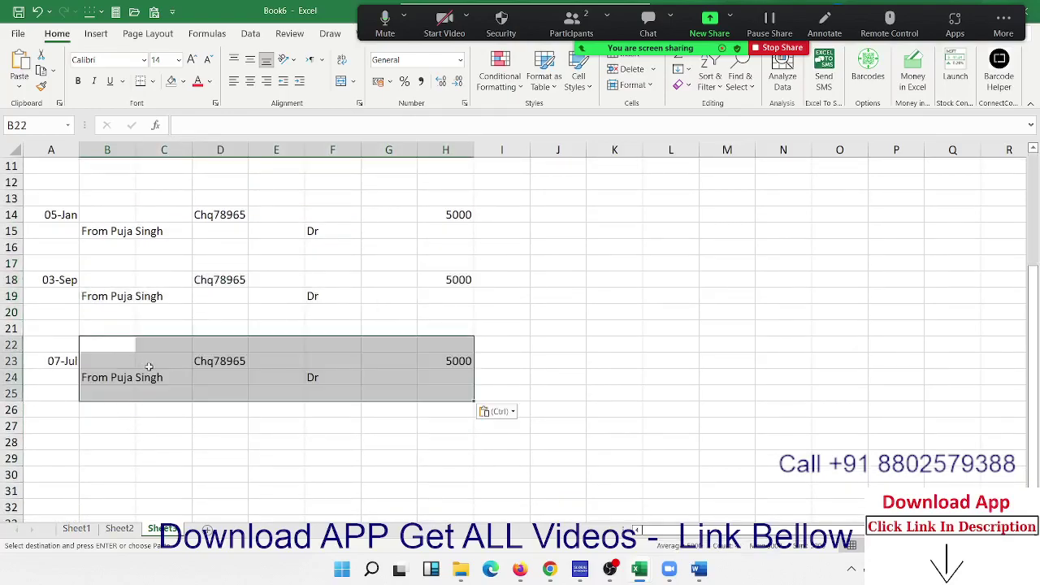
left_click(228, 428)
scroll(301, 360, "up", 3)
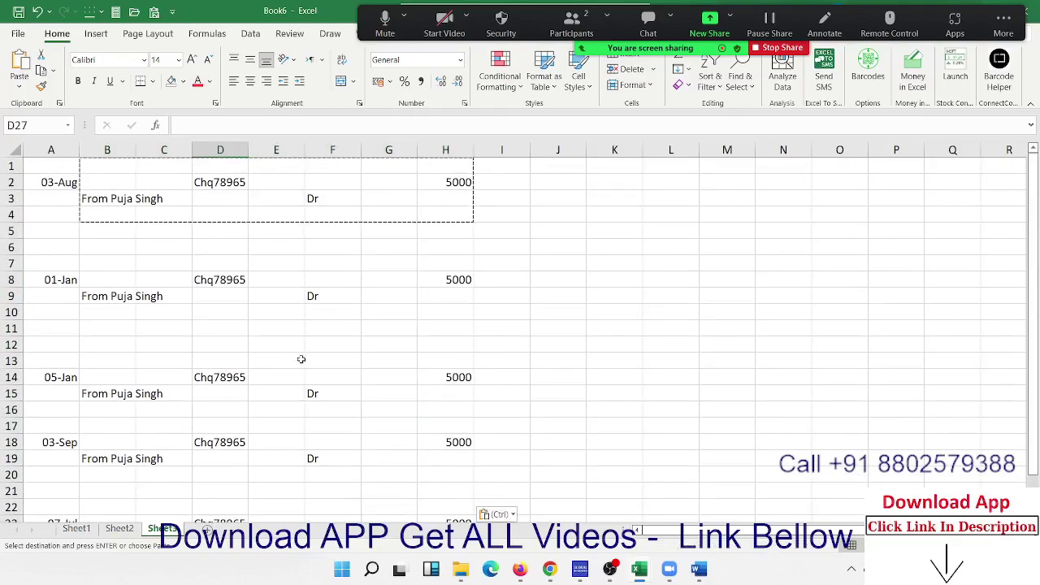
key("Escape")
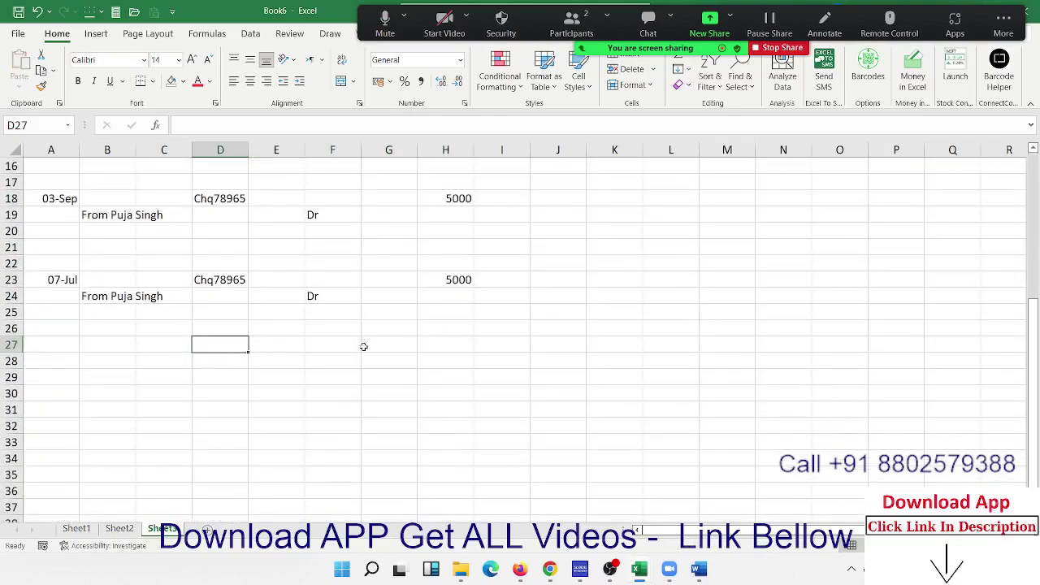
scroll(363, 347, "up", 6)
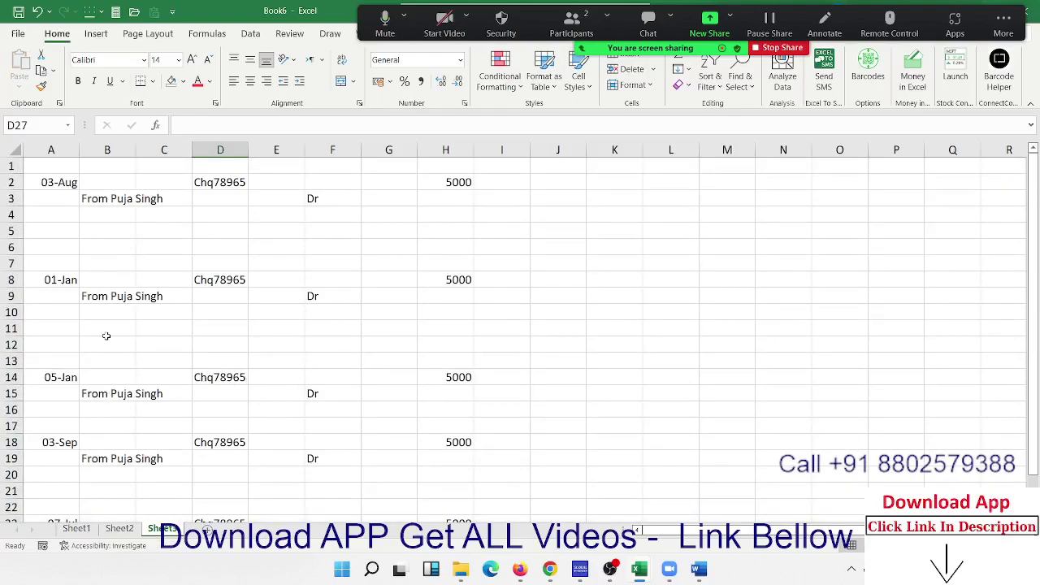
Step: Replace the payer's first name in the B9 narration with a different name
left_click(113, 298)
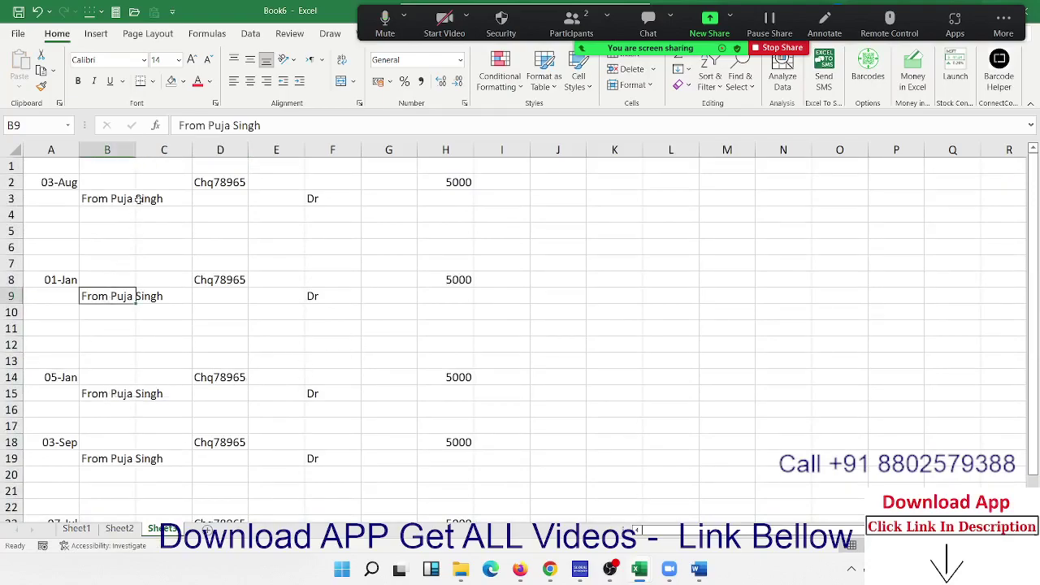
double_click(220, 126)
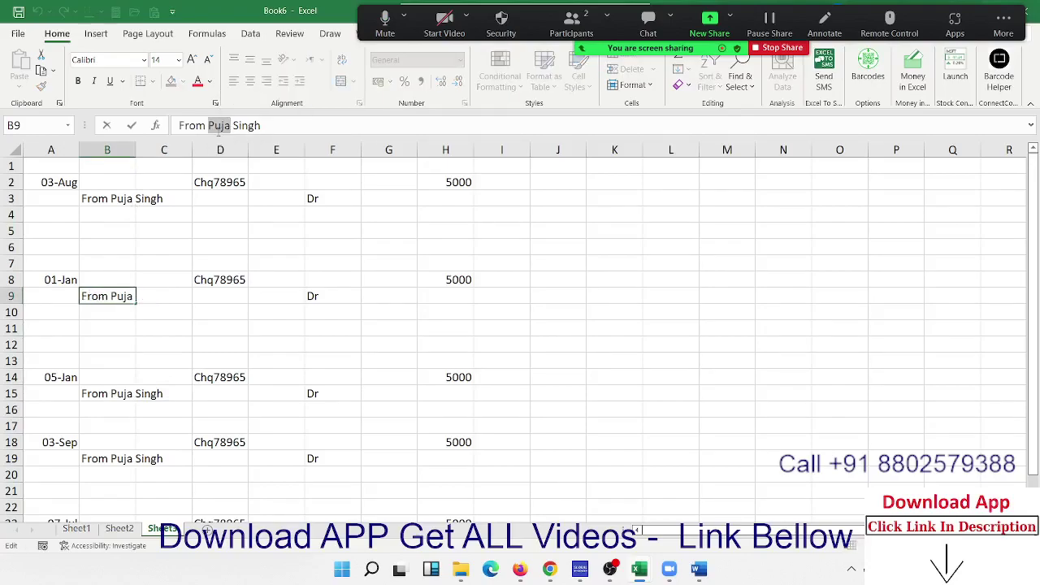
type("Mohn")
key("BackSpace")
type("an")
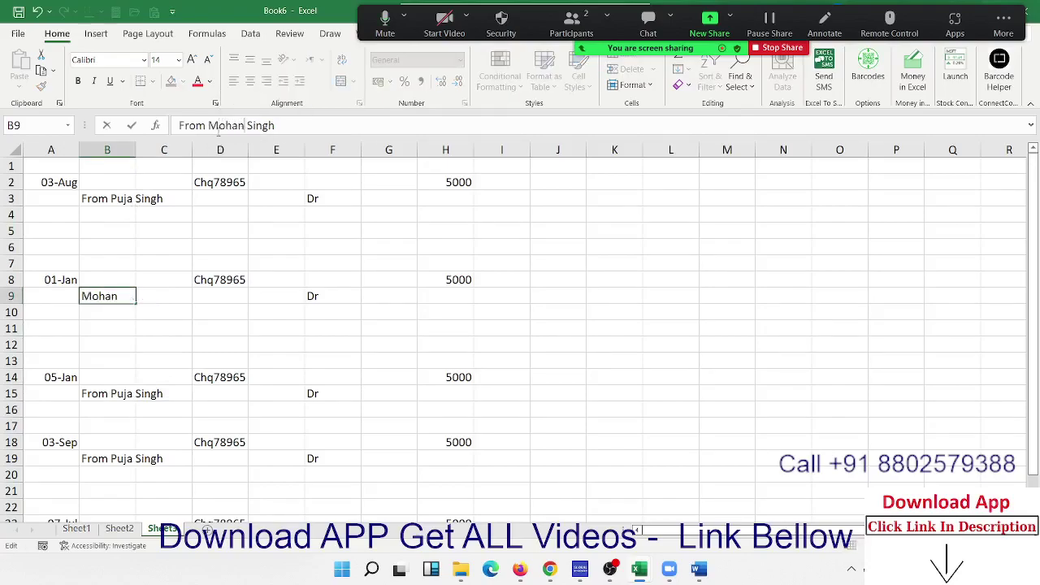
key("Return")
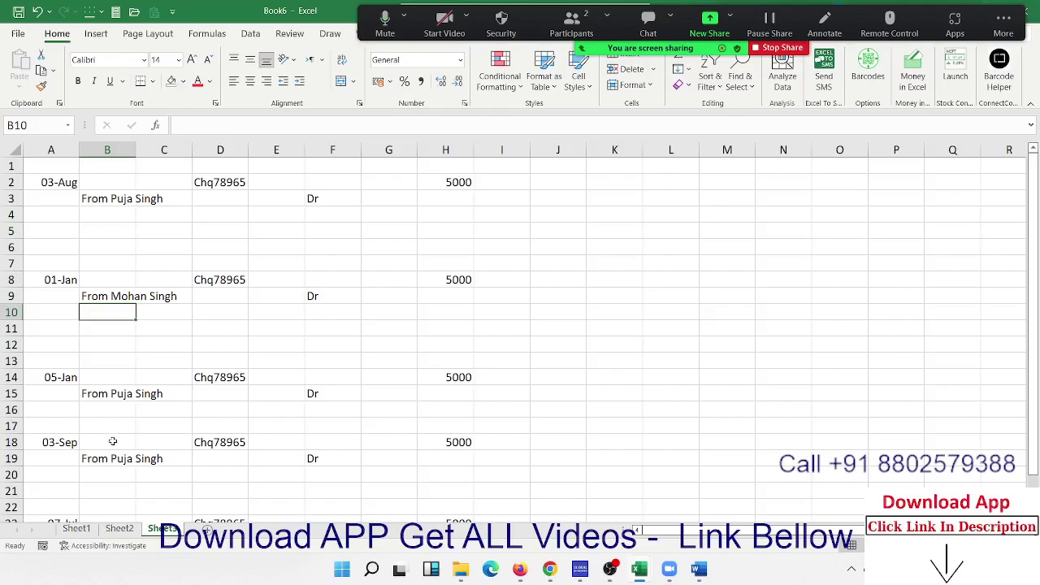
Step: Replace the payer's first name in the B19 narration with another name
left_click(103, 461)
double_click(103, 461)
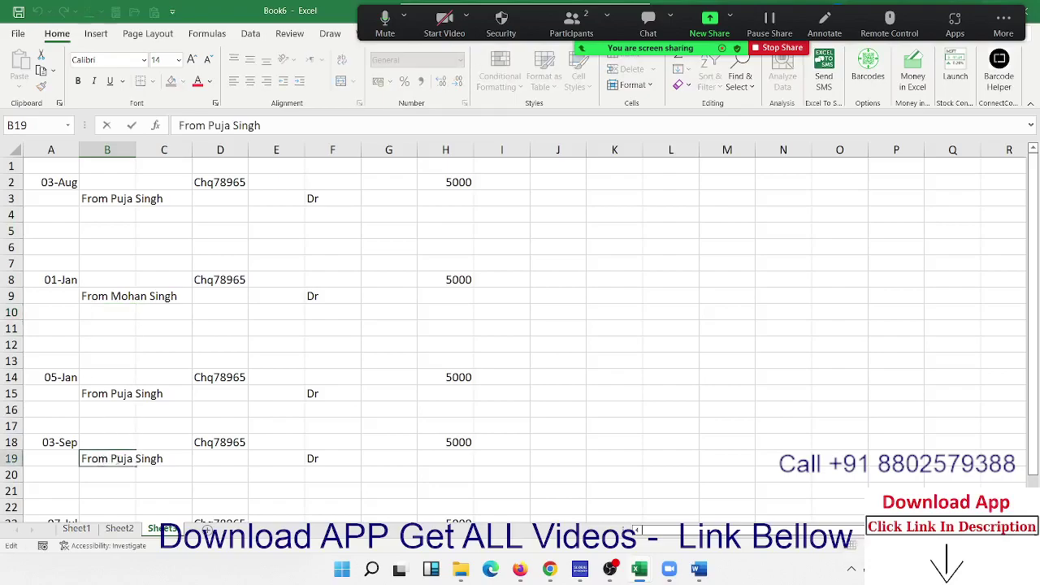
double_click(122, 459)
type("In")
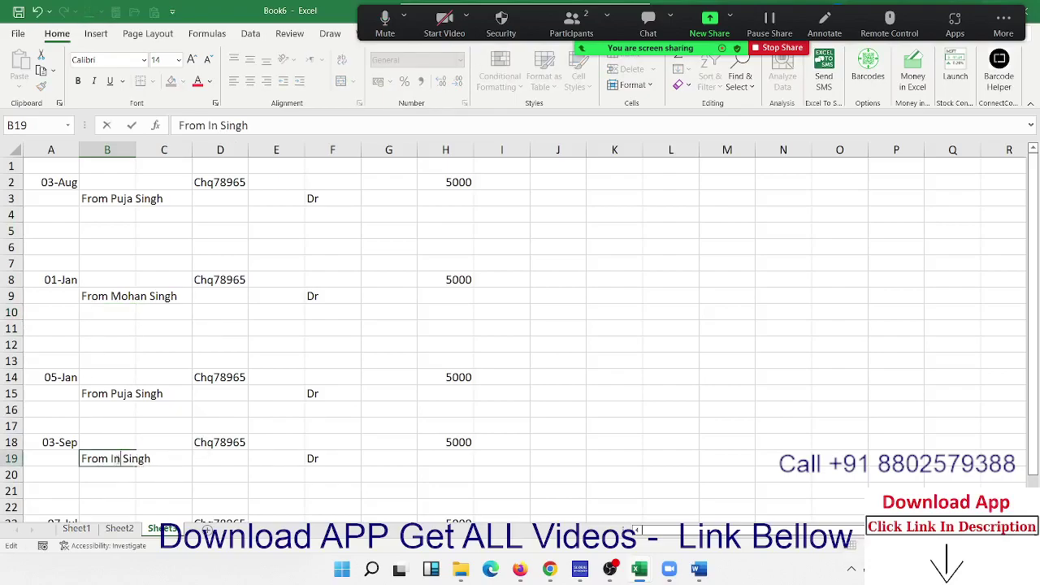
type("der")
key("Return")
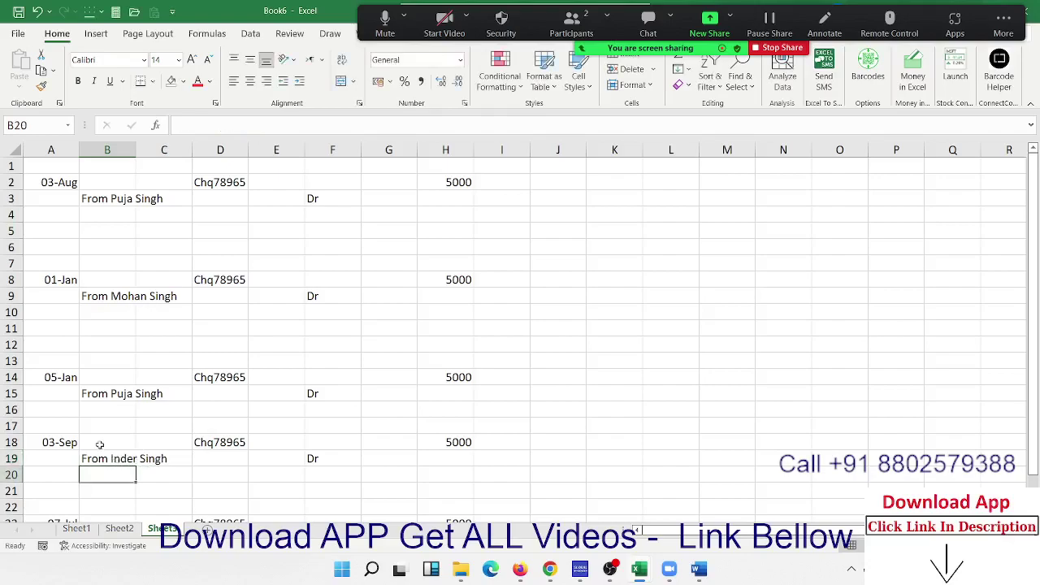
Step: Inspect the payer name in B3 and leave it unchanged
left_click(122, 203)
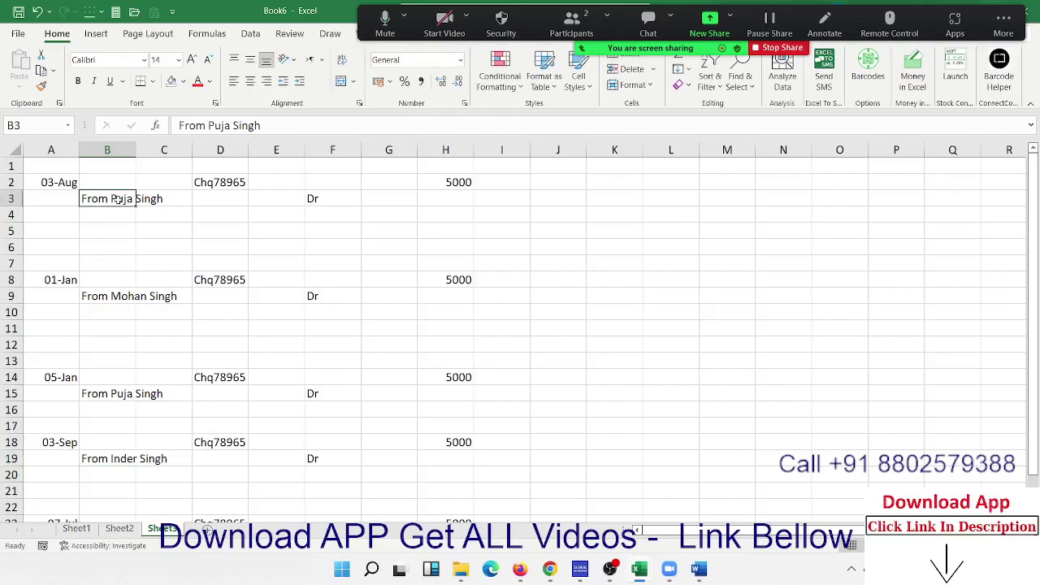
double_click(122, 201)
double_click(122, 200)
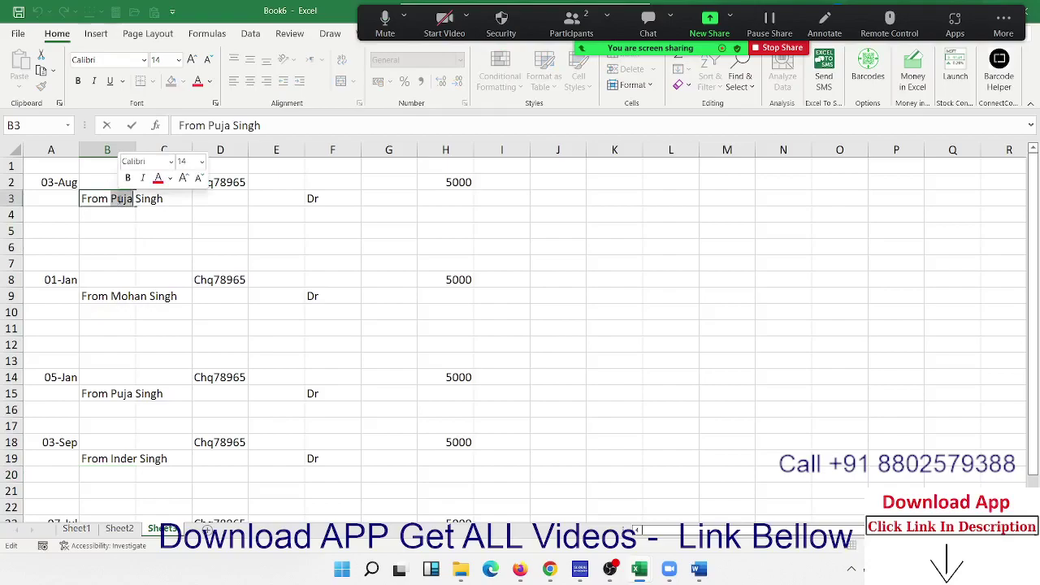
key("Escape")
scroll(140, 281, "down", 3)
scroll(683, 243, "up", 3)
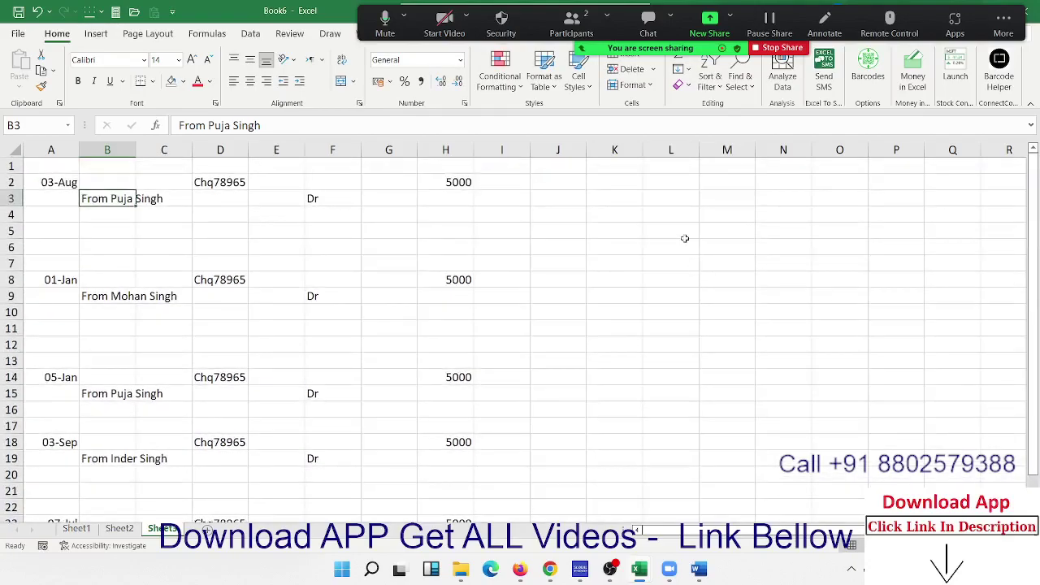
Step: Enter headers Sr, Name, Chq, Dr/Cr and Amt across L1:P1
left_click(664, 169)
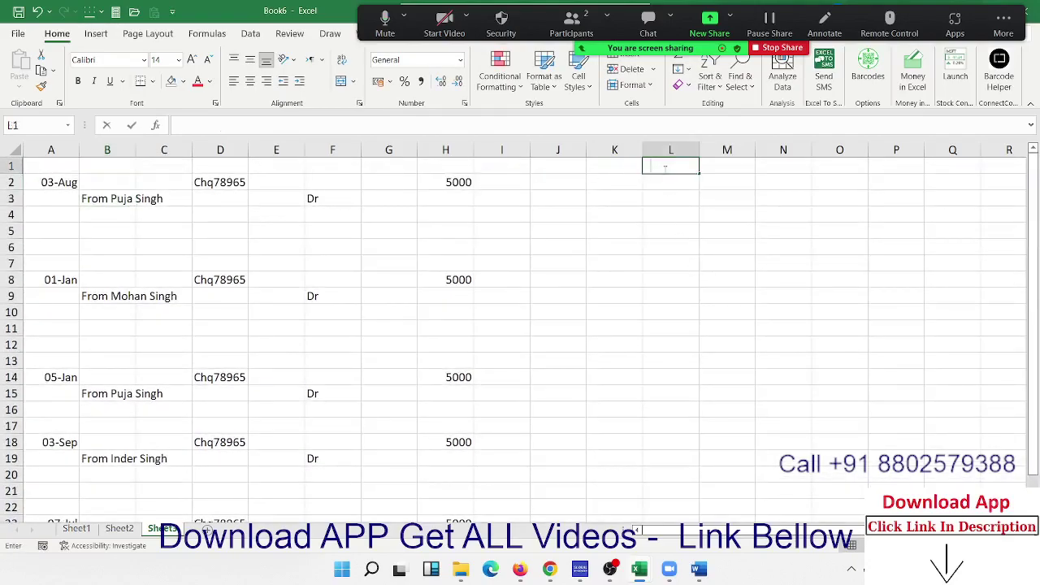
type("Sr")
key("Tab")
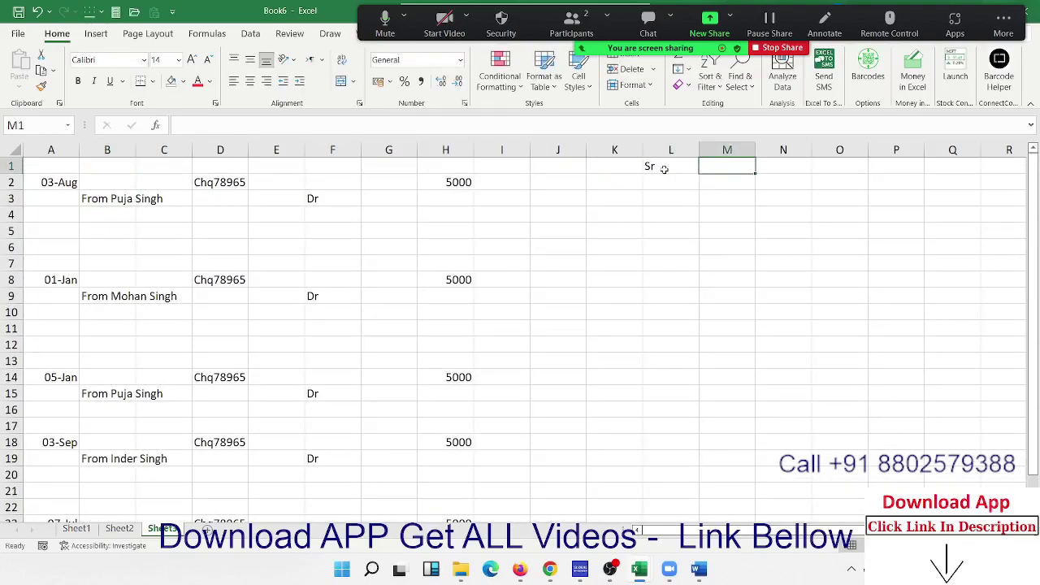
type("Name")
key("Tab")
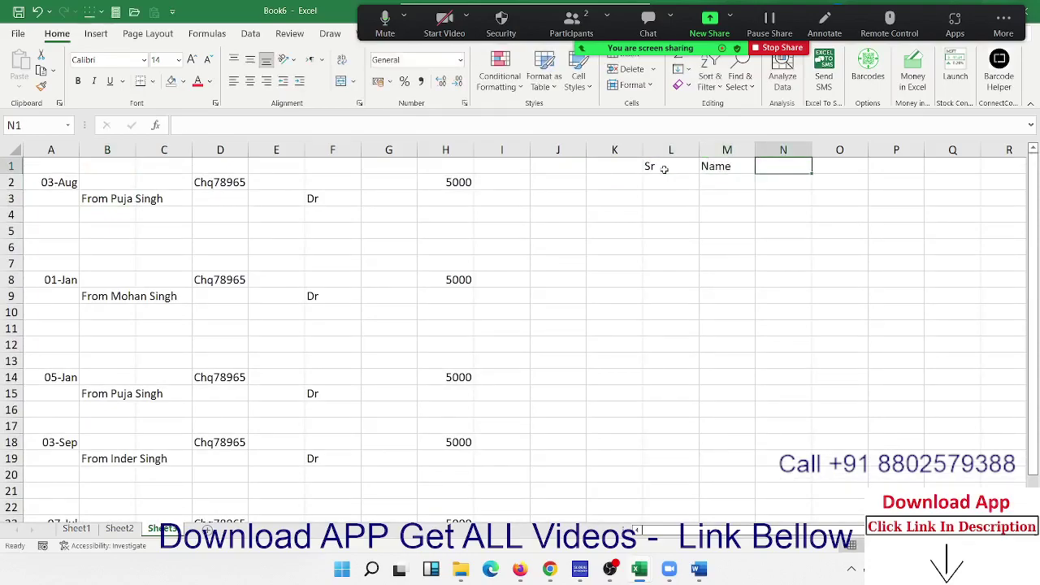
type("Chq")
key("Tab")
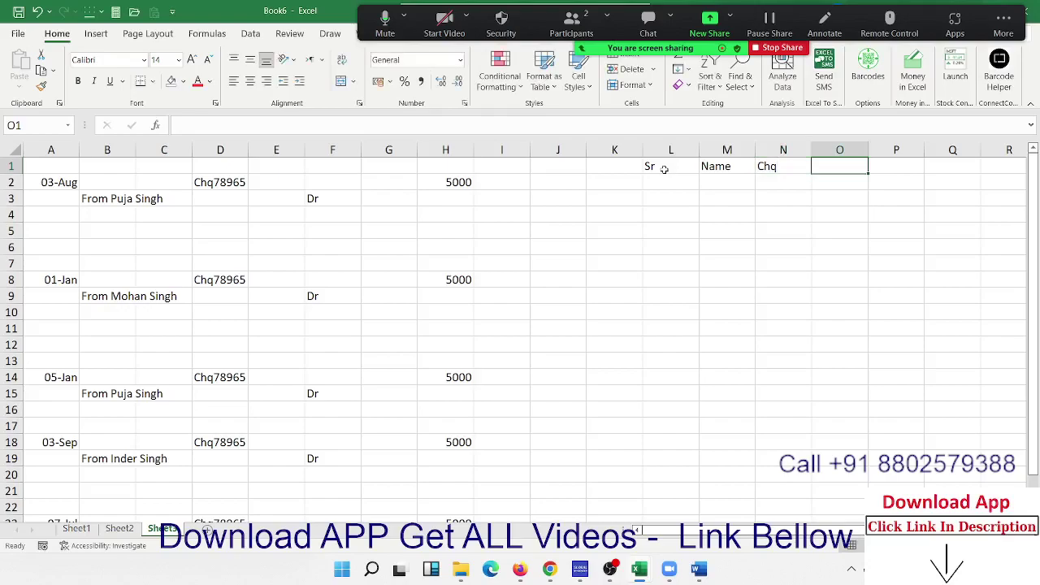
type("Dr")
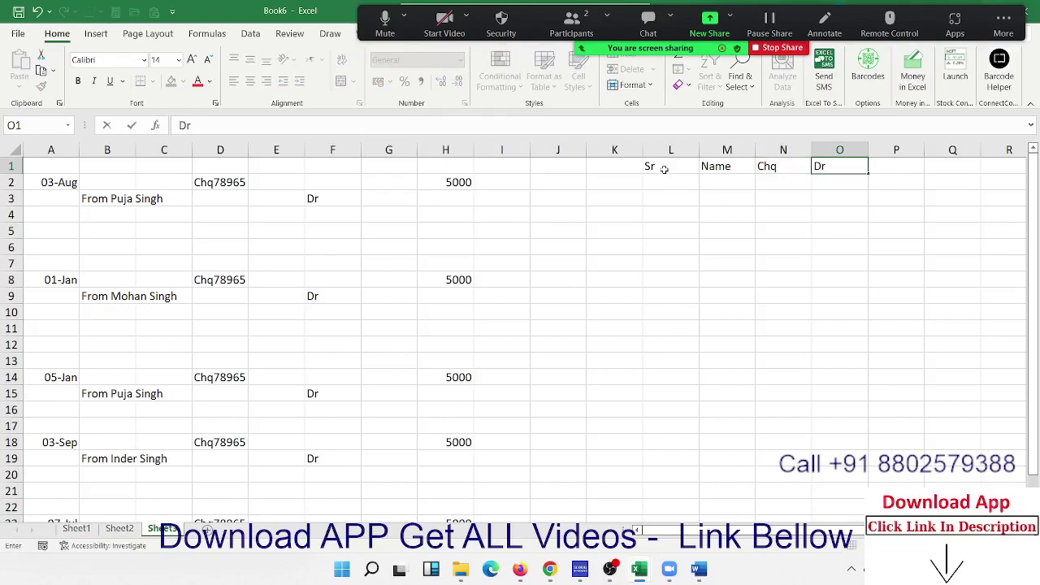
type("/Cr")
key("Tab")
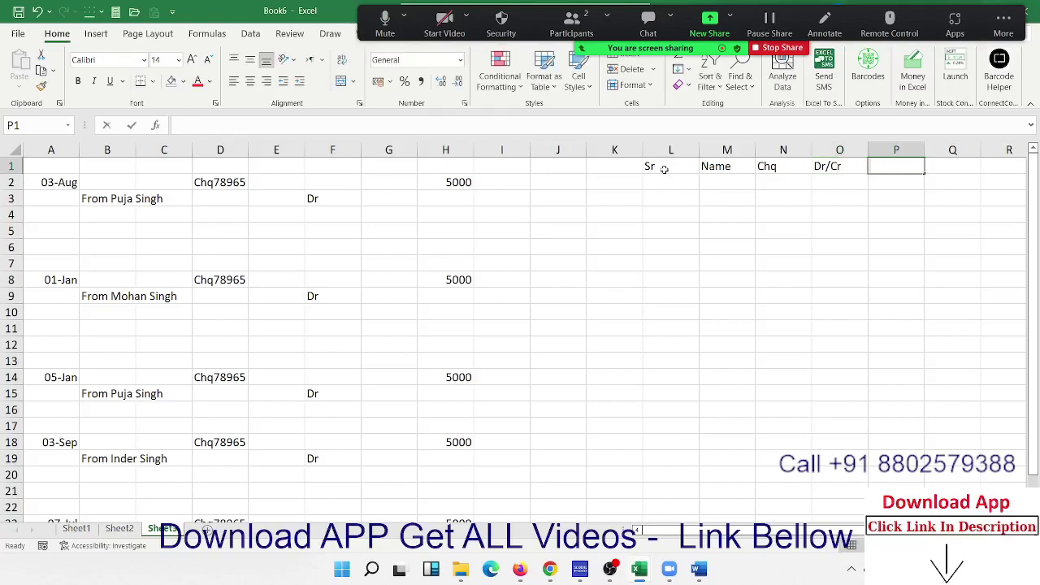
type("Amt")
key("Return")
key("Escape")
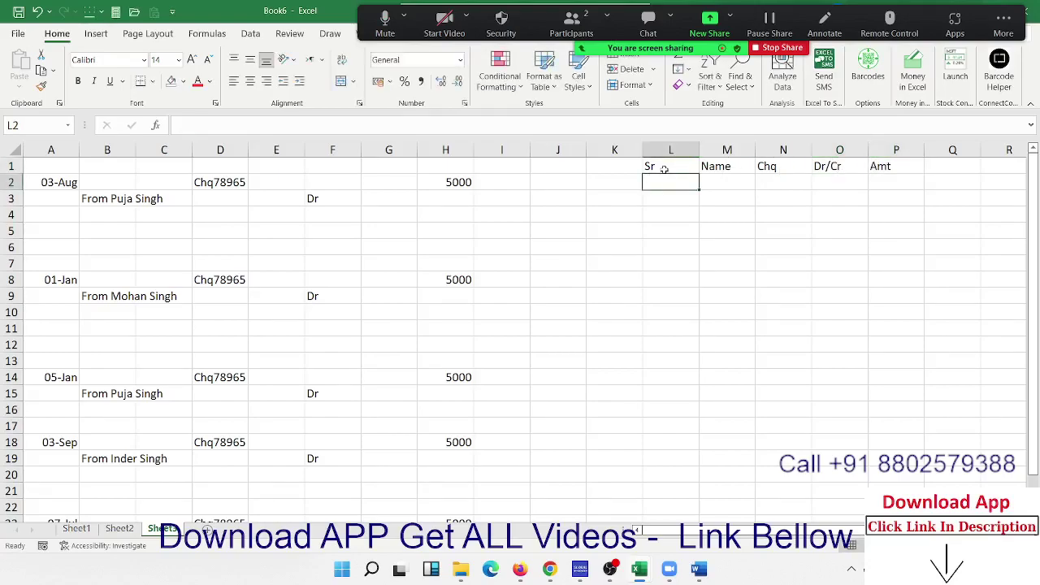
key("shift+Right")
key("shift+Right")
key("shift+Right")
key("shift+Right")
key("shift+Down")
key("shift+Down")
key("shift+Down")
key("shift+Down")
key("shift+Down")
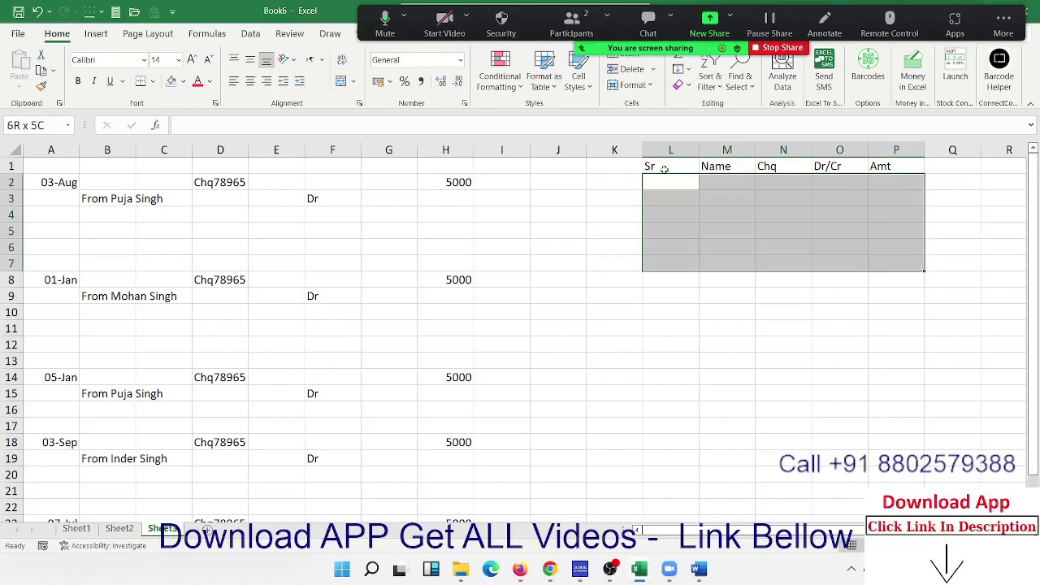
key("shift+Down")
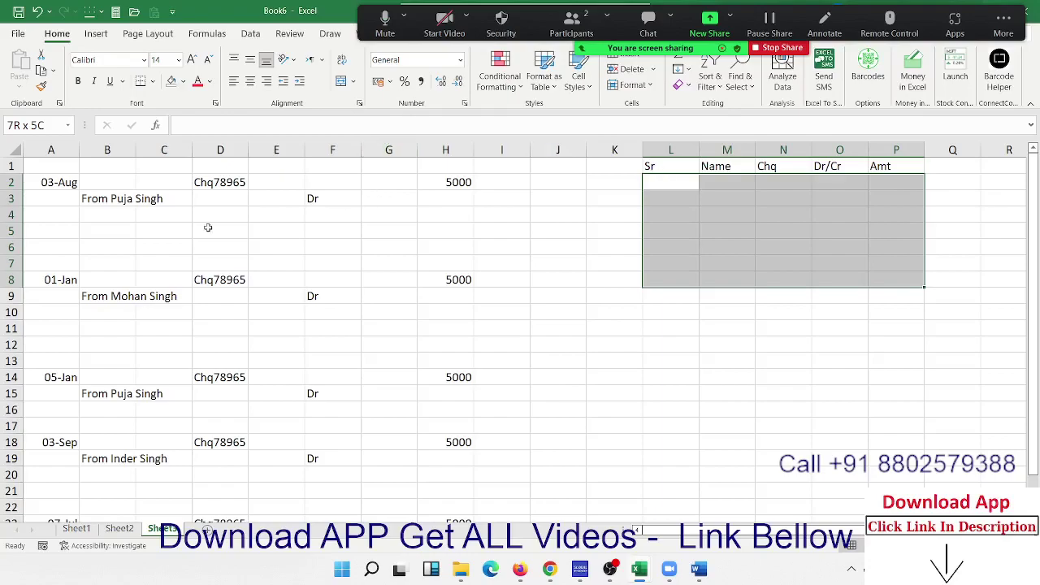
Step: Enter 1 as the first serial number in L2
left_click(683, 182)
type("1")
key("Return")
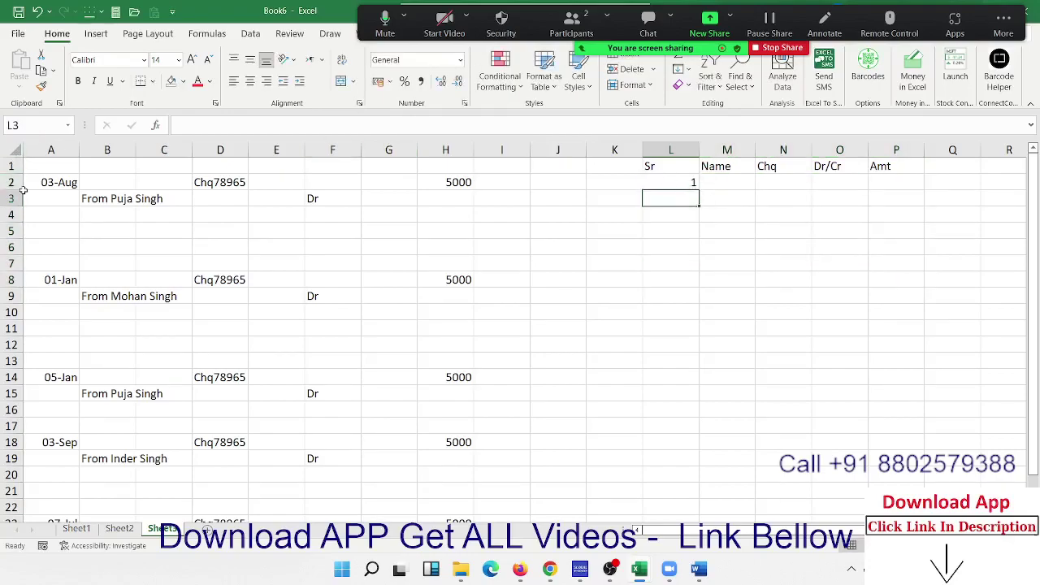
key("Up")
key("Home")
Step: Insert a blank column M before Name and head it Date
key("ctrl+c")
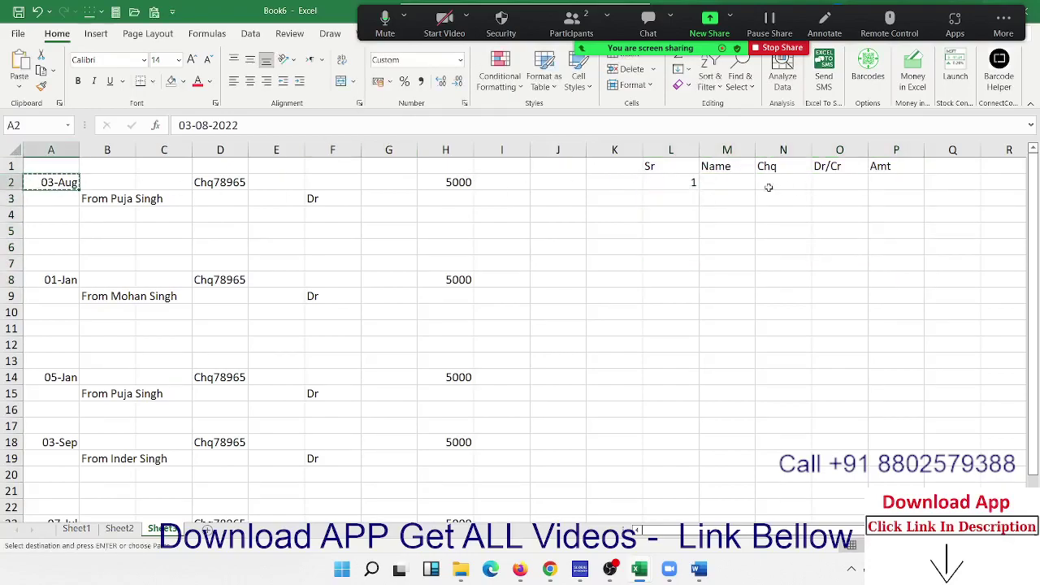
left_click(719, 150)
key("ctrl+shift+plus")
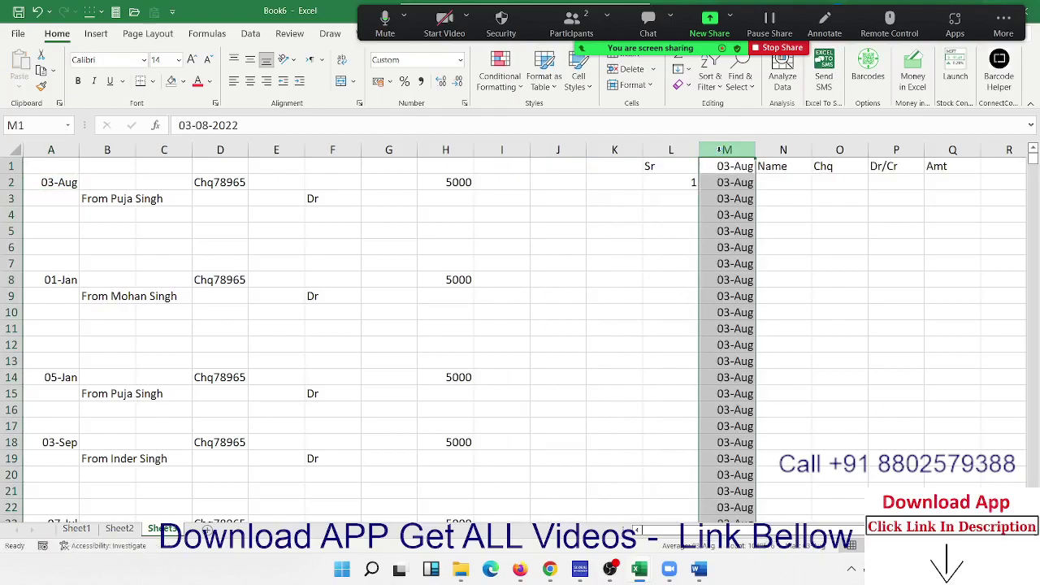
key("ctrl+z")
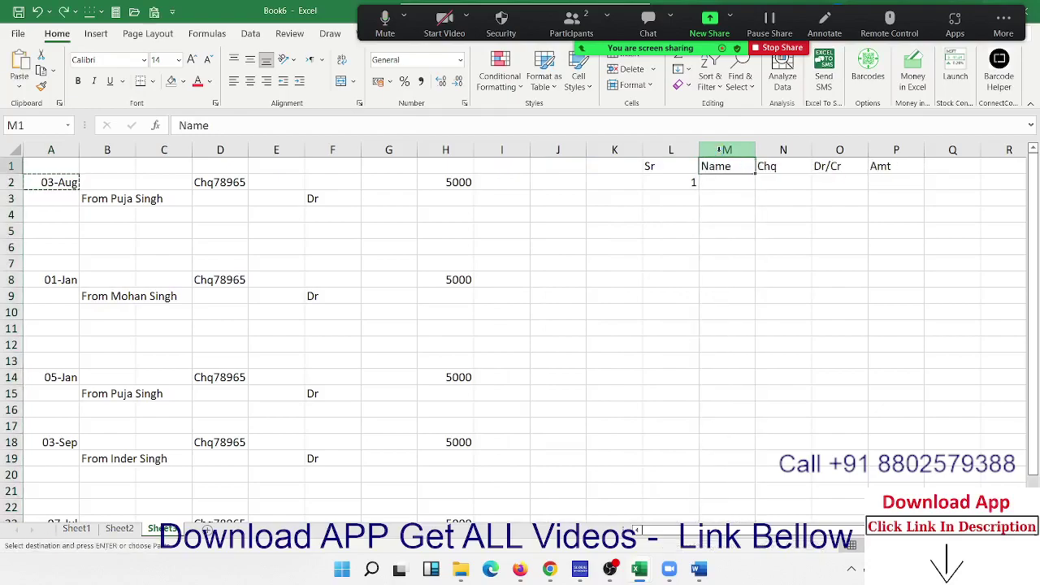
left_click(727, 149)
key("ctrl+shift+plus")
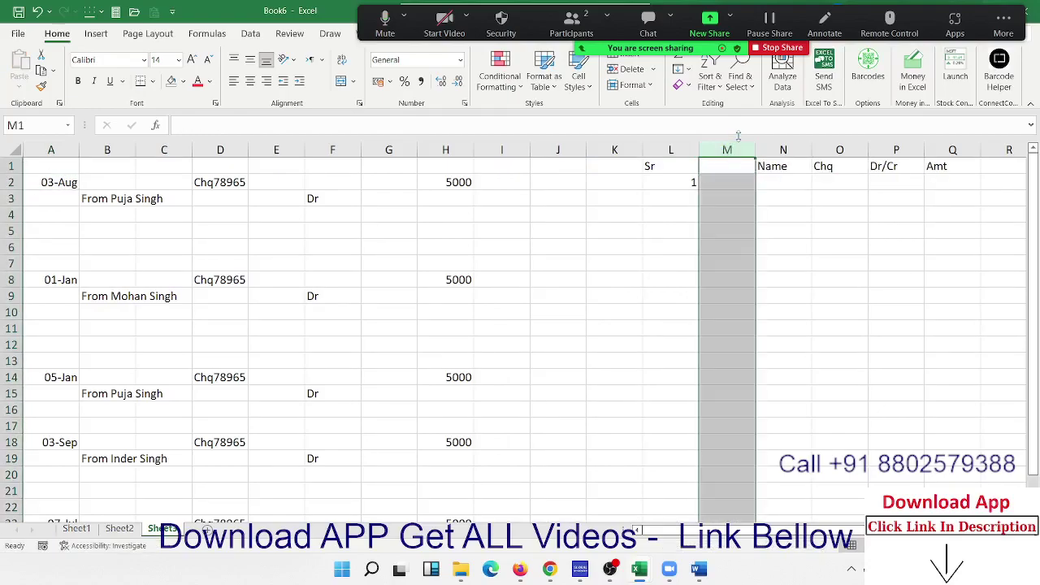
type("Date")
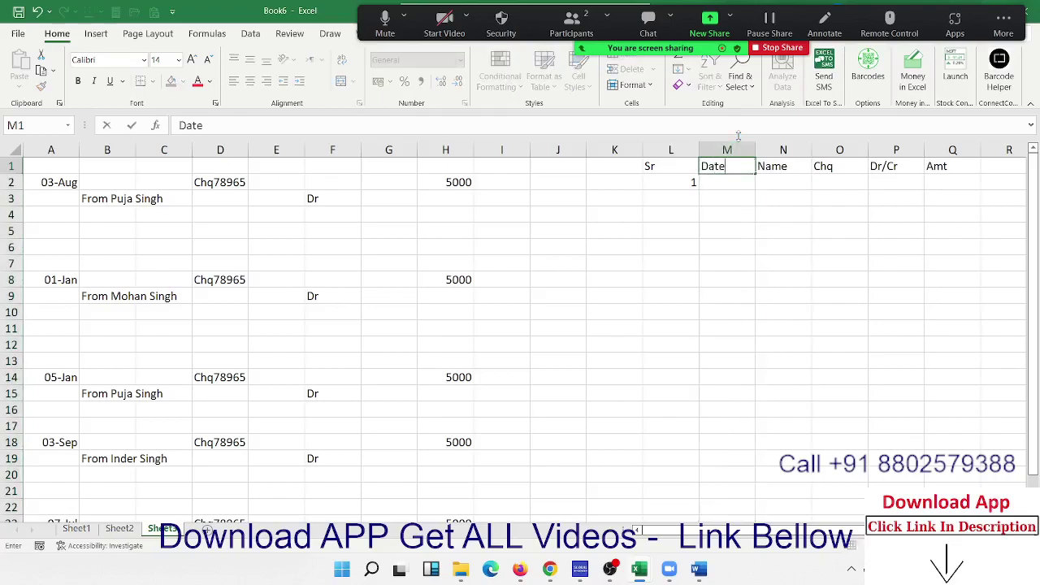
key("Return")
Step: Copy date 03-Aug from A2 into M2 and cheque number 78965 from D2 into O2
left_click(75, 182)
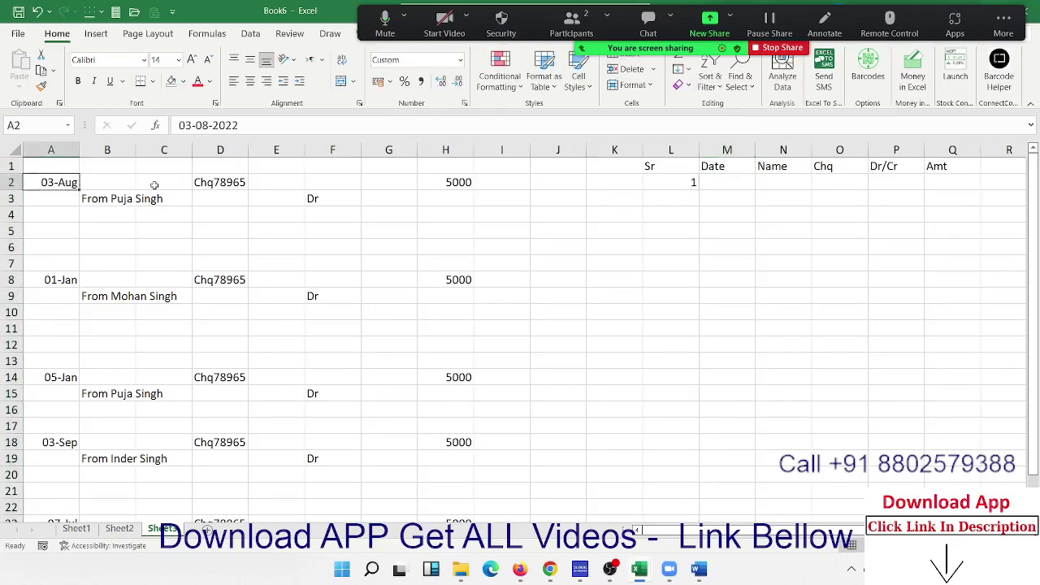
key("ctrl+c")
left_click(701, 182)
key("ctrl+v")
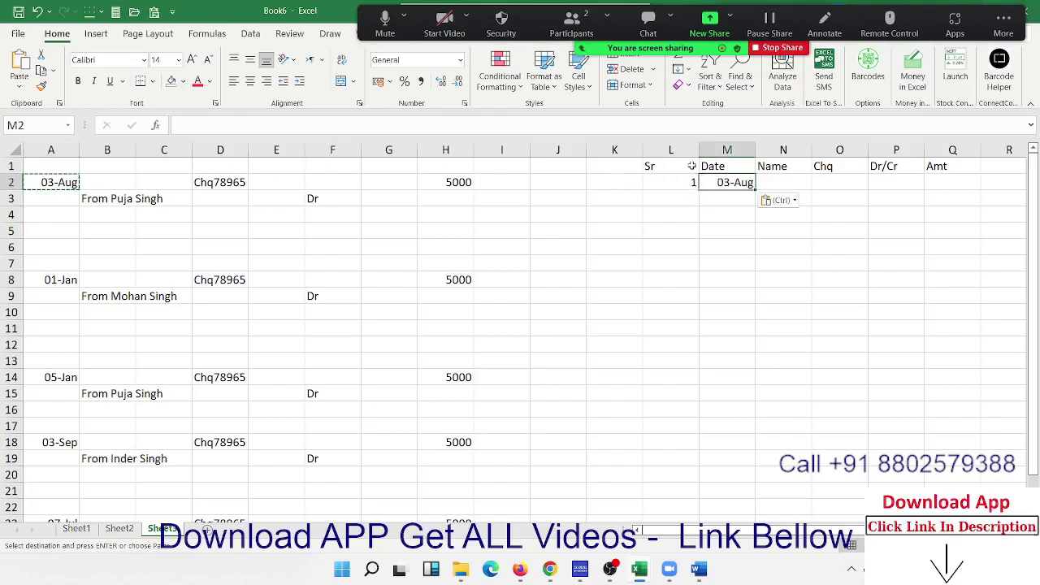
left_click(219, 182)
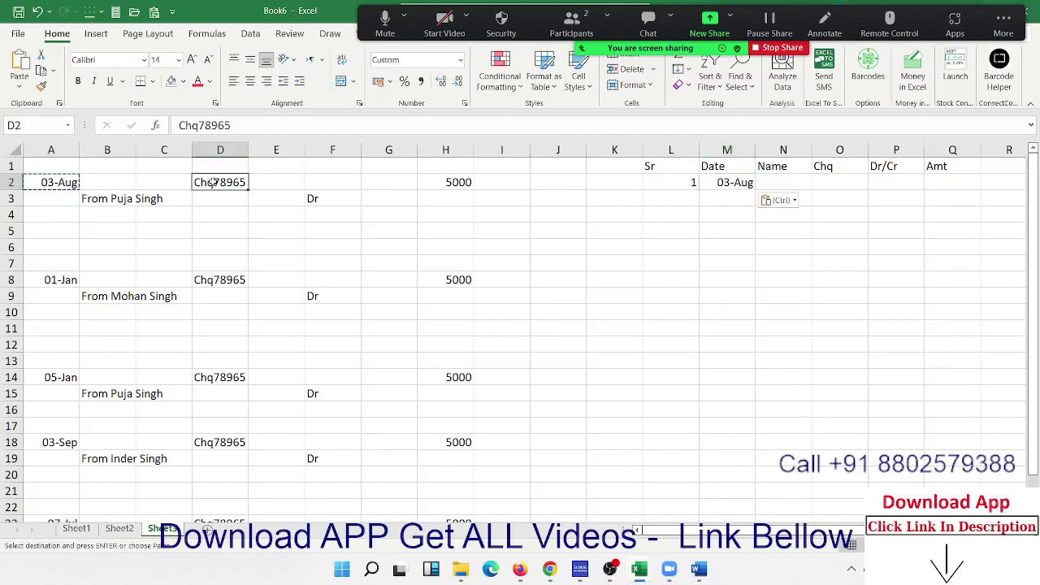
left_click(200, 125)
left_click_drag(201, 125, 230, 125)
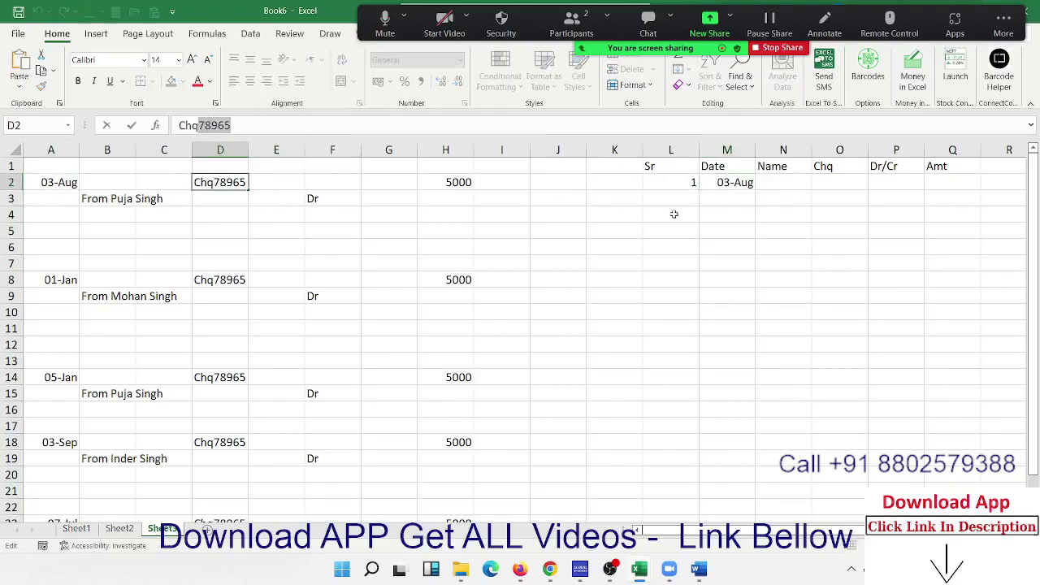
key("Escape")
double_click(831, 182)
key("ctrl+v")
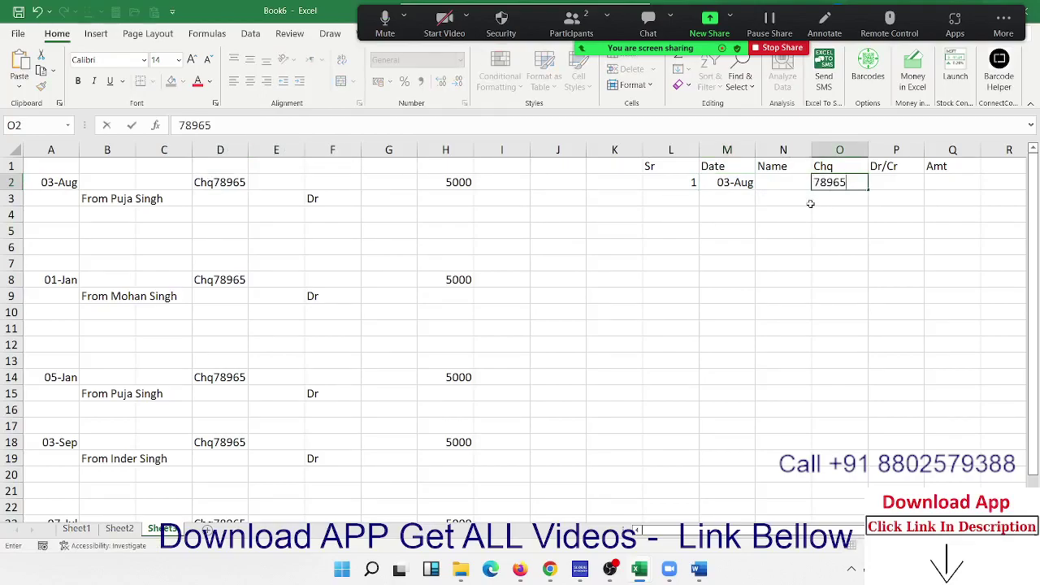
Step: Fill N2 with the payer's name, P2 with Dr and Q2 with 5000
left_click(782, 182)
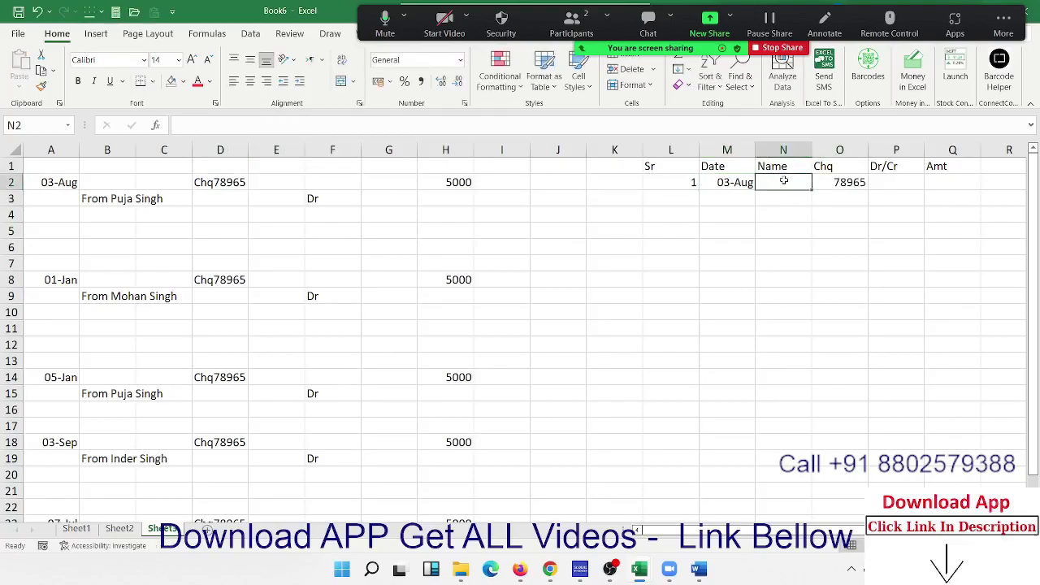
type("Puja S")
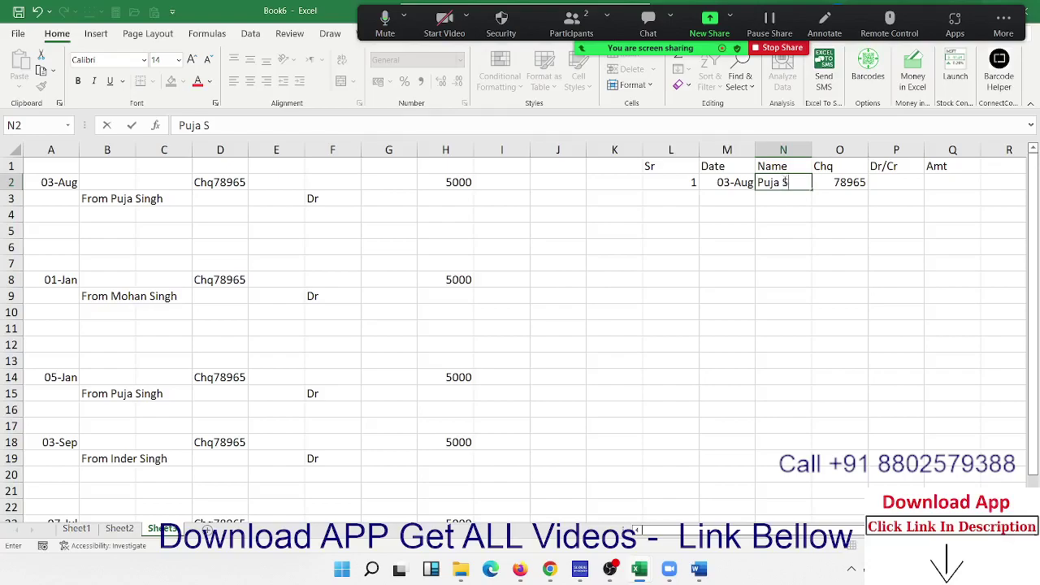
type("ingh")
key("Tab")
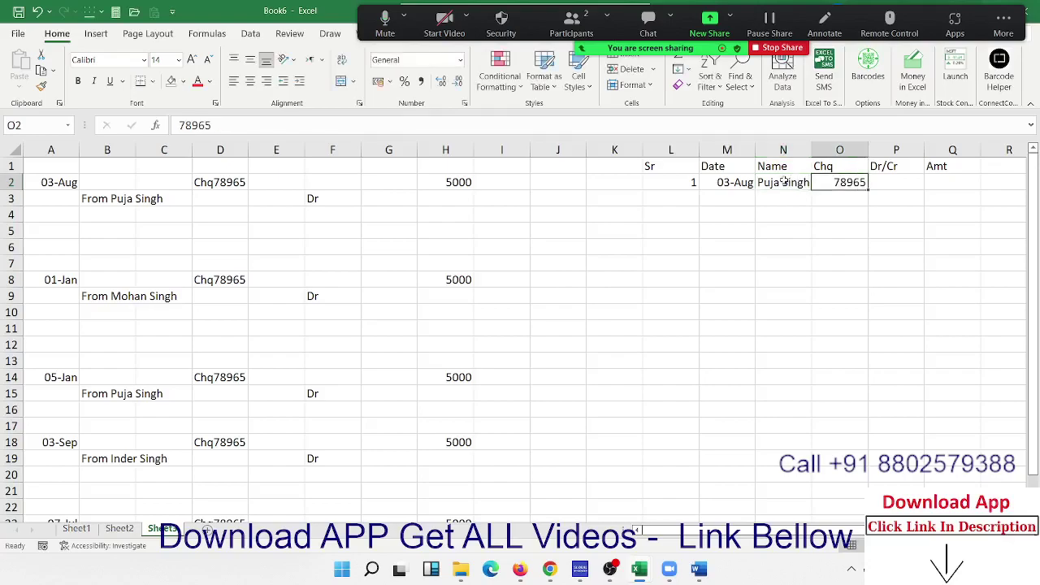
key("Tab")
type("D")
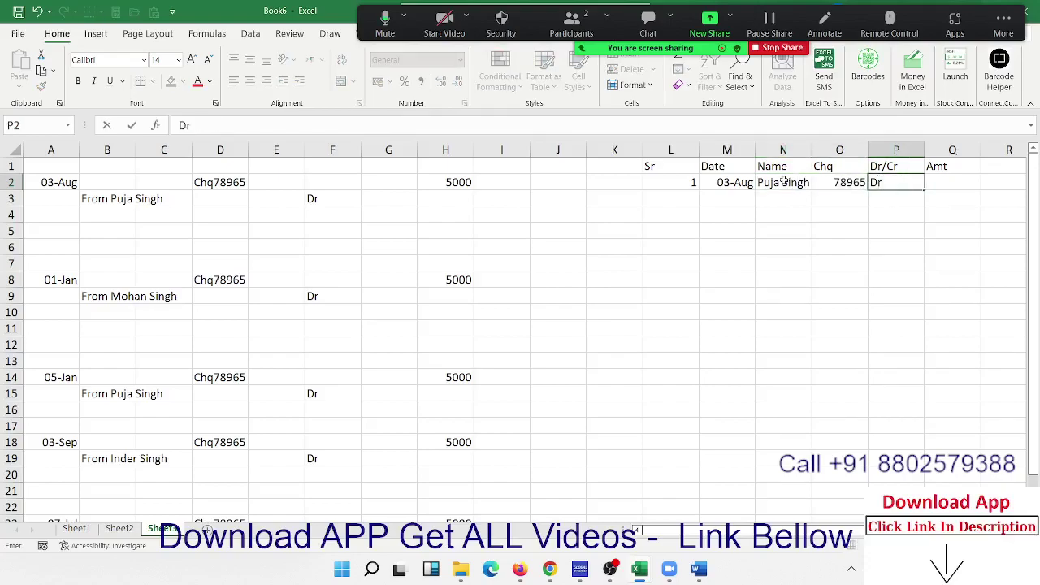
key("Tab")
type("5000")
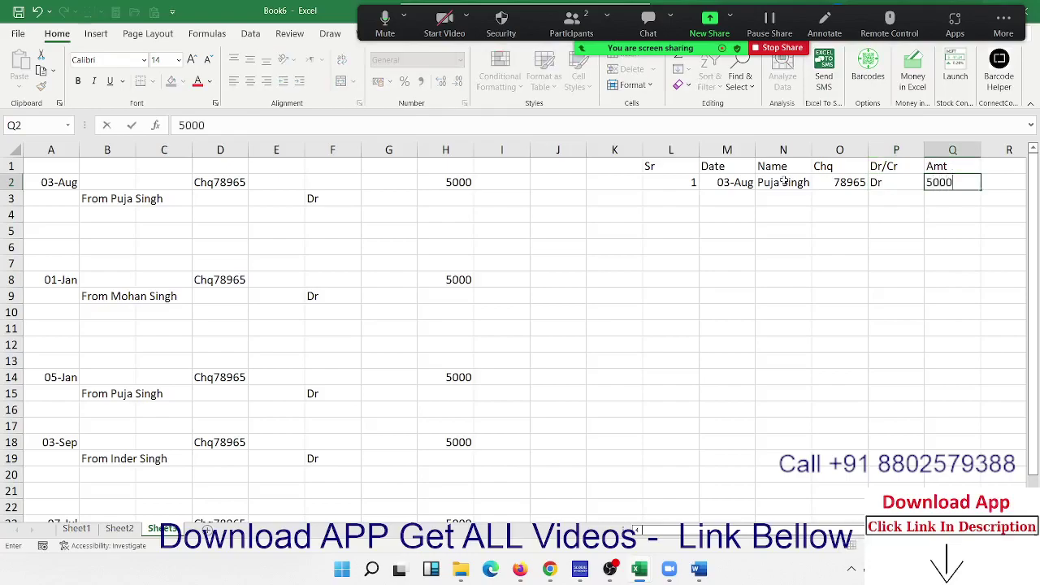
key("Return")
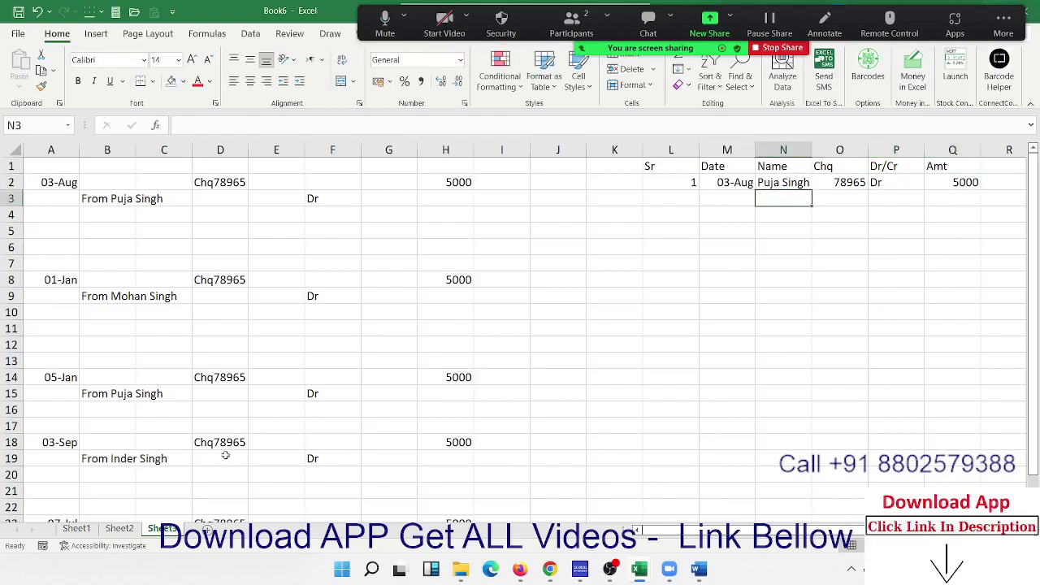
Step: Change F15's entry from Dr to Cr and enter serial 2 in L3
left_click(346, 394)
double_click(346, 394)
key("BackSpace")
key("BackSpace")
type("Cr")
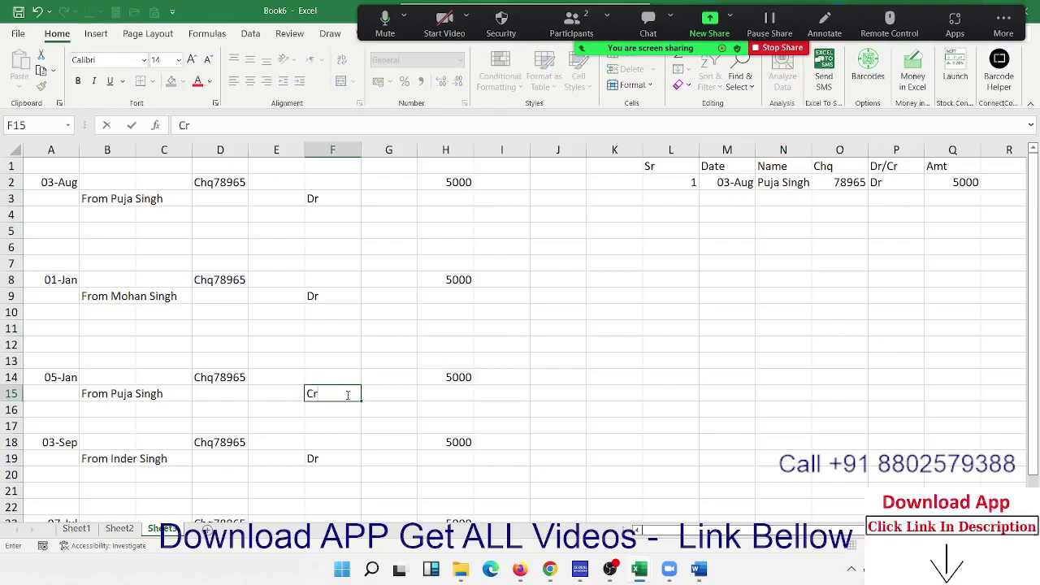
left_click(579, 372)
left_click(668, 198)
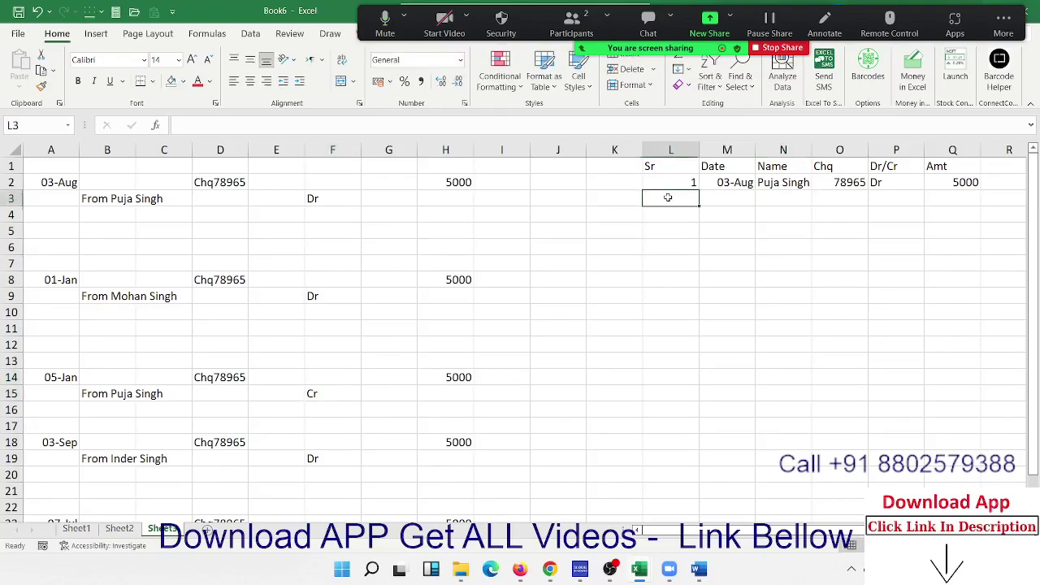
type("2")
key("Return")
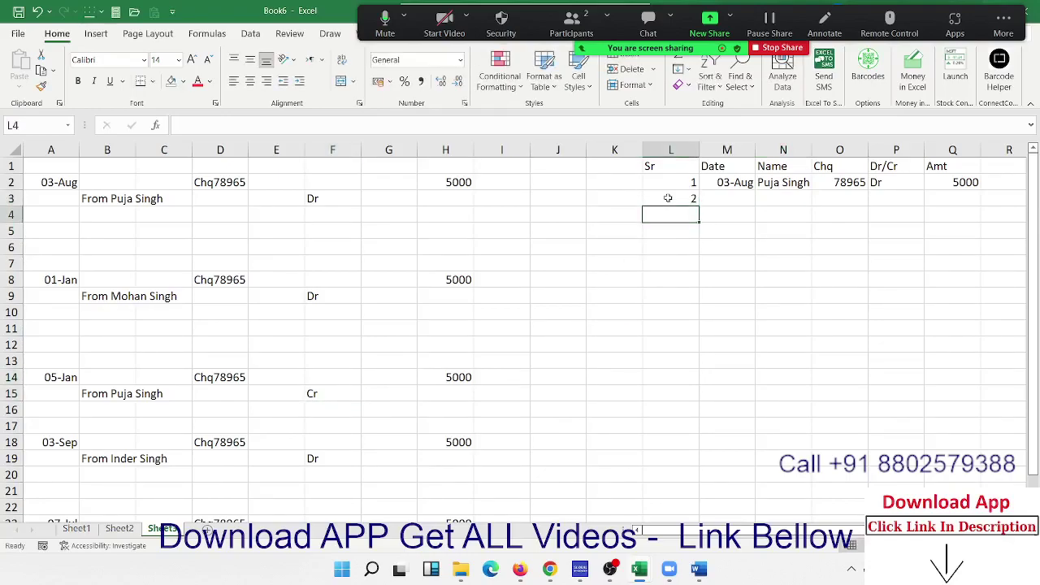
Step: Clear summary rows L2:Q3, leaving only the headings
key("Up")
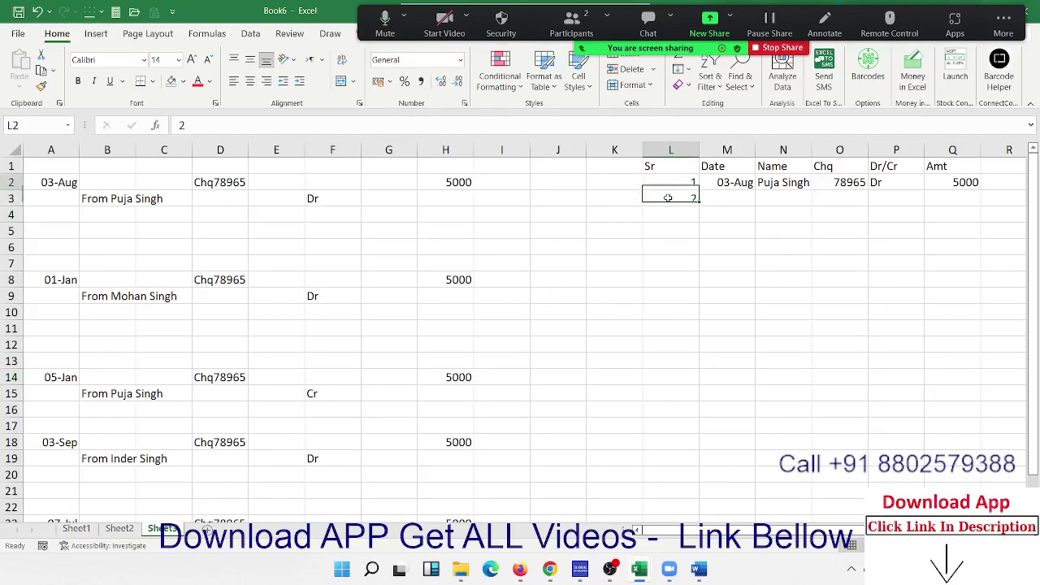
key("Up")
key("shift+Right")
key("shift+Right")
key("shift+Right")
key("shift+Right")
key("shift+Right")
scroll(668, 197, "right", 1)
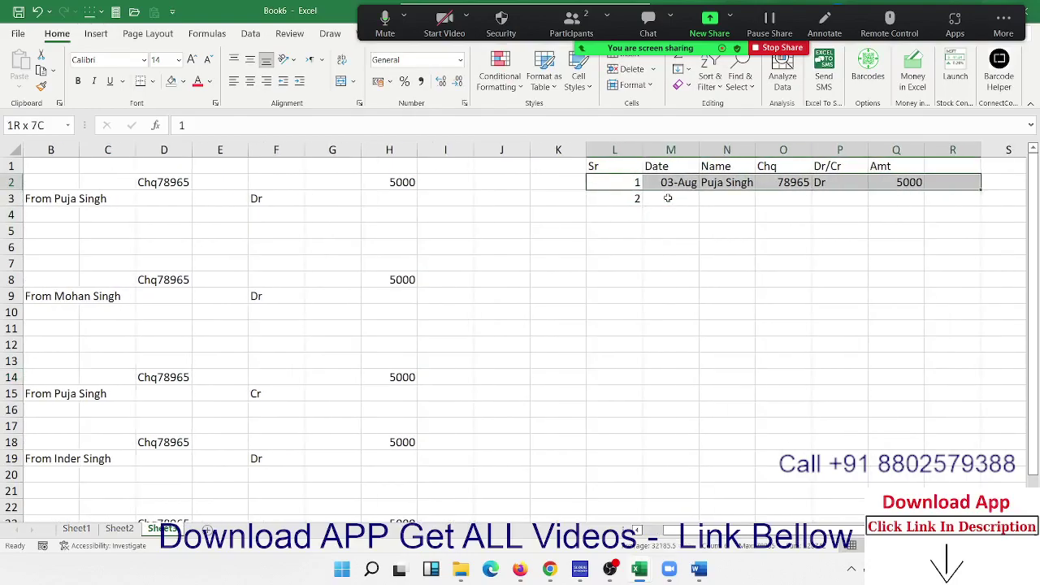
key("shift+Down")
key("Delete")
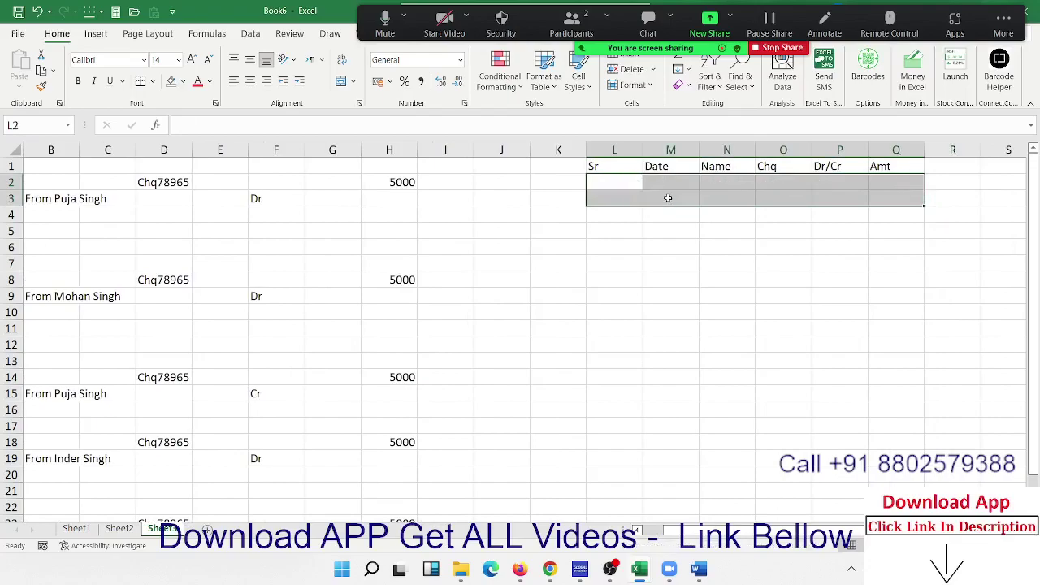
key("Left")
key("Left")
key("Left")
key("Left")
key("Left")
key("Left")
key("Left")
key("Left")
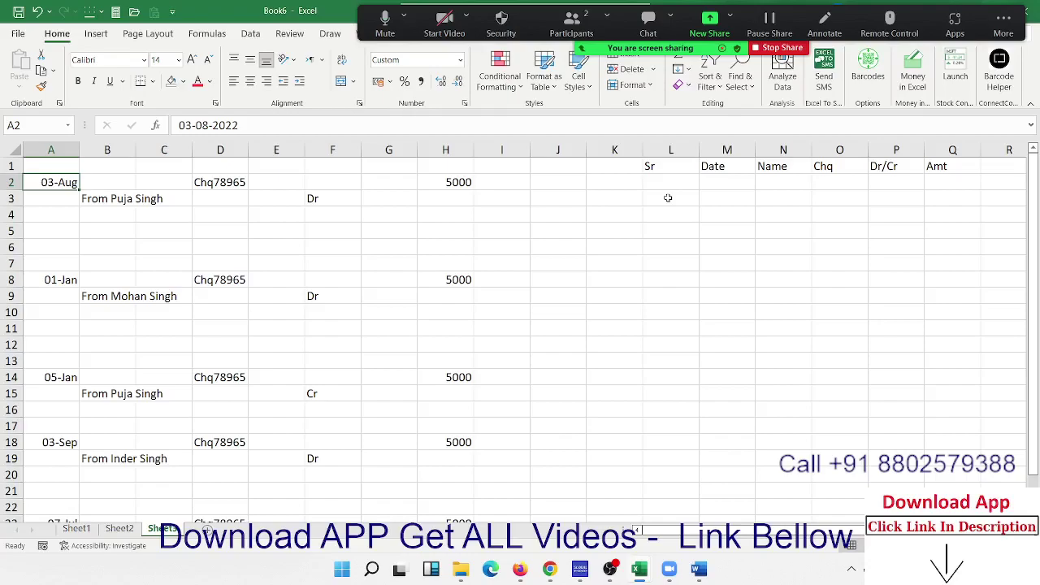
Step: Insert a new blank column at A
key("ctrl+space")
key("ctrl+shift+plus")
key("Up")
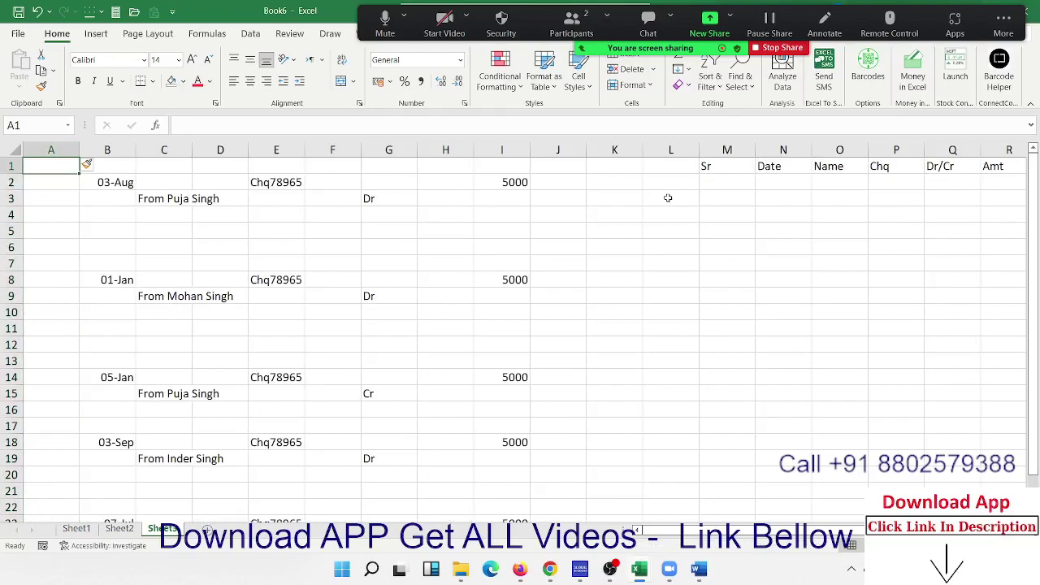
Step: Enter =IF(B2>0,MAX(A1:A1)+1,"") in A2 so it shows serial 1
key("Down")
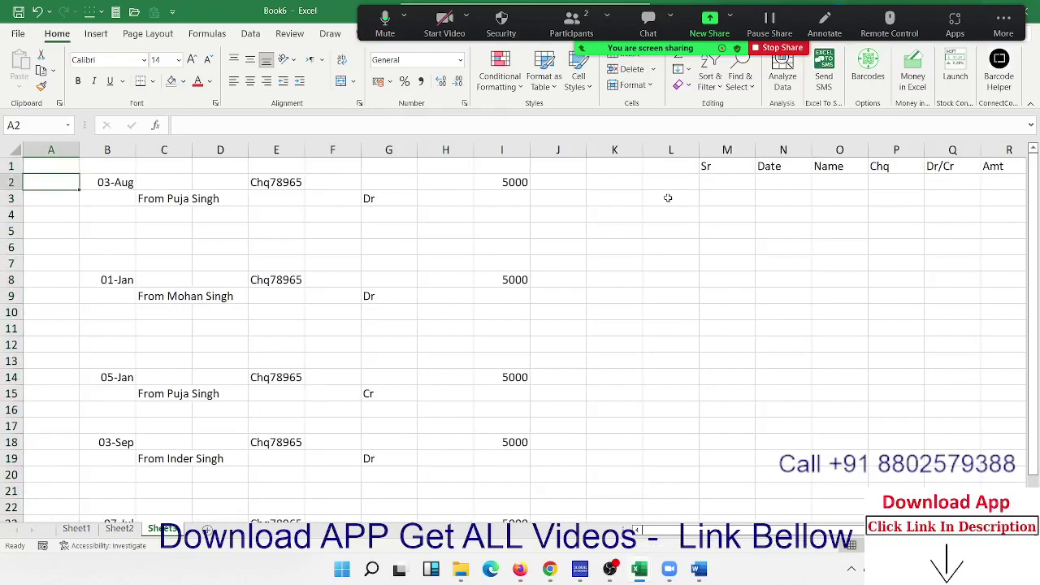
type("=IF(")
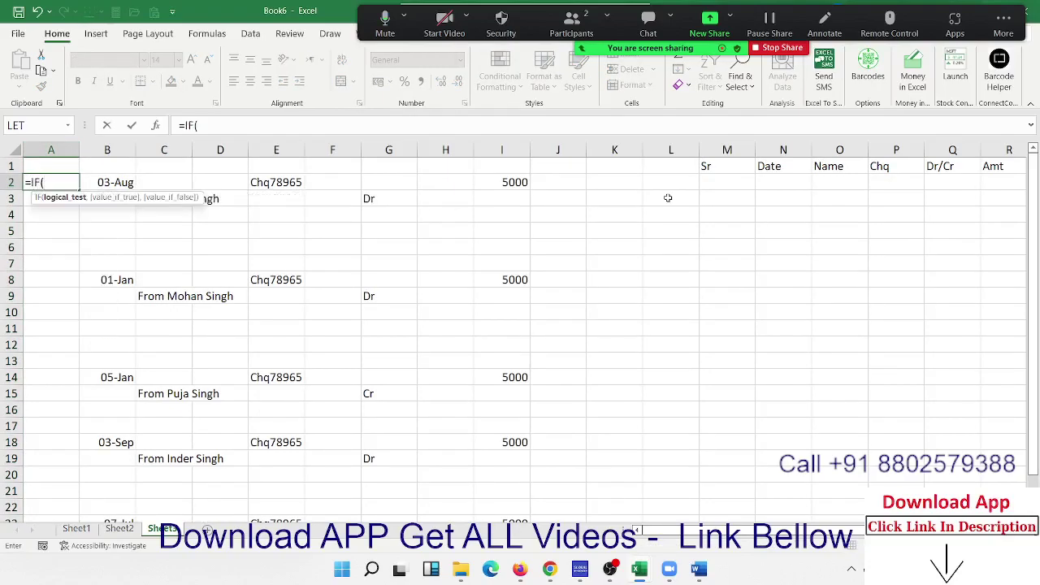
key("Right")
type(">")
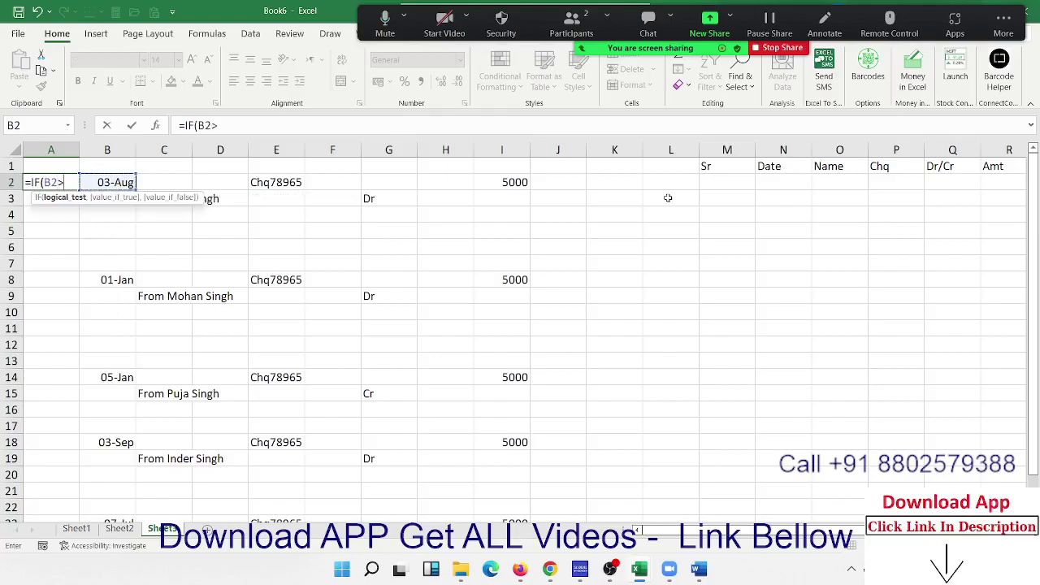
type("0,ma")
key("Tab")
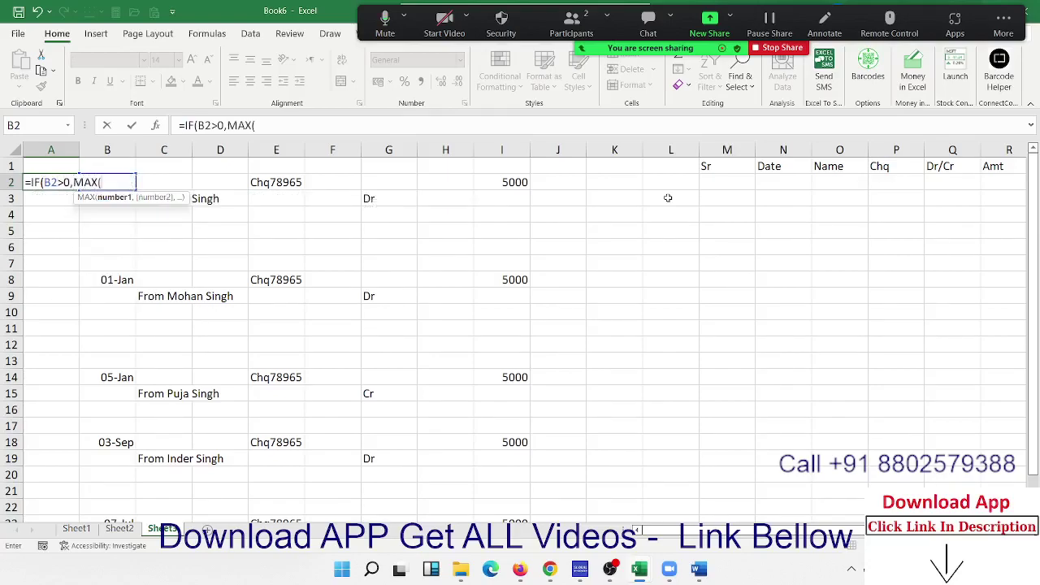
key("Up")
type(":A1")
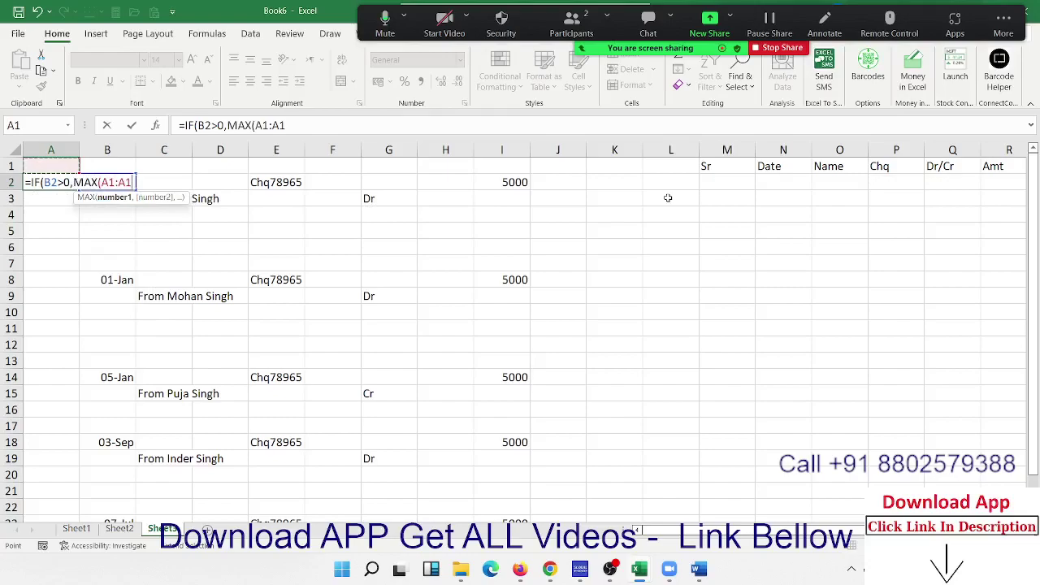
type(")+1")
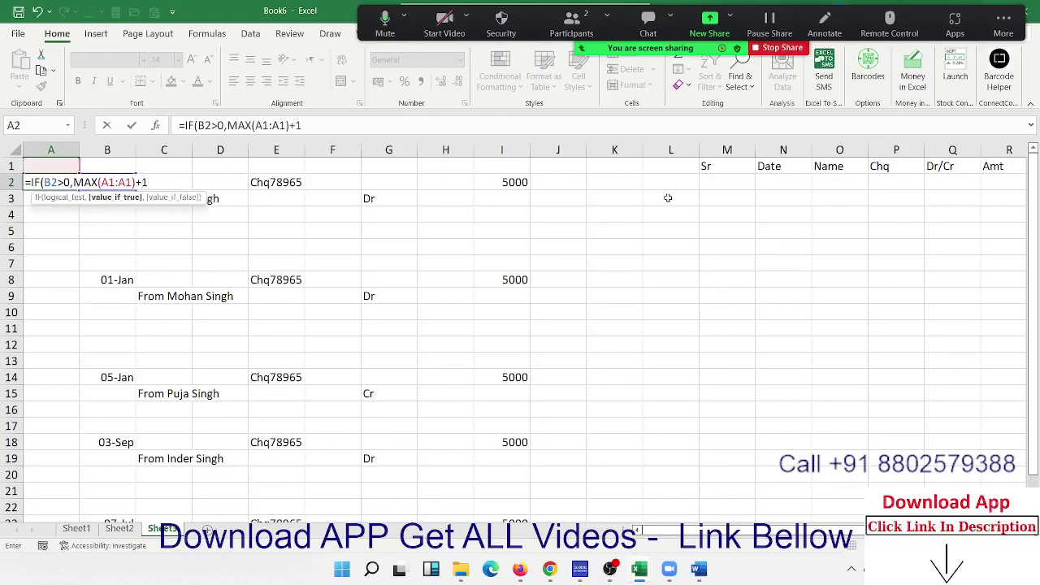
type(",\"\"")
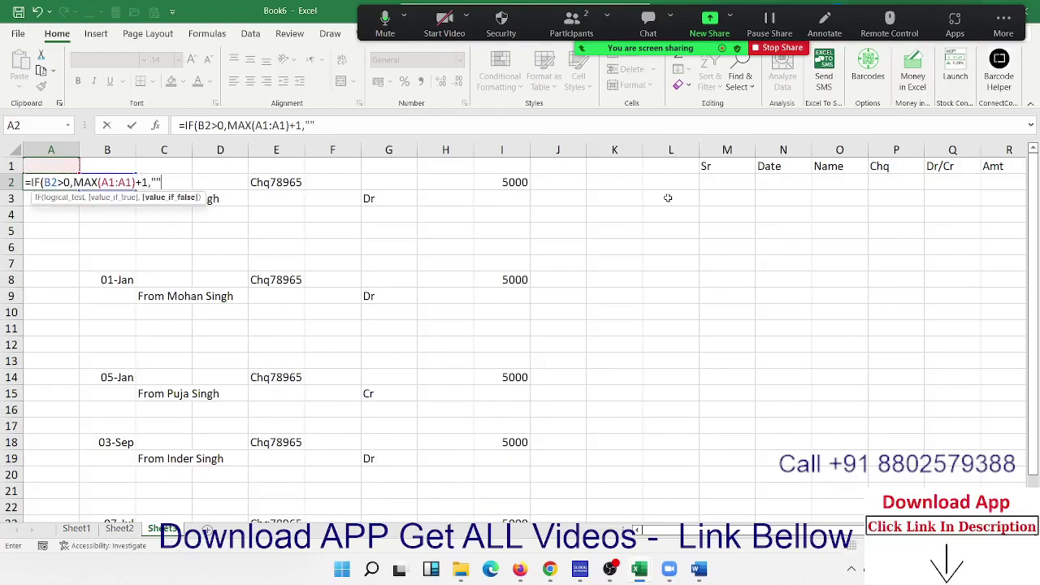
key("Return")
key("Return")
key("Up")
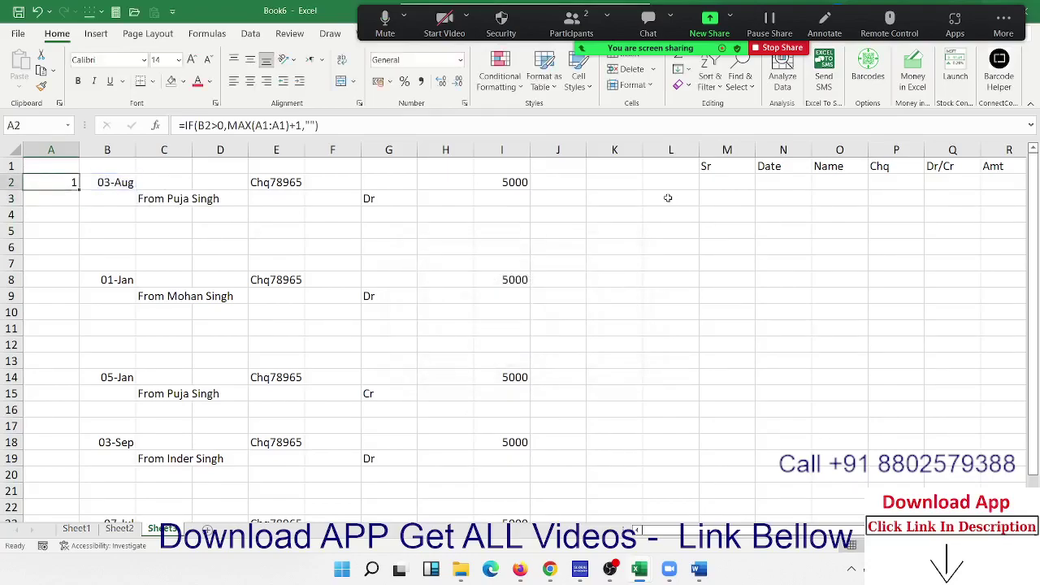
left_click(263, 125)
key("F4")
key("Return")
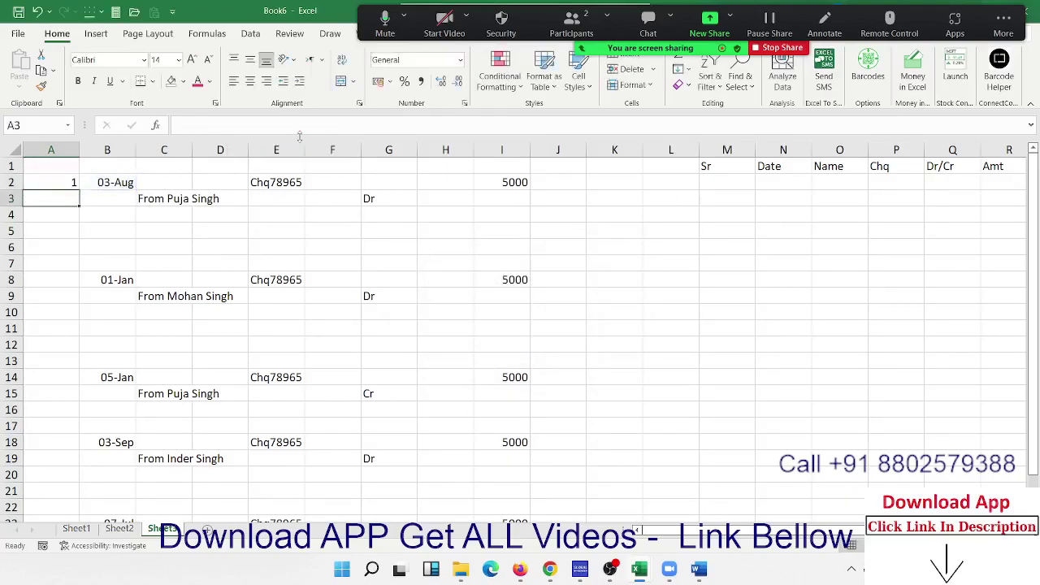
key("Up")
key("ctrl+c")
key("Down")
key("shift+Down")
key("shift+Down")
key("shift+Down")
key("shift+Down")
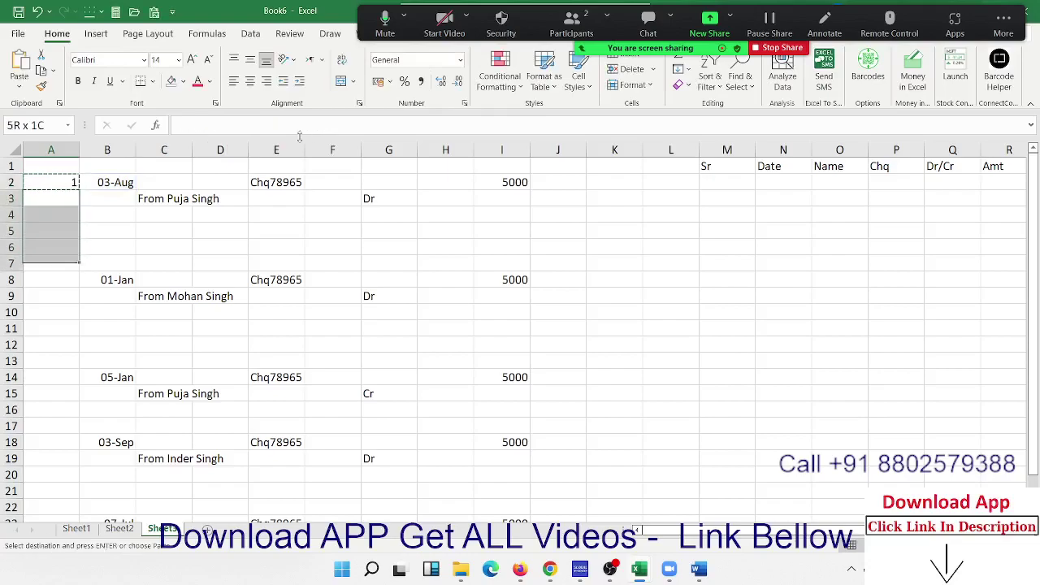
key("shift+Down")
key("shift+Down")
key("shift+Down")
key("shift+Down")
key("shift+Down")
key("shift+Down")
key("shift+Down")
key("ctrl+v")
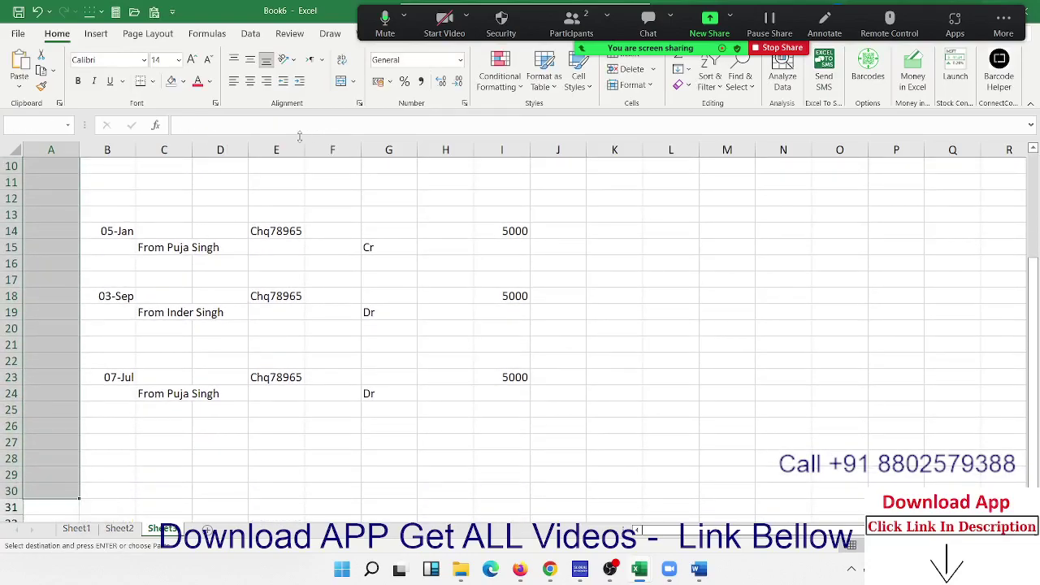
key("ctrl+BackSpace")
scroll(299, 137, "up", 1)
key("Up")
key("Escape")
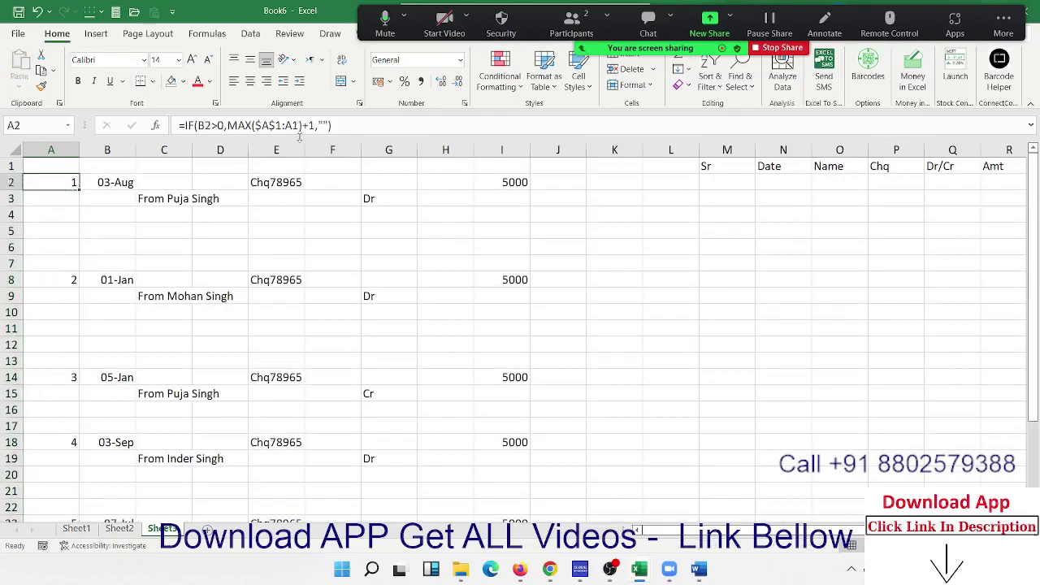
key("Up")
key("Right")
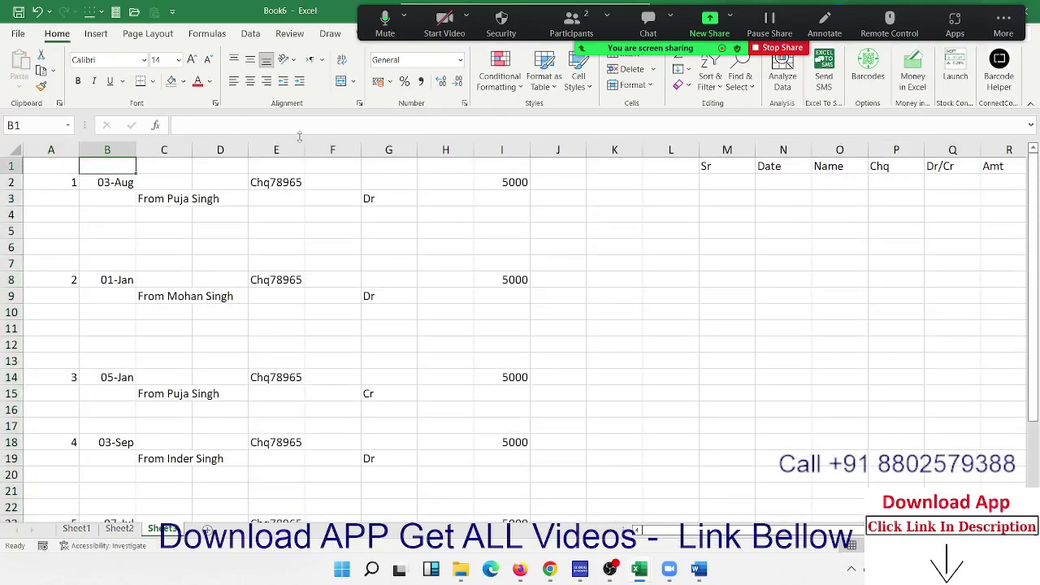
key("Down")
key("Right")
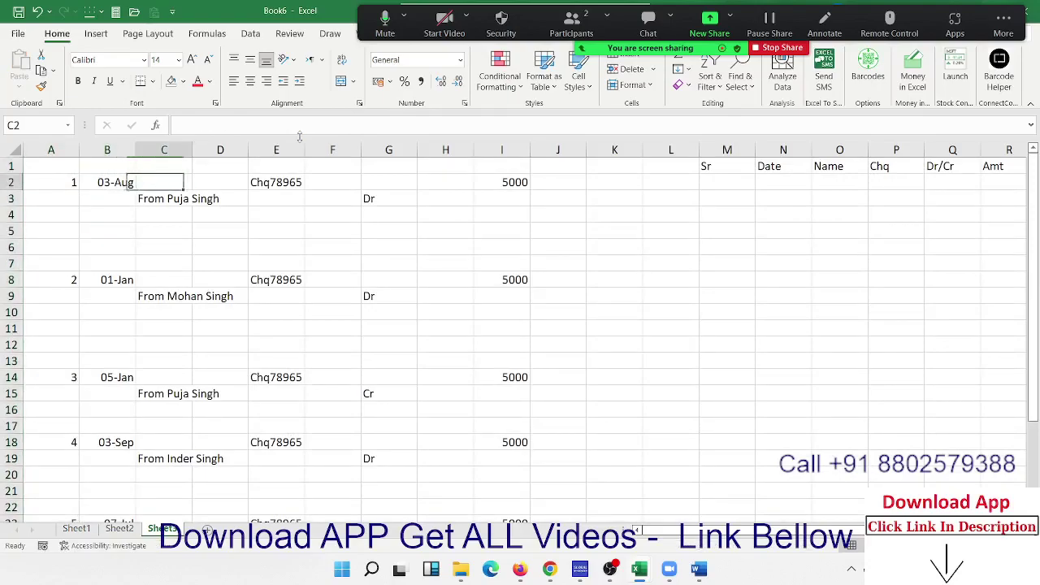
key("Right")
key("Right")
key("Right")
key("Right")
key("Right")
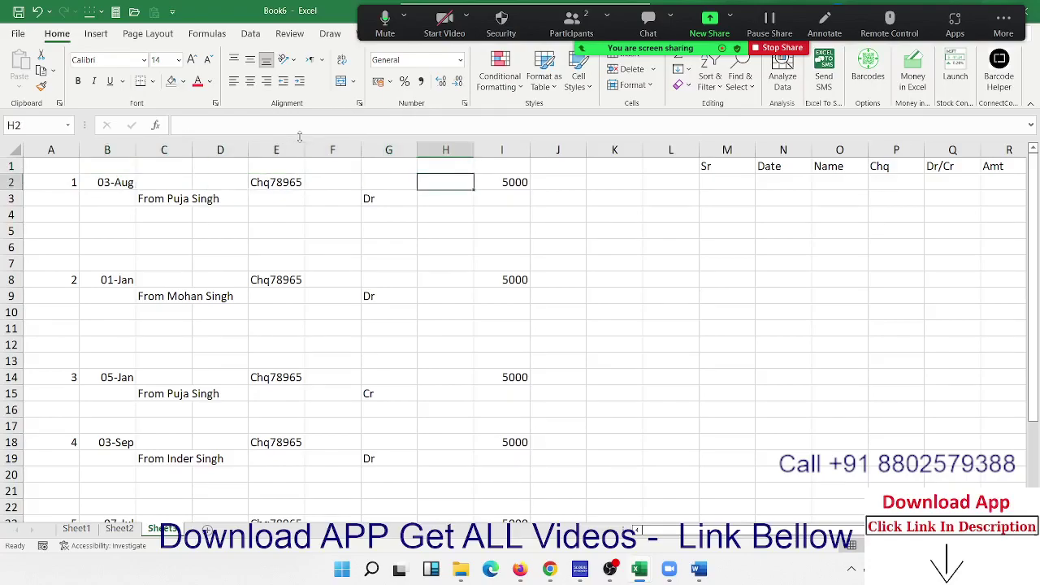
key("Right")
key("Left")
key("Left")
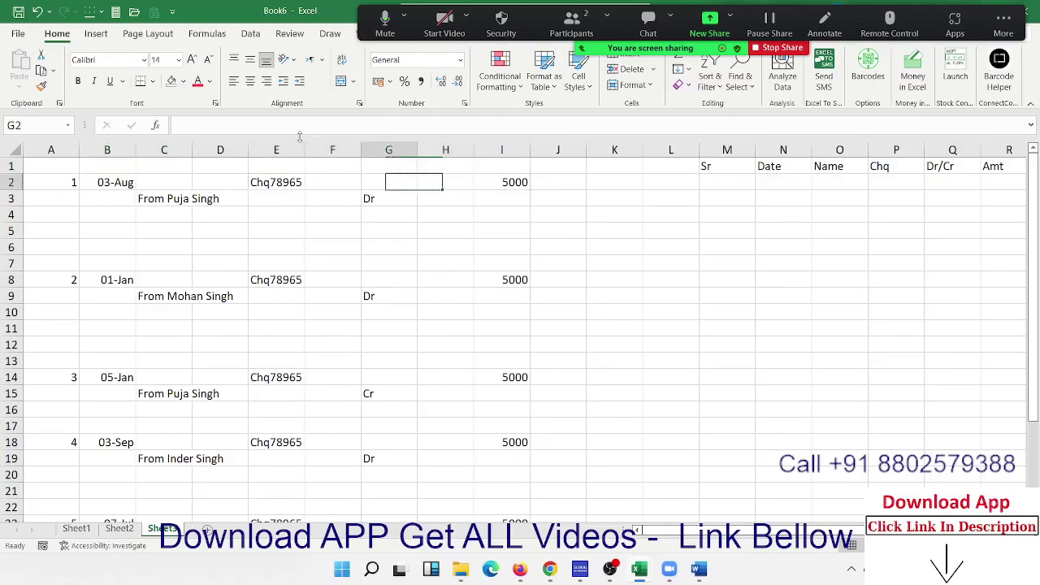
key("Left")
key("Left")
key("Left")
key("Left")
key("Left")
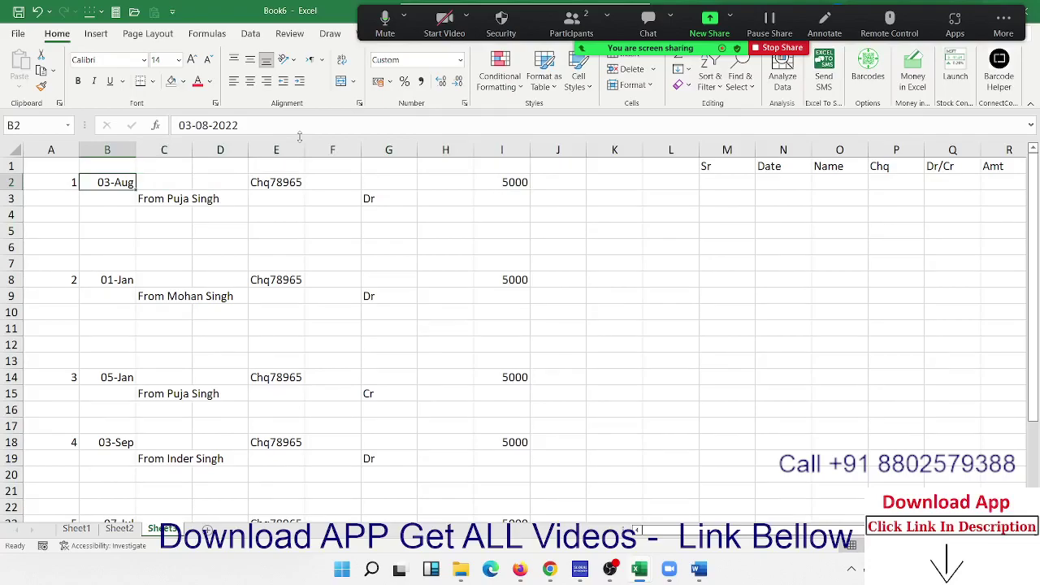
key("Down")
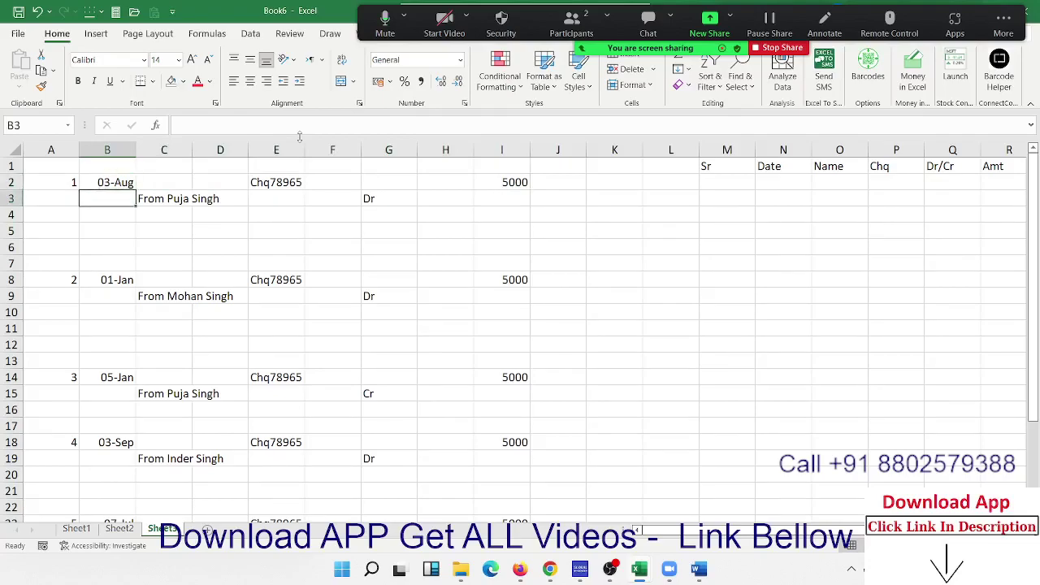
key("Right")
key("Right")
key("Right")
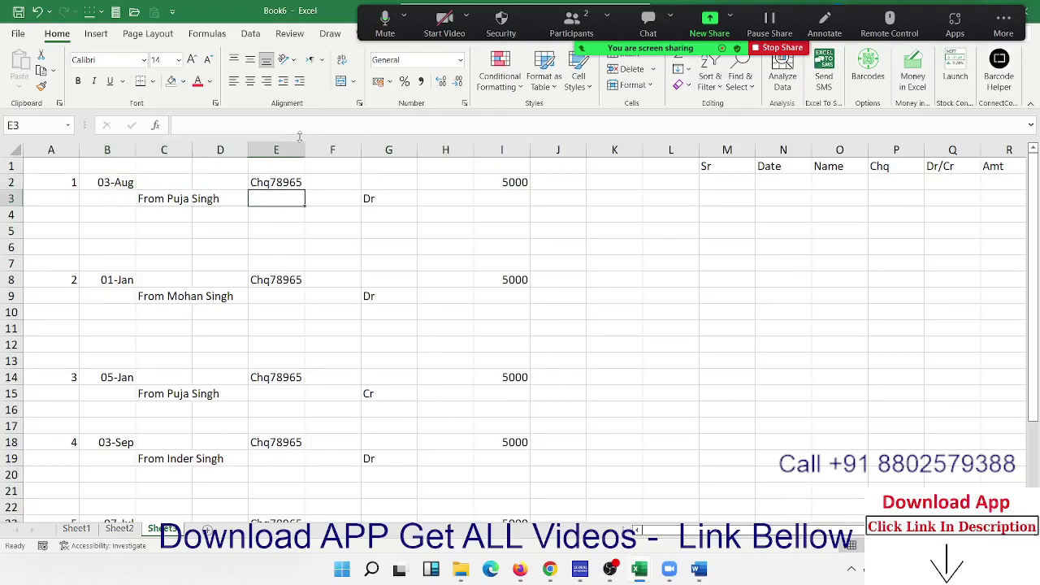
key("Right")
key("Right")
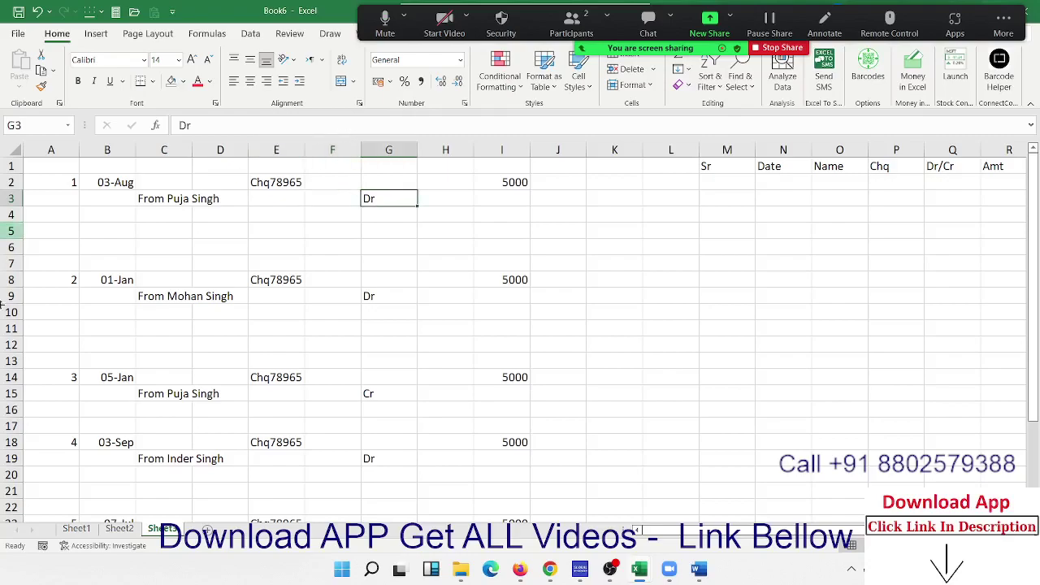
left_click(16, 218)
left_click_drag(18, 221, 17, 249)
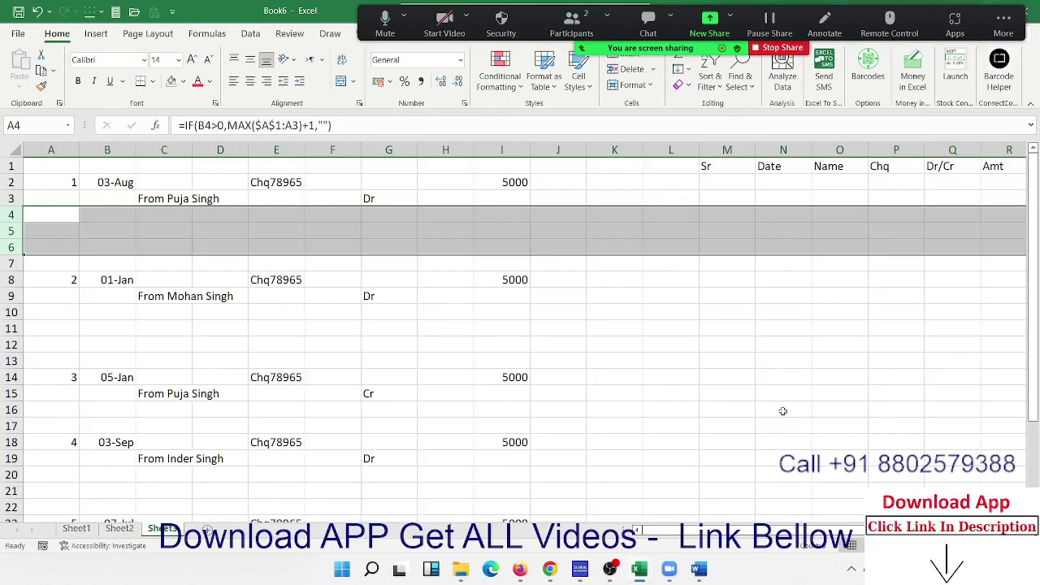
left_click(726, 182)
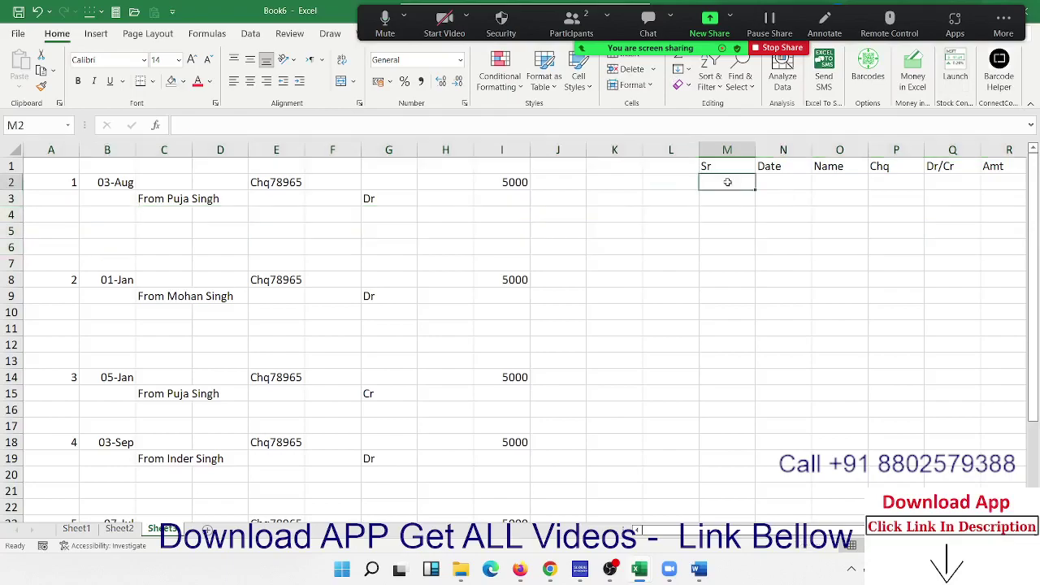
scroll(112, 320, "down", 7)
scroll(113, 319, "up", 7)
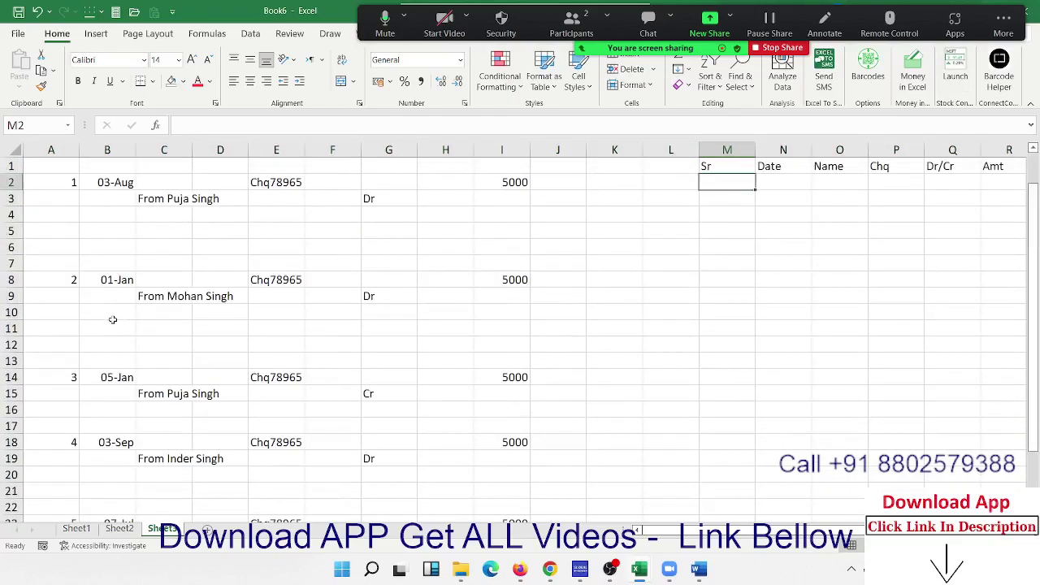
left_click(115, 150)
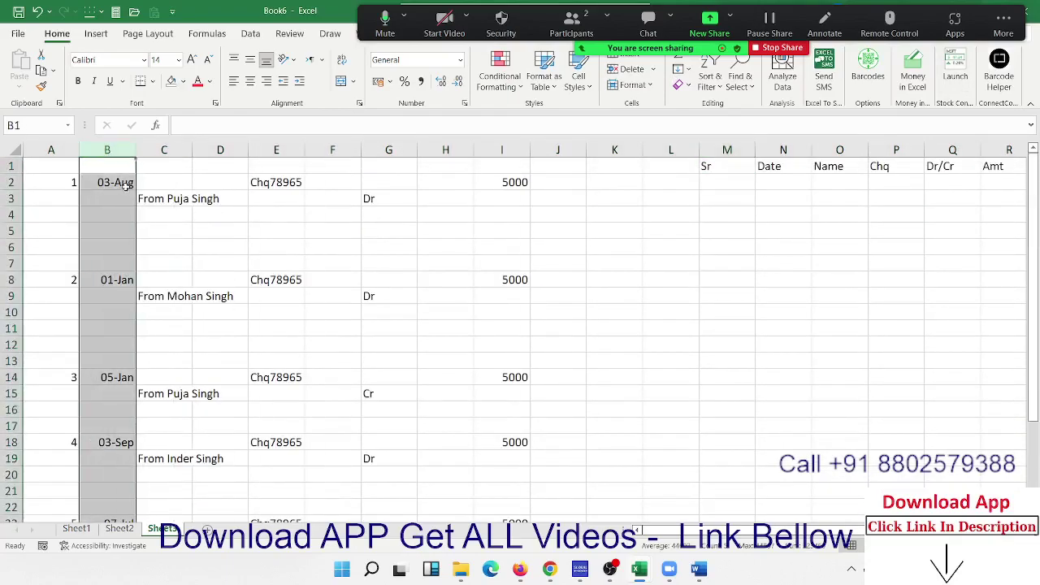
left_click(126, 184)
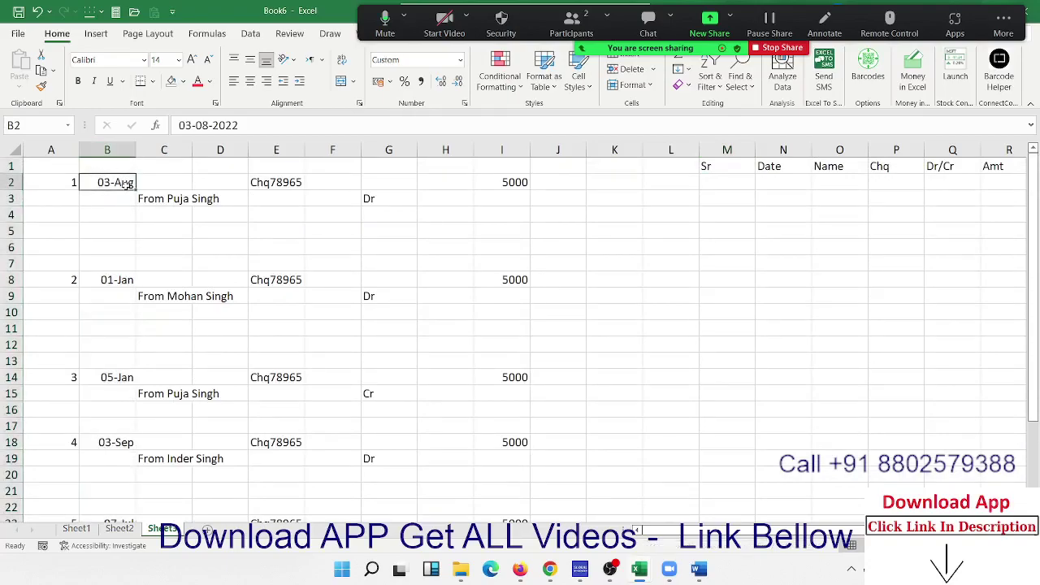
left_click(74, 182)
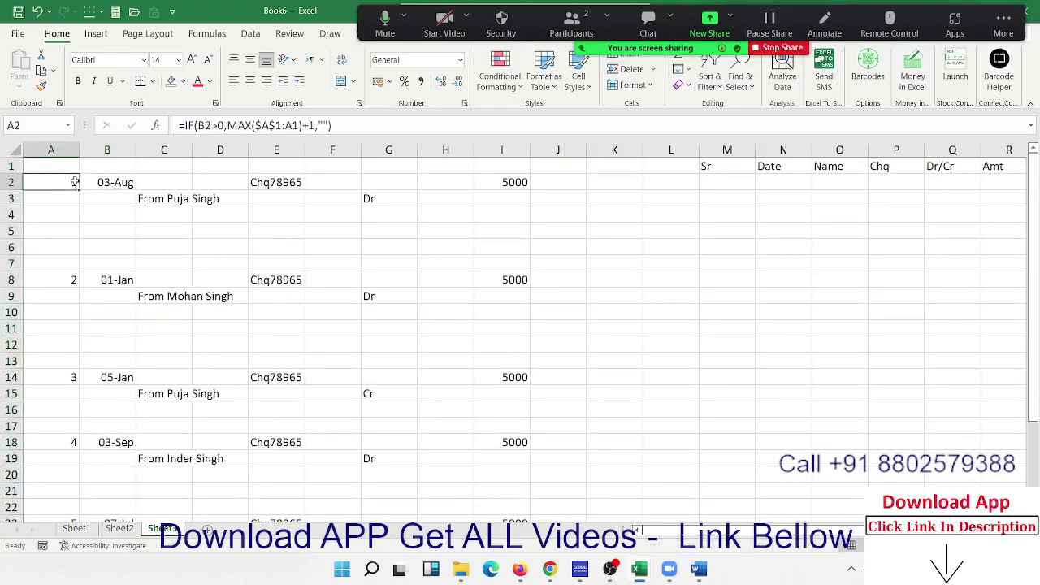
left_click(107, 284)
left_click(107, 376)
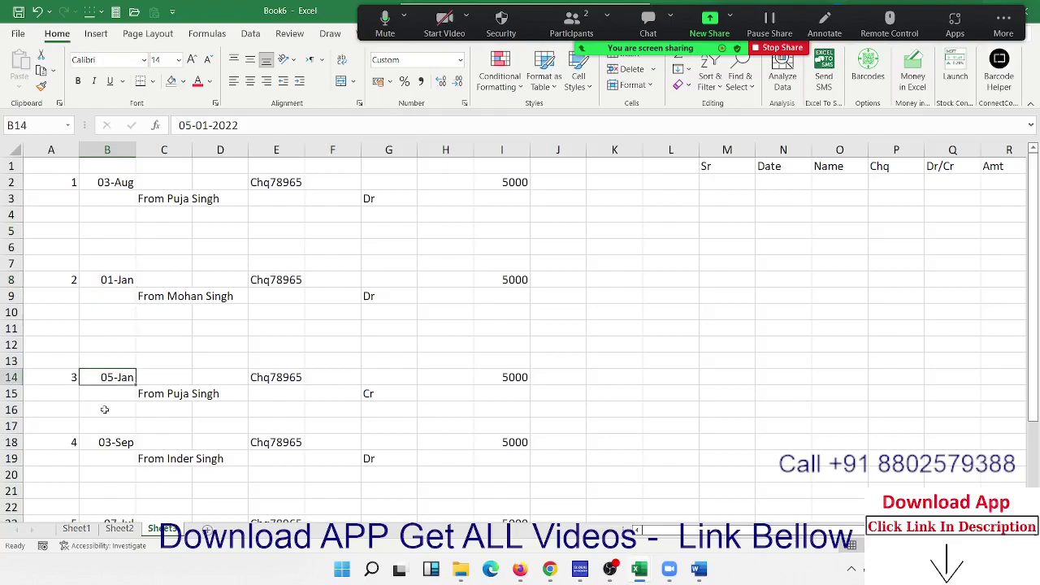
left_click(104, 426)
scroll(104, 423, "down", 3)
scroll(104, 419, "up", 3)
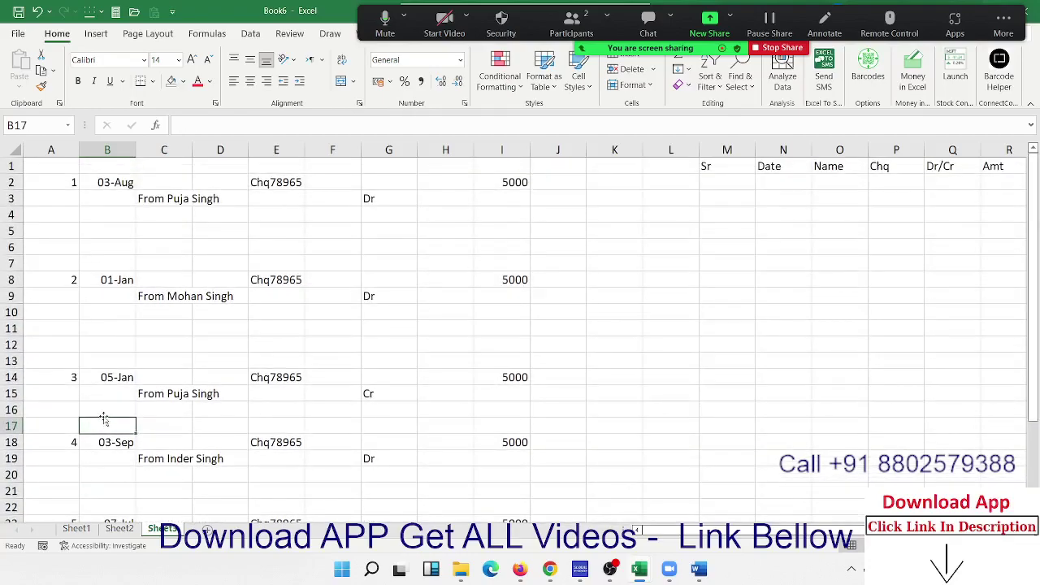
Step: Enter 1 in M2 and the formula =IF(M2+1>MAX(A:A),"",M2+1) in M3
left_click(721, 183)
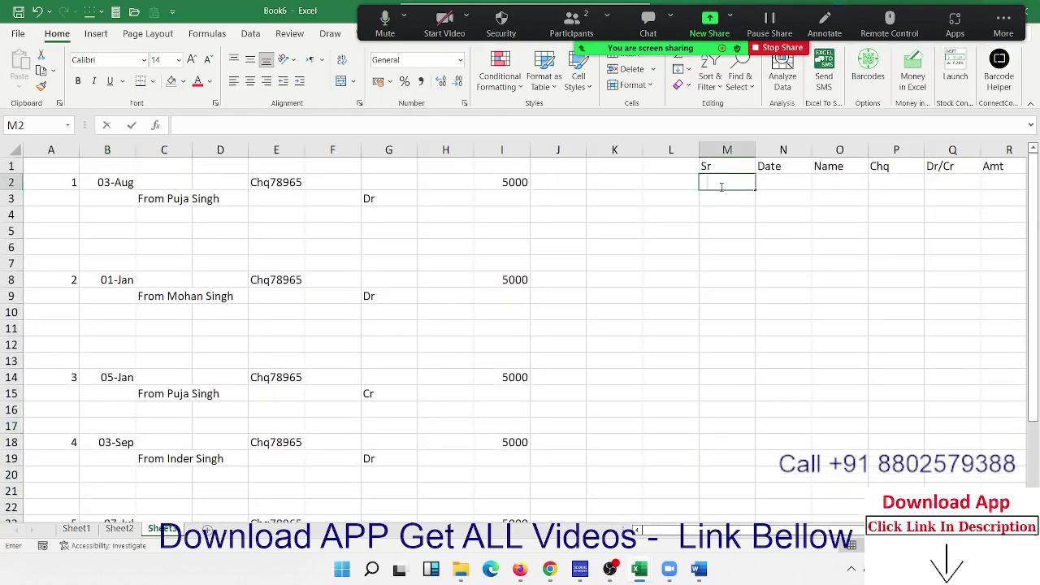
type("1")
key("Return")
type("=IF")
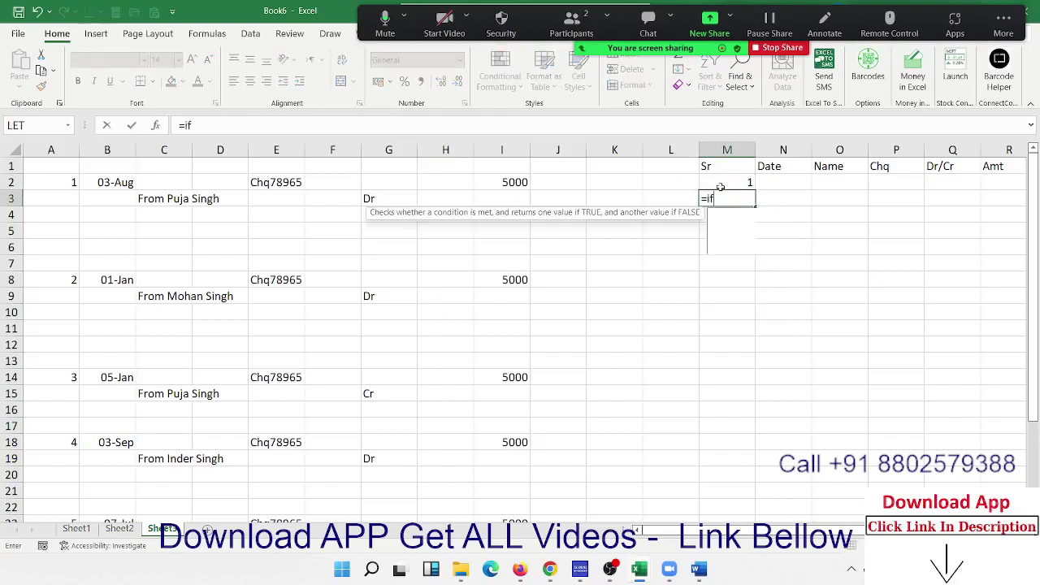
type("(")
left_click(721, 188)
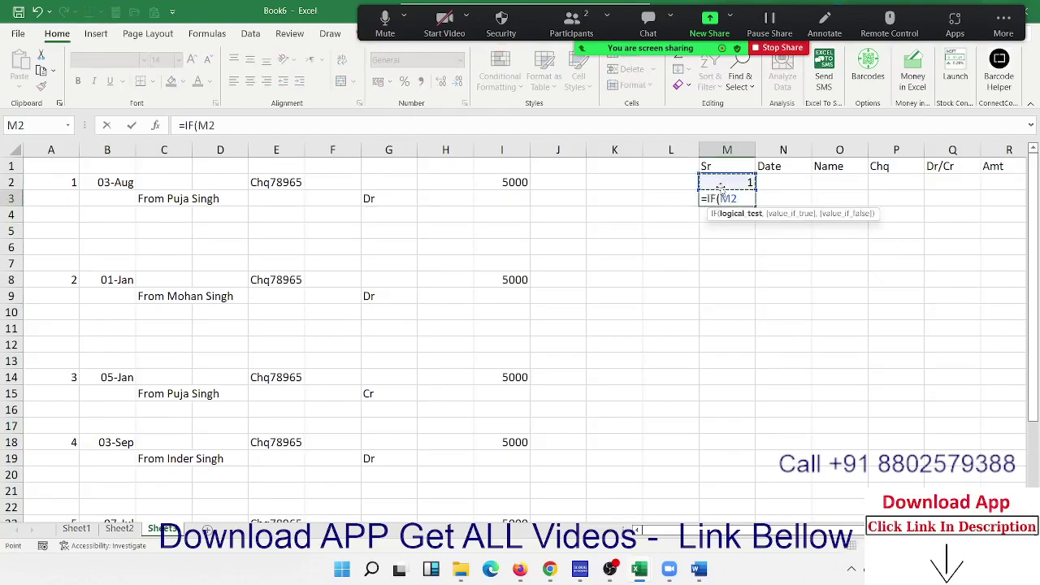
type("+1")
type("max")
key("Tab")
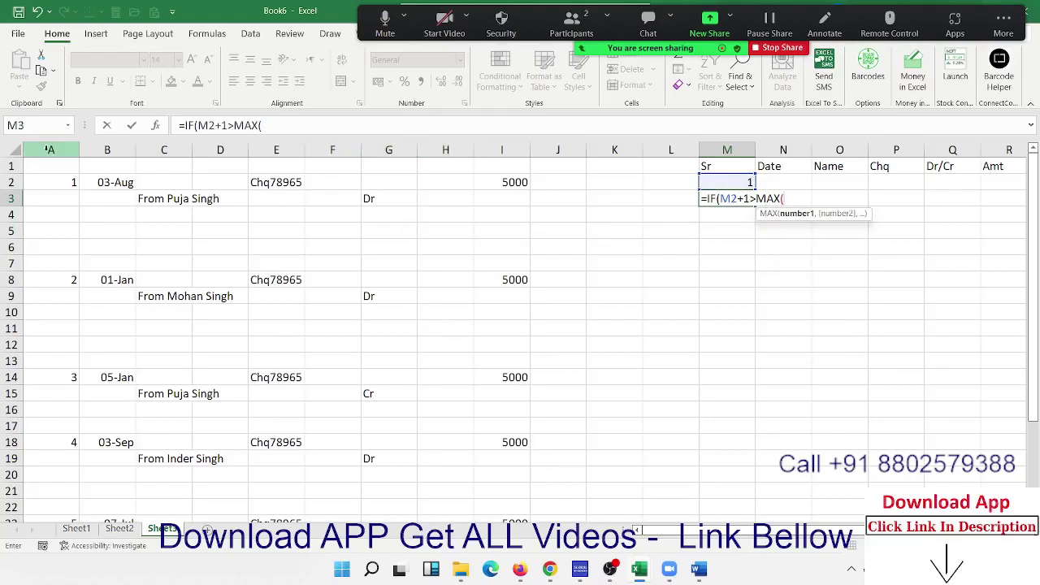
left_click(48, 150)
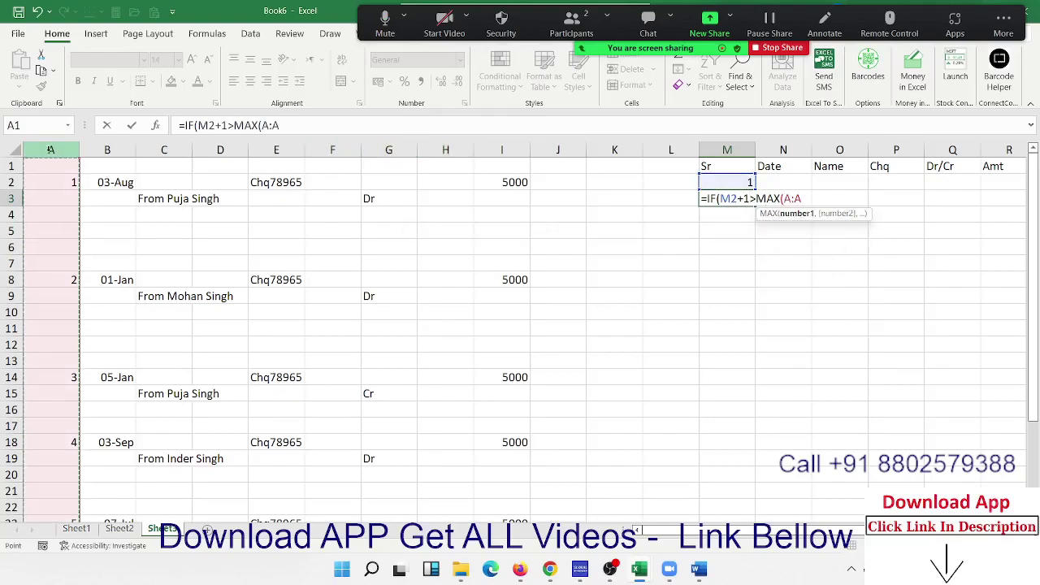
type("),\"\"")
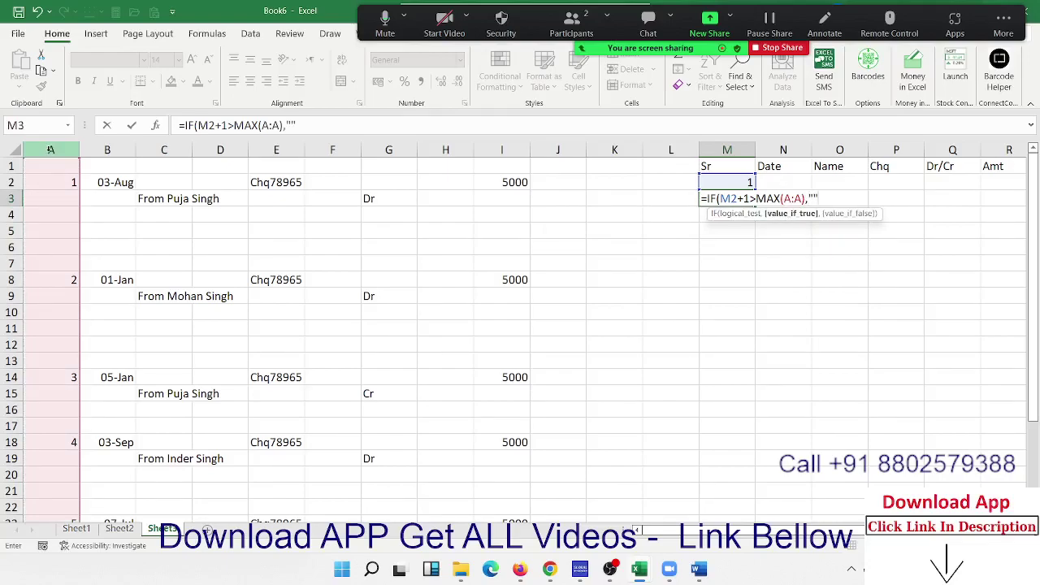
type(",")
key("Up")
type("+")
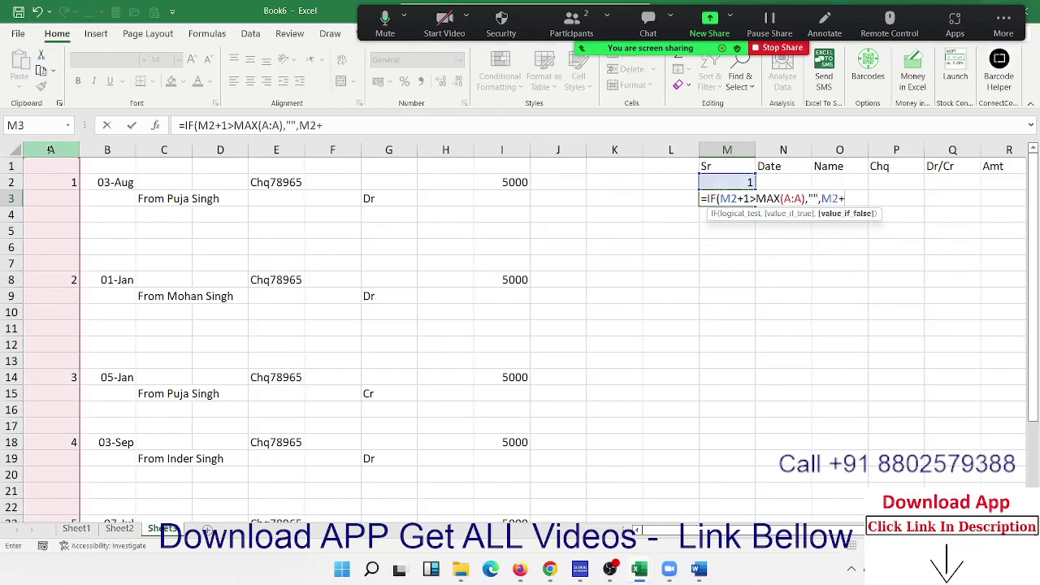
type("1")
key("Return")
key("Return")
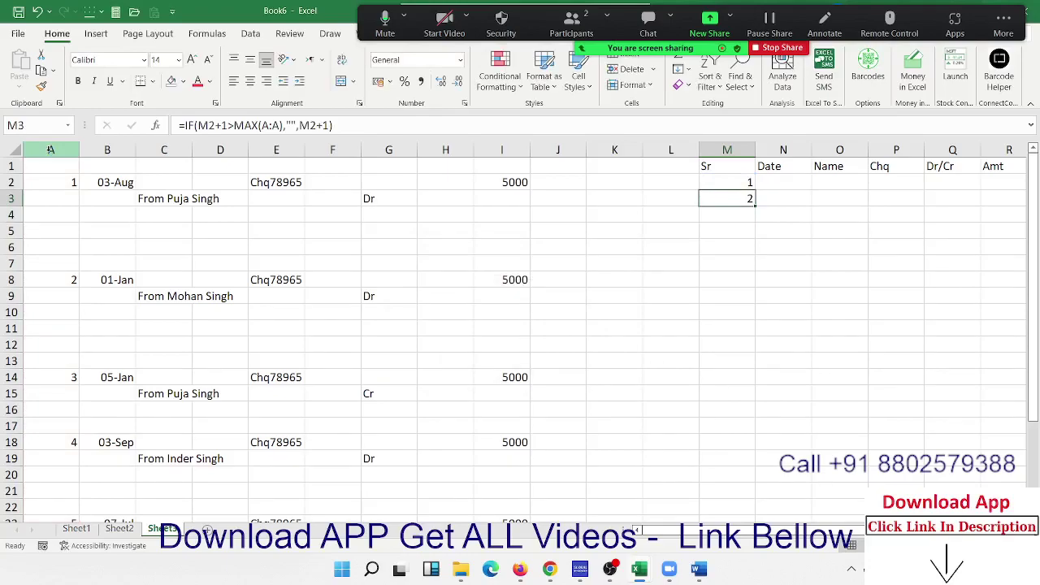
Step: Wrap the M3 formula in IFERROR(...,"")
key("F2")
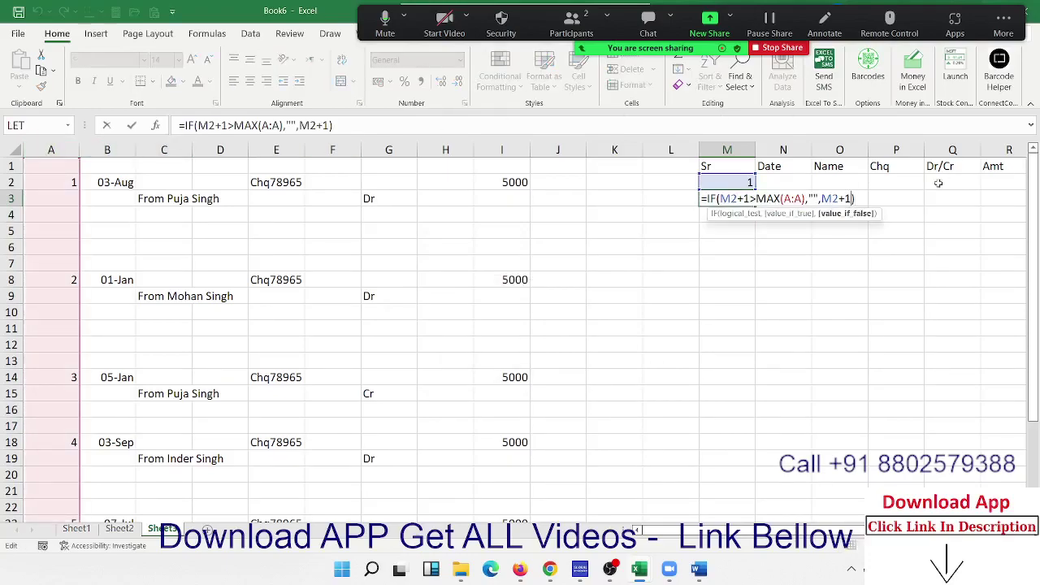
left_click(709, 199)
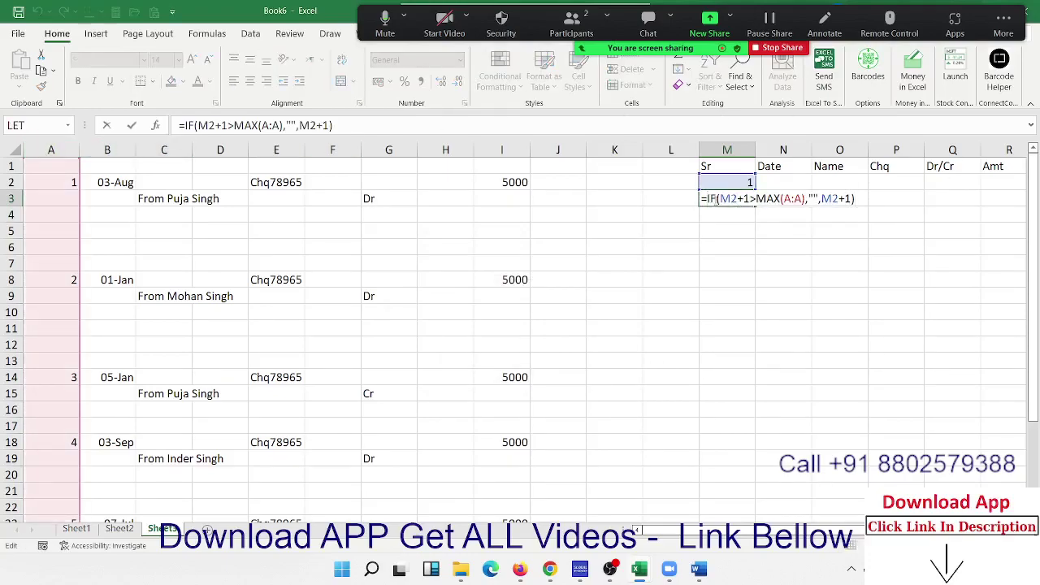
type("IFERROR(")
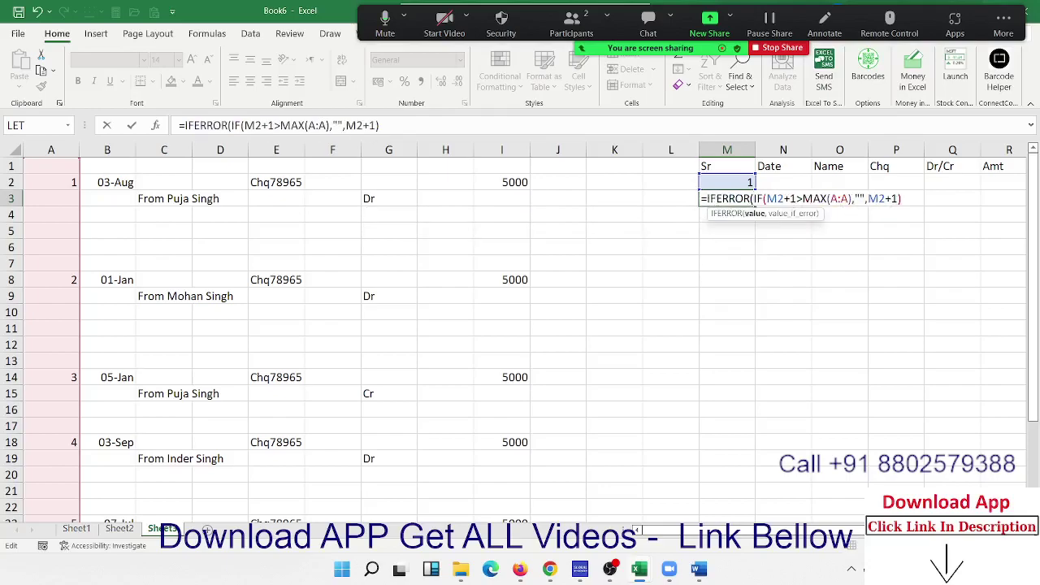
left_click(906, 199)
key("Right")
type(",\"\"")
type(")")
key("Return")
Step: Fill the Sr formula down from M3 to M13
key("Up")
key("shift+Down")
key("shift+Down")
key("shift+Down")
key("shift+Down")
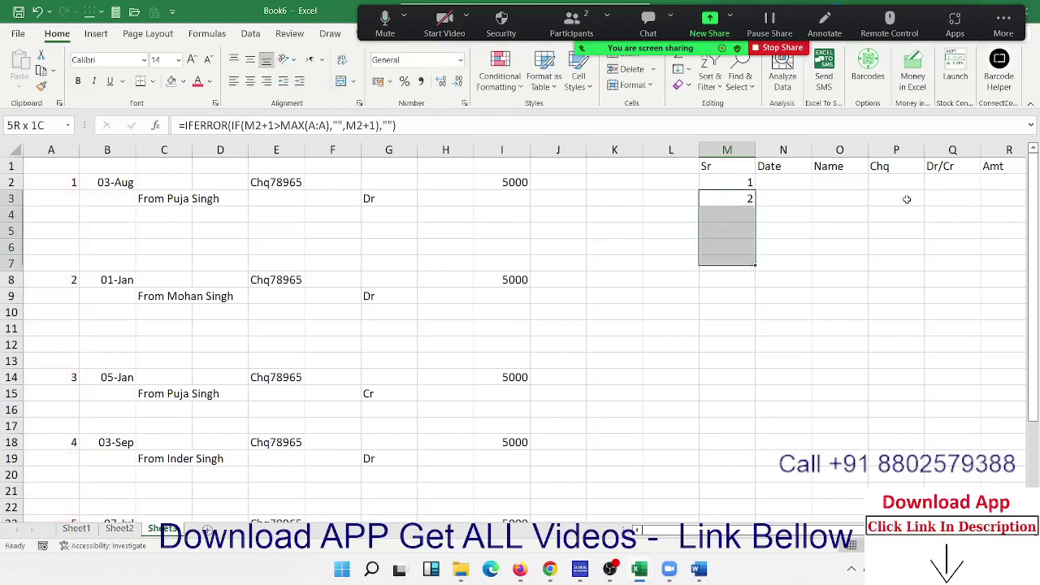
key("shift+Down")
key("shift+Down")
key("shift+Down")
key("shift+Down")
key("shift+Down")
key("shift+Down")
key("ctrl+d")
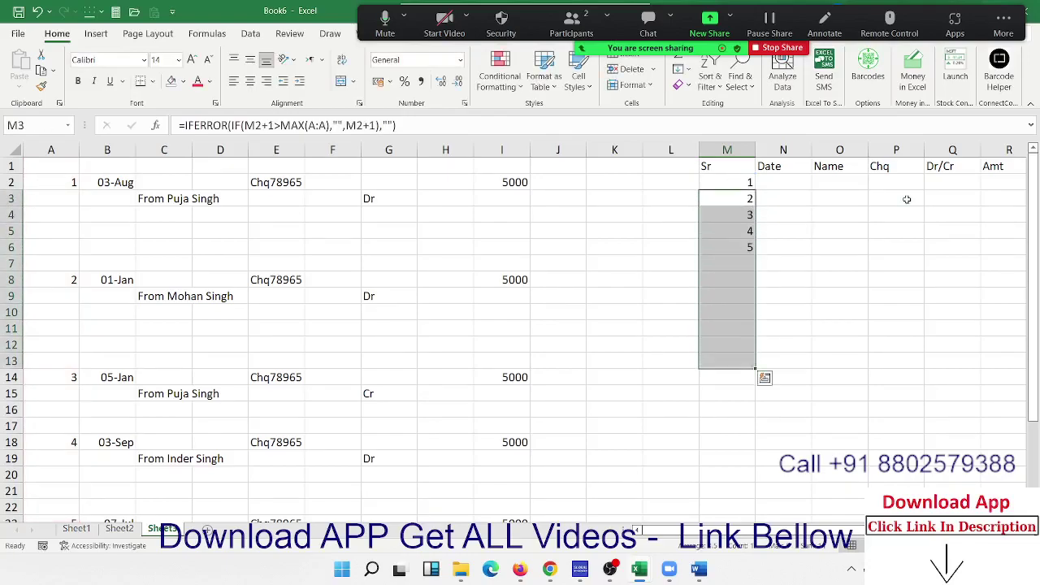
key("ctrl+Up")
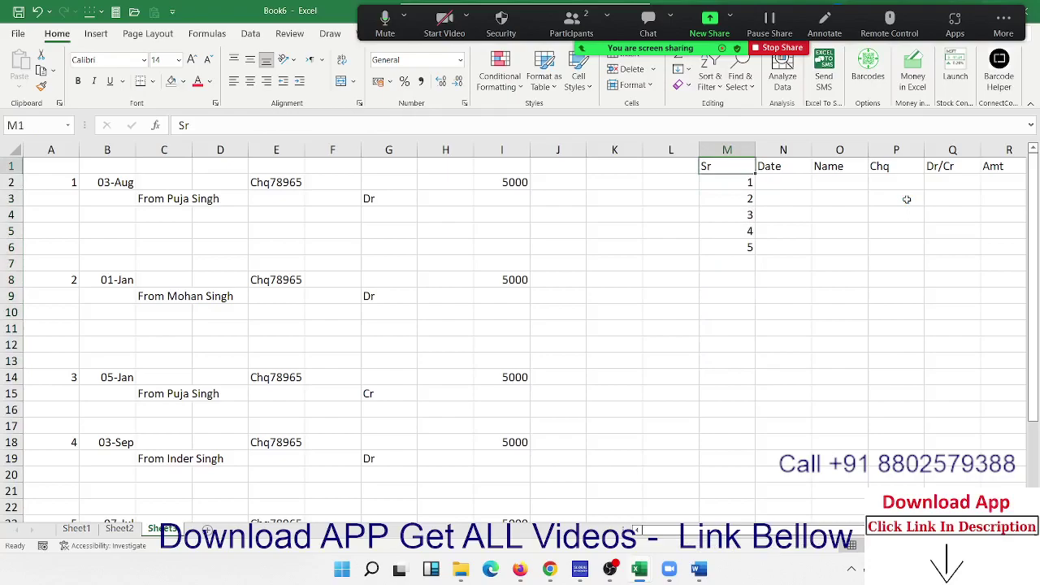
key("Right")
Step: Enter =VLOOKUP(M2,A:I,2,0) in N2 so it shows 03-Aug
key("Down")
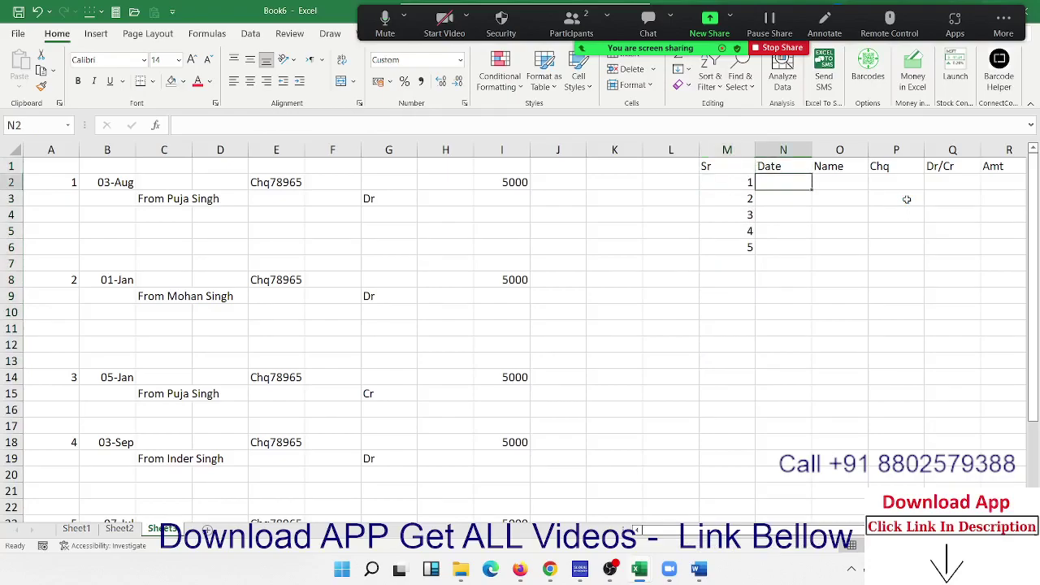
type("=vl")
key("Tab")
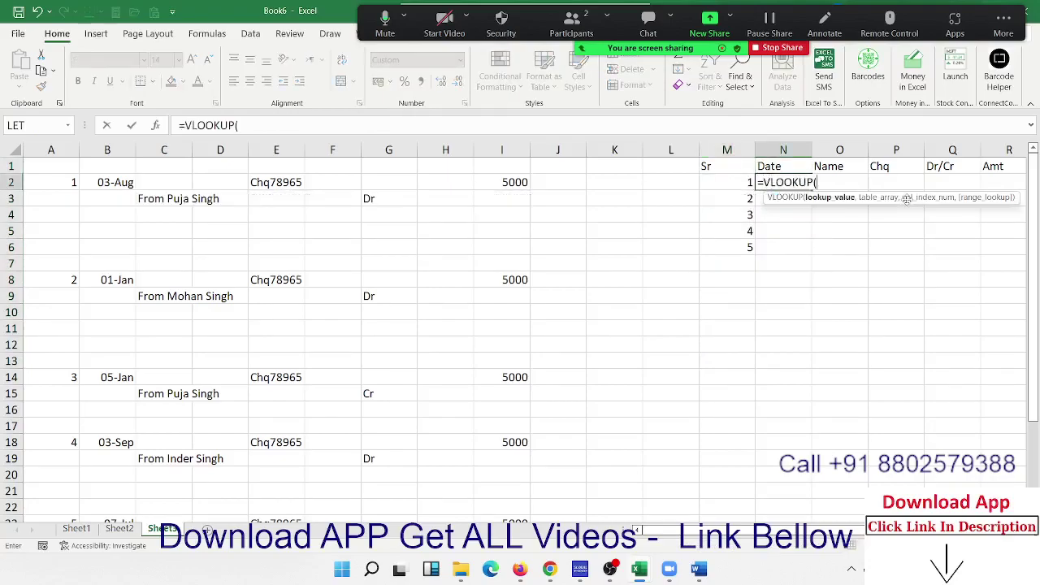
key("Left")
key("Left")
key("Right")
type(",")
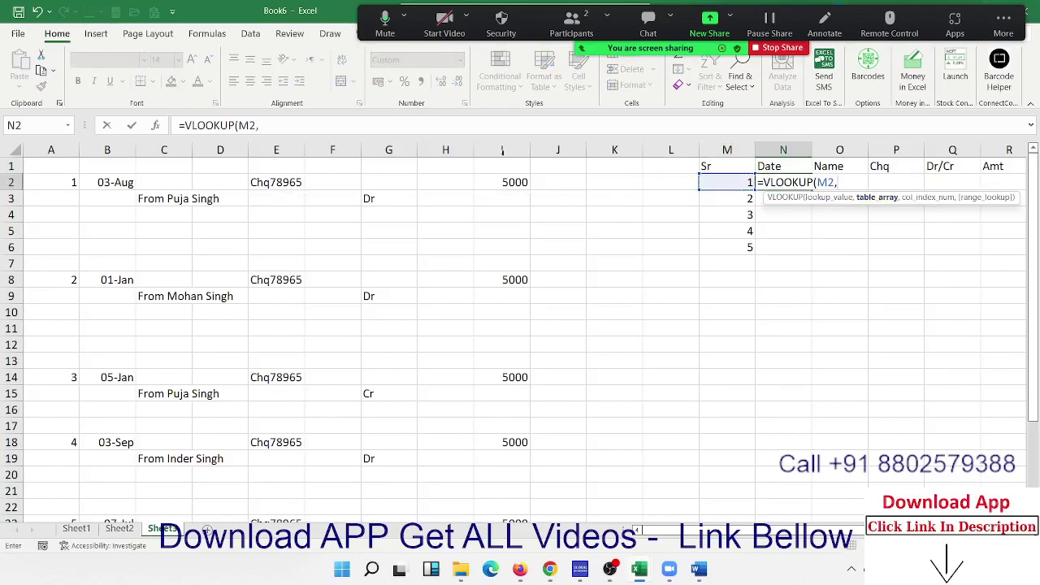
left_click_drag(51, 150, 481, 149)
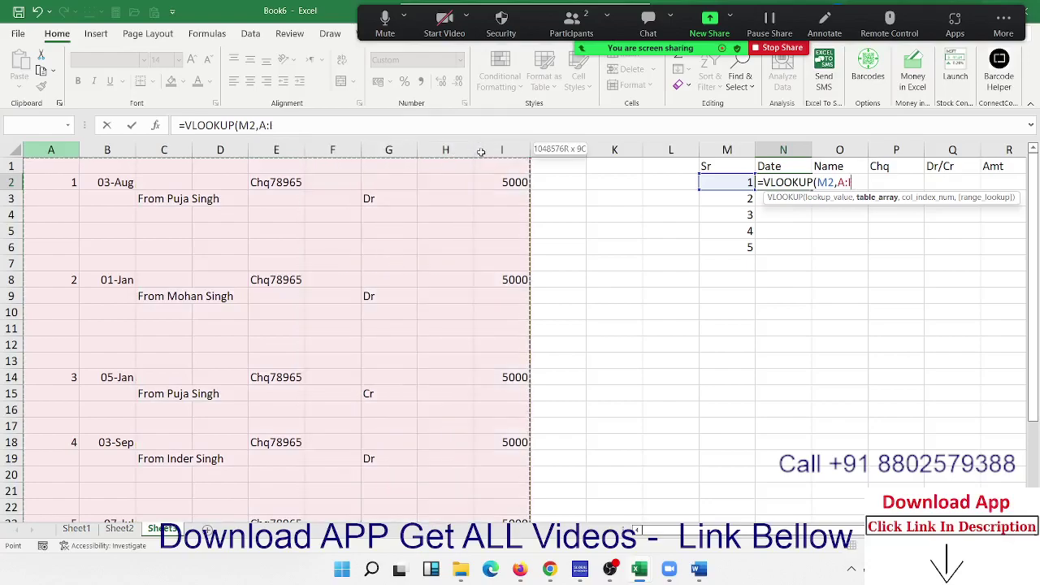
type(",")
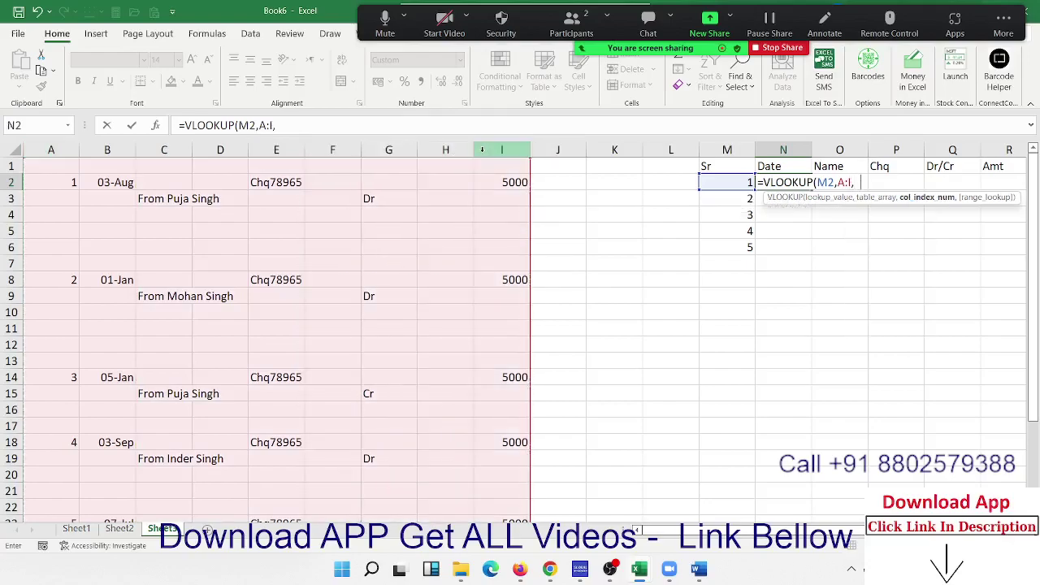
type("2,0")
key("Return")
key("Up")
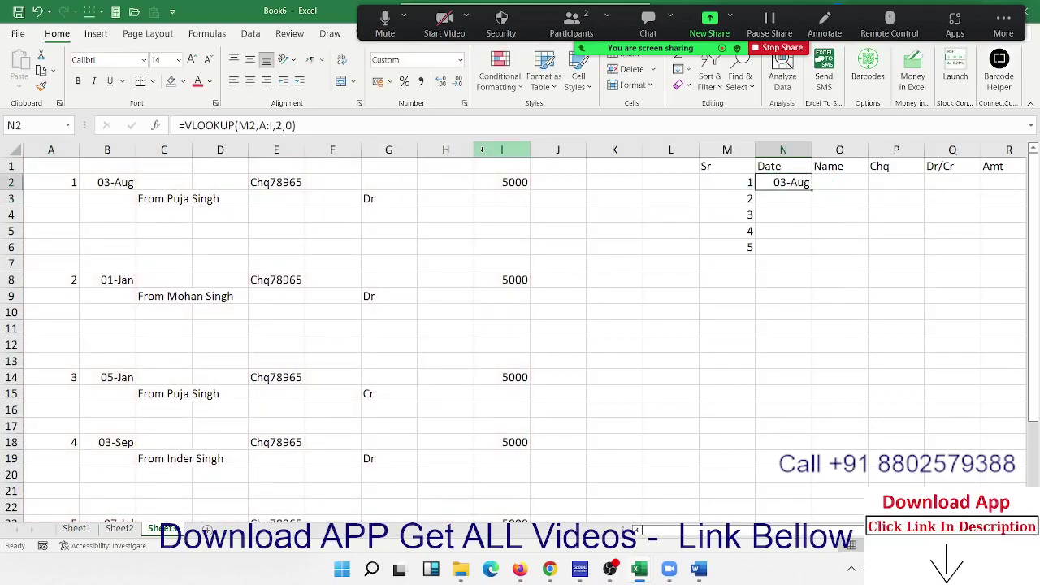
Step: Start a VLOOKUP for the Name cell O2, then abandon it
key("Right")
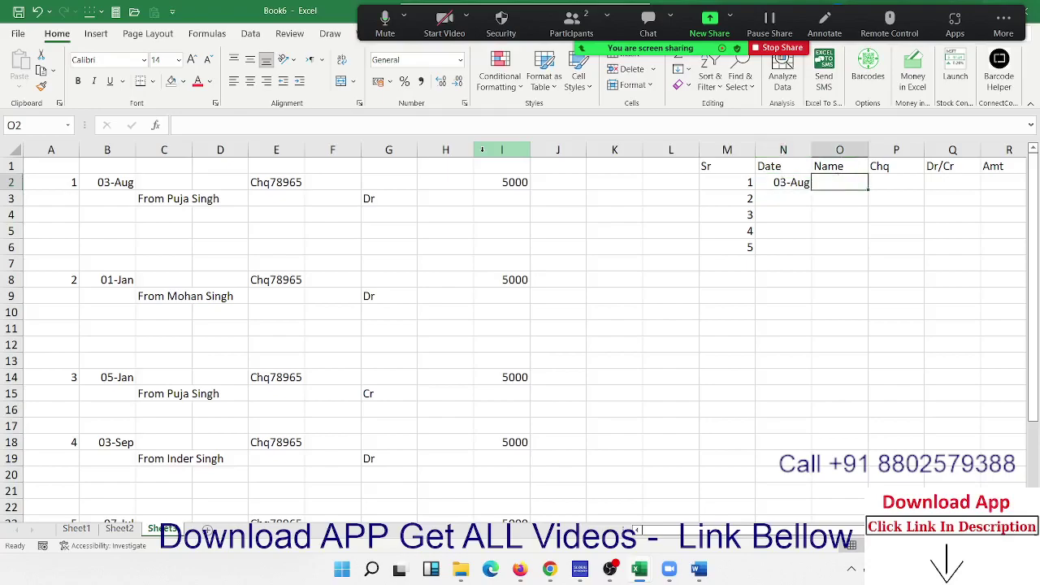
type("=vl")
key("Tab")
key("Left")
key("Left")
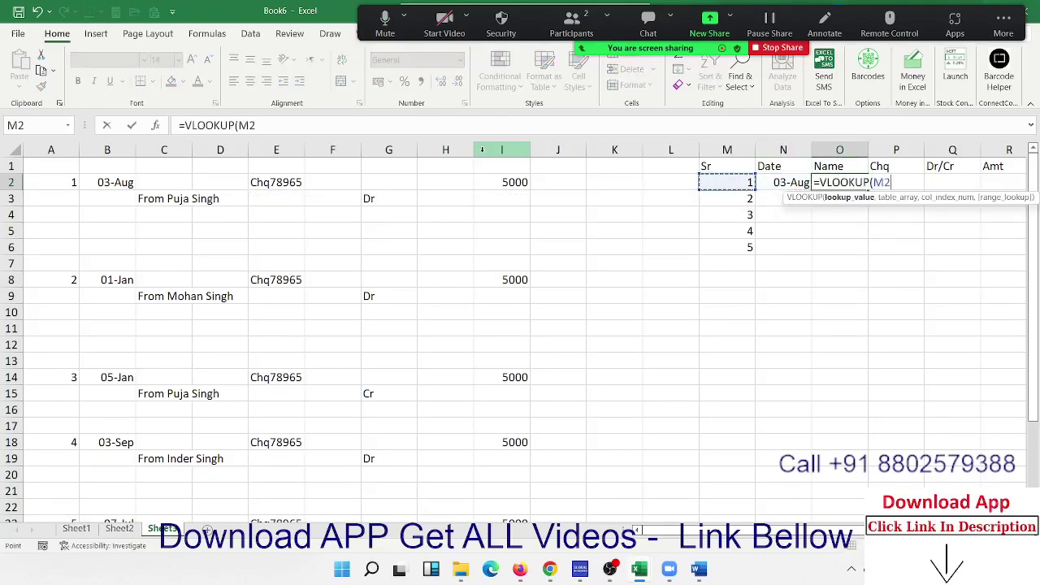
type(",")
key("Escape")
Step: Enter =VLOOKUP(M2,A:I,5,0) in the Chq cell P2
key("Right")
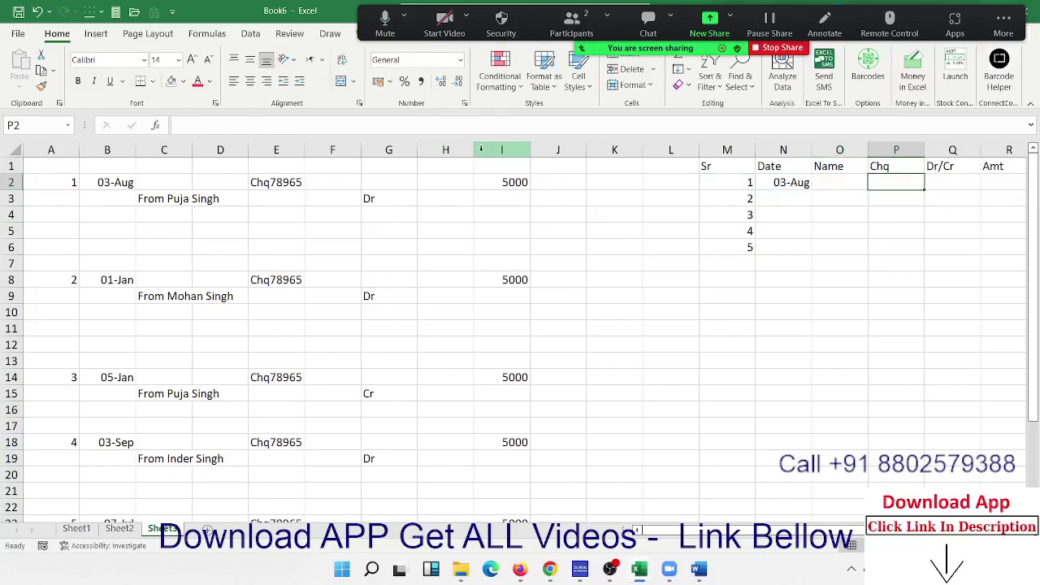
type("=vl")
key("Tab")
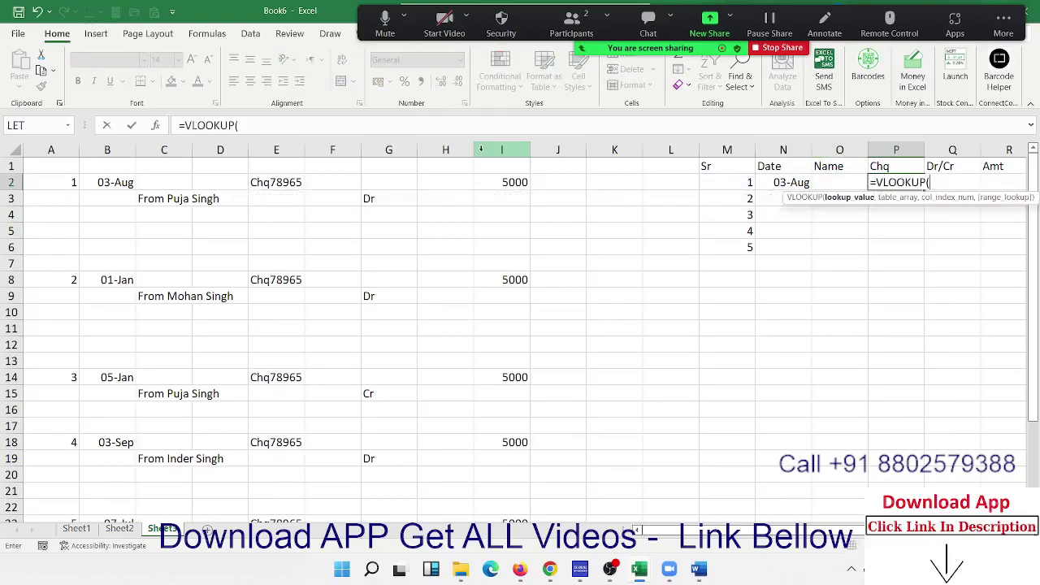
left_click(752, 187)
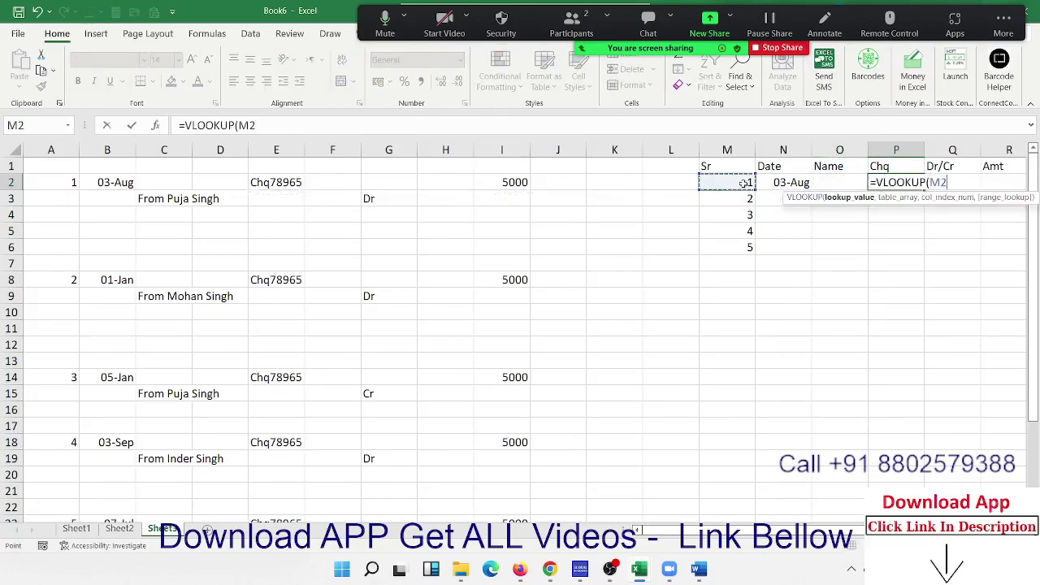
type(",")
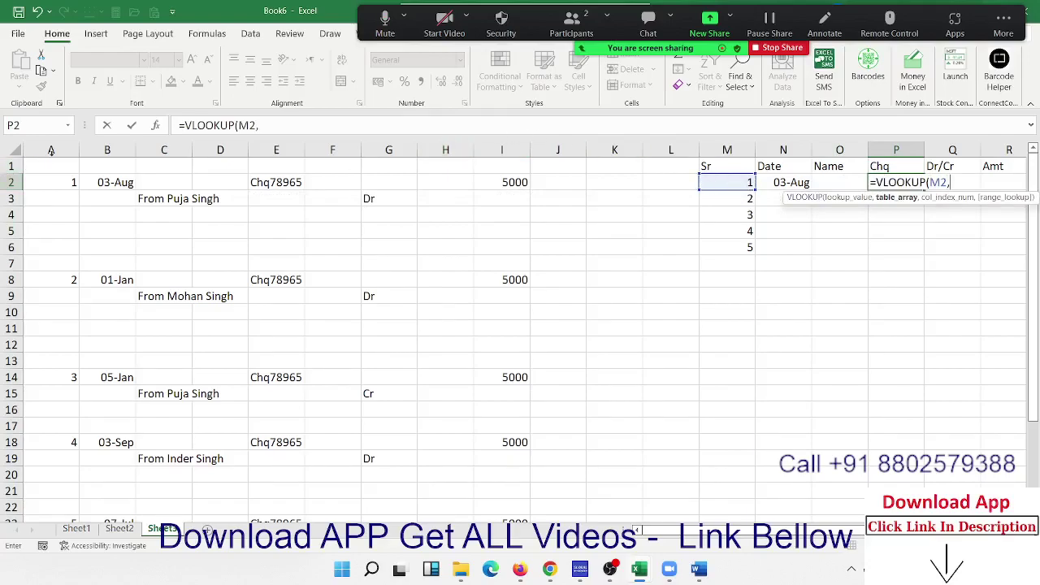
mouse_move(50, 151)
left_mouse_down()
mouse_move(480, 172)
mouse_move(327, 171)
left_mouse_up()
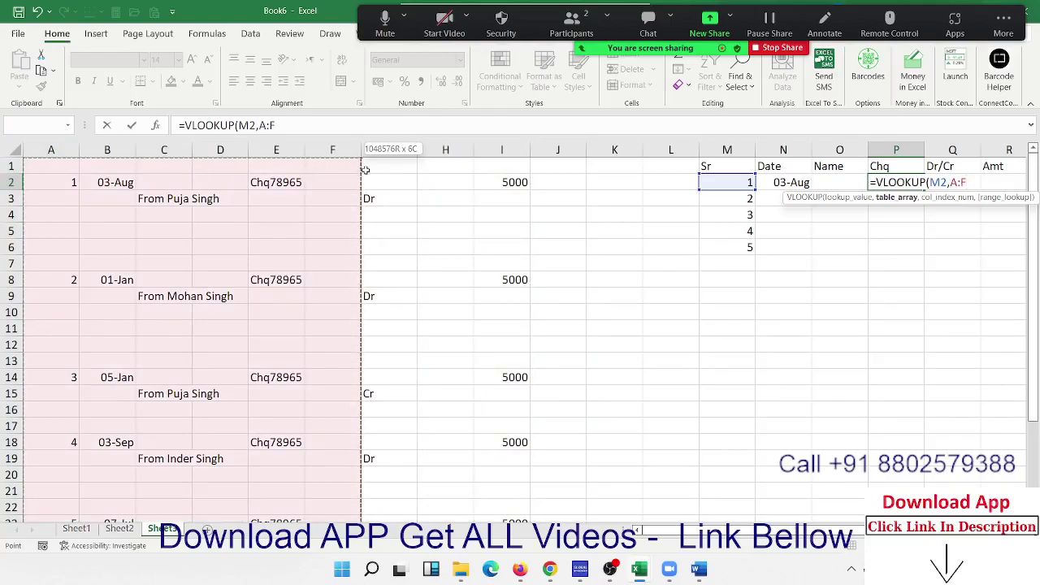
left_click_drag(365, 169, 510, 143)
type(",")
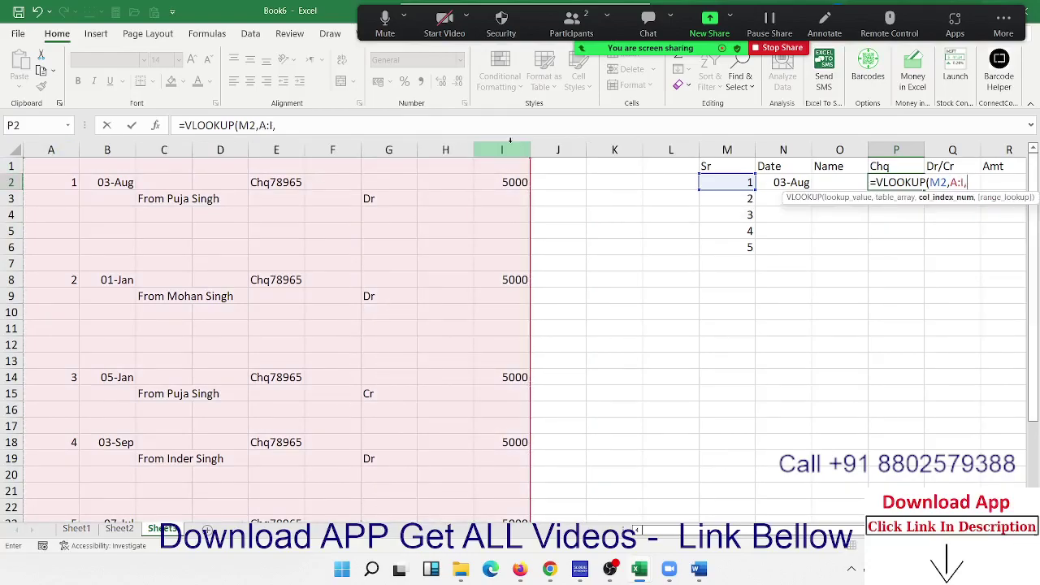
type("5,0")
key("ctrl+Return")
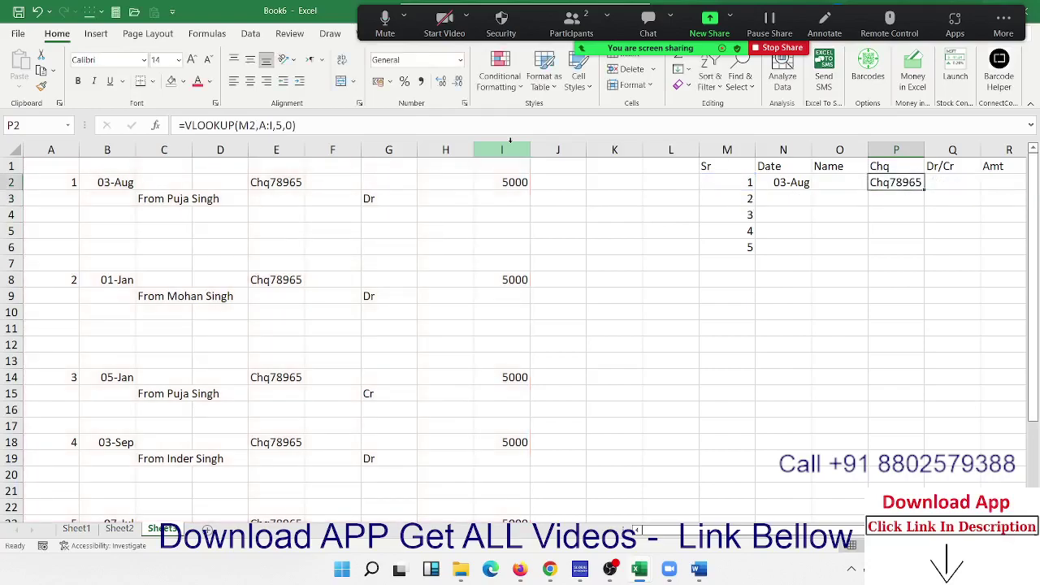
Step: Wrap the lookup in SUBSTITUTE(...,"Chq","") so P2 shows 78965, then copy the VLOOKUP part
left_click(183, 125)
type("su")
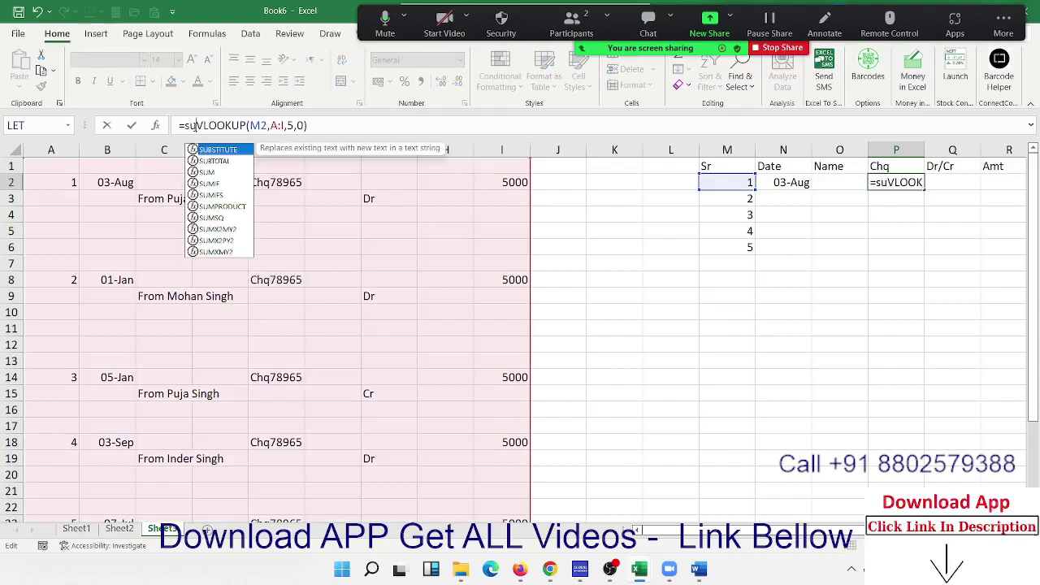
key("Tab")
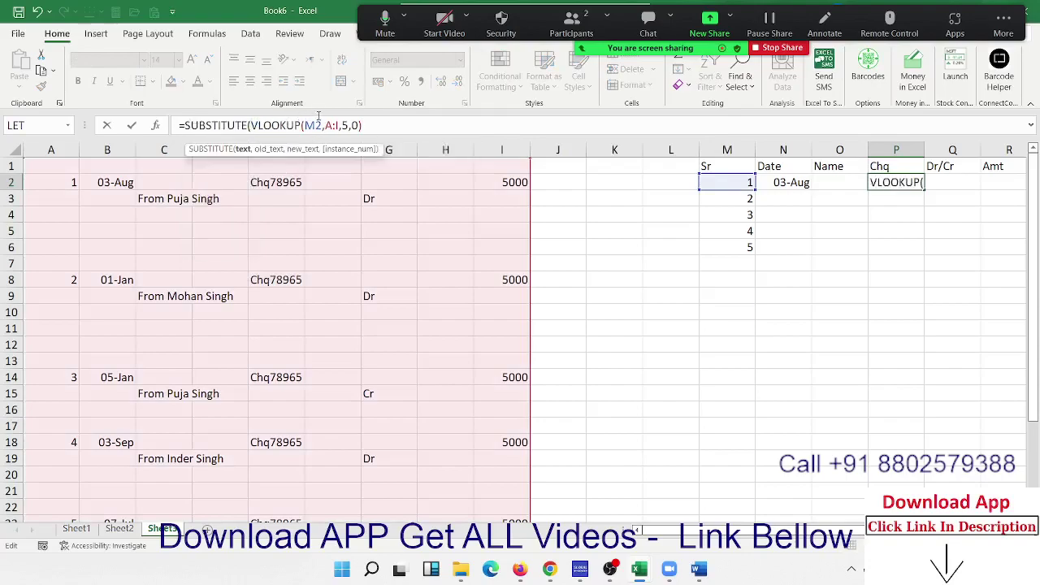
left_click(415, 127)
type(",\"Ch")
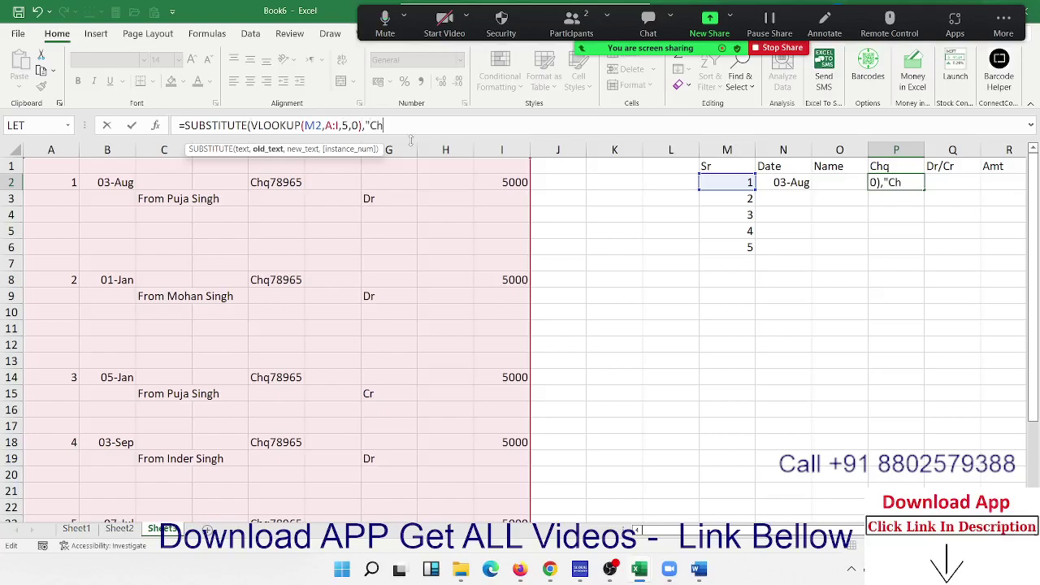
type("q\",\"")
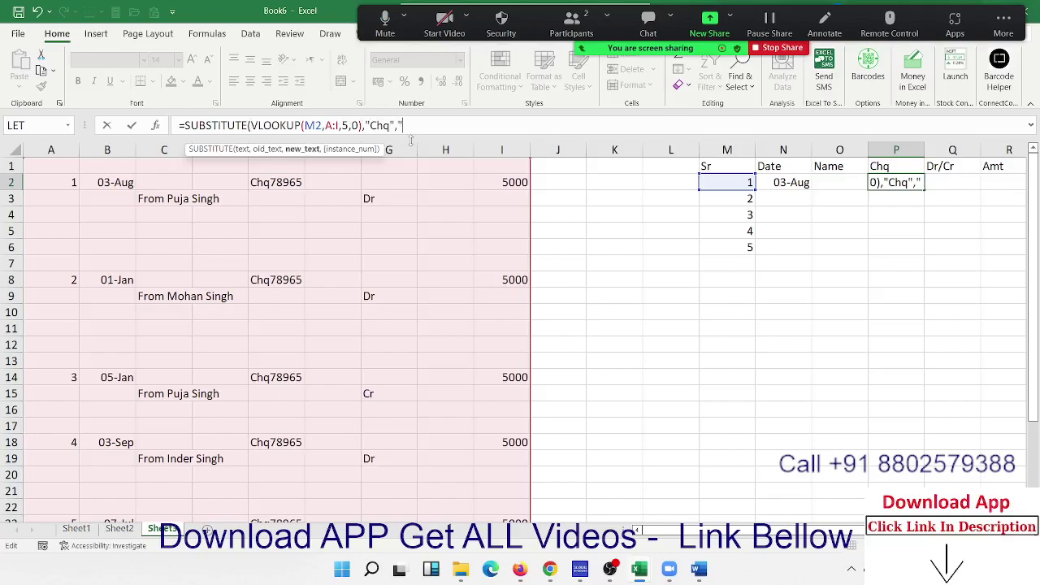
type("\"")
key("ctrl+Return")
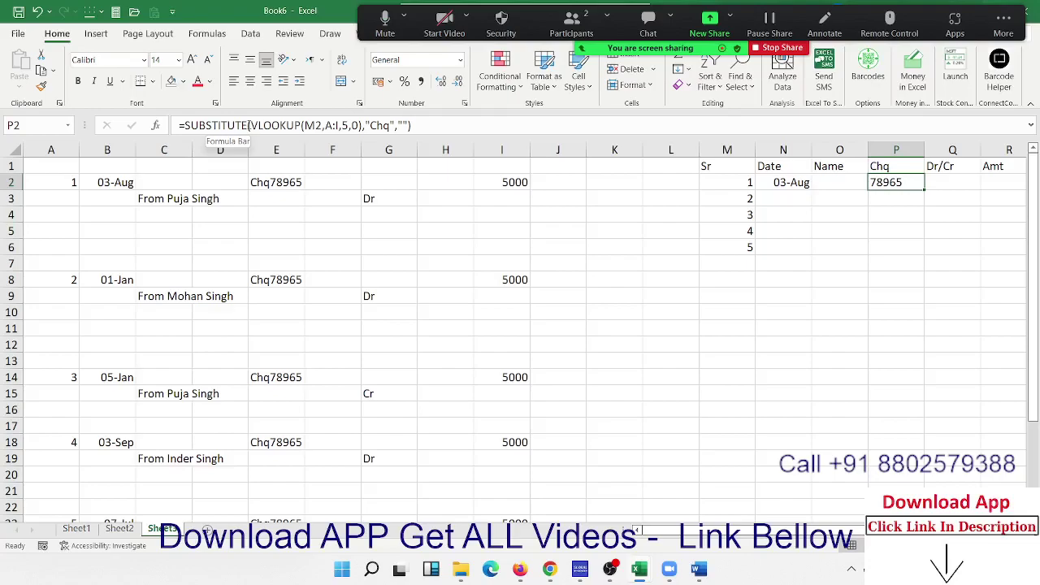
left_click_drag(248, 125, 362, 125)
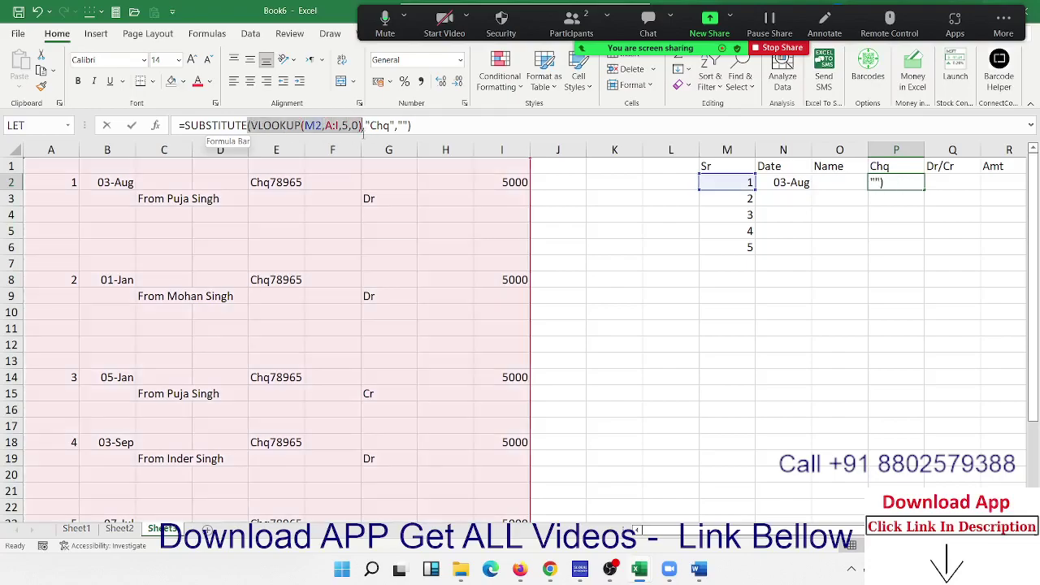
key("Return")
Step: Paste the lookup into R2 with column index 9, accepting the correction, to show 5000
left_click(996, 185)
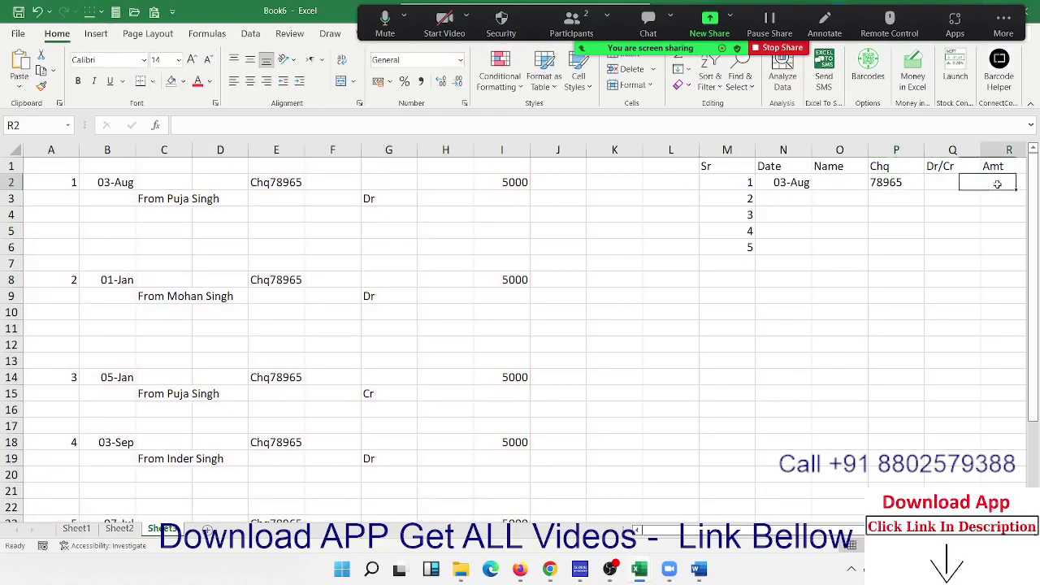
type("=")
key("ctrl+v")
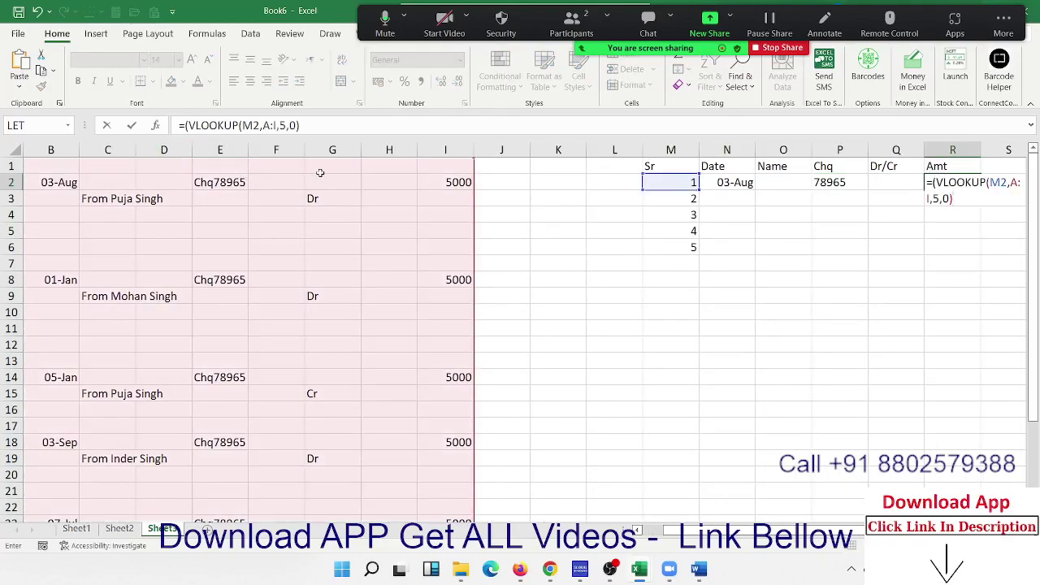
left_click(934, 199)
key("BackSpace")
type("9")
key("Return")
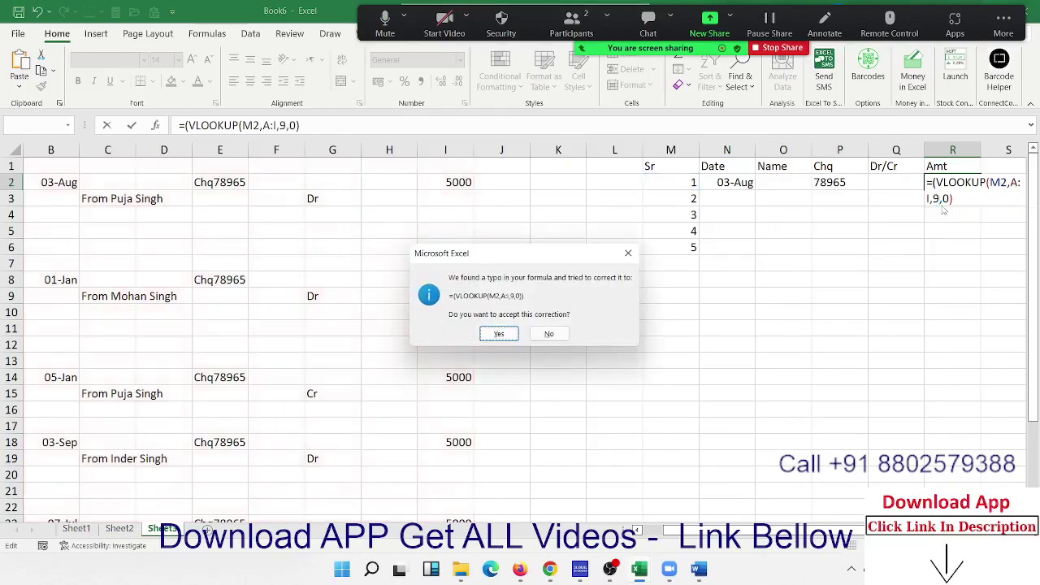
key("Return")
key("Up")
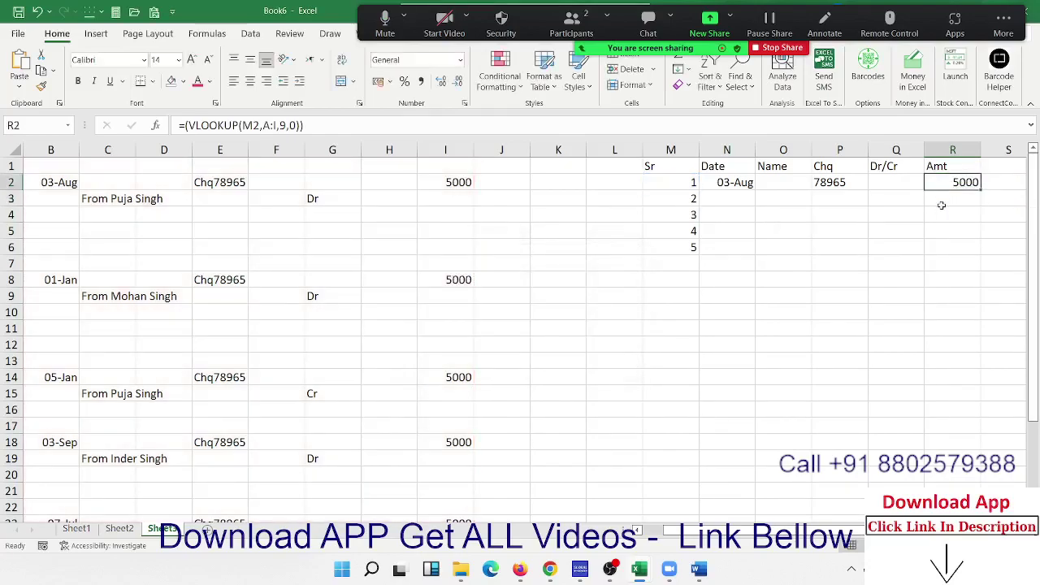
key("Left")
key("Left")
key("Left")
key("Left")
key("Left")
key("Left")
key("Left")
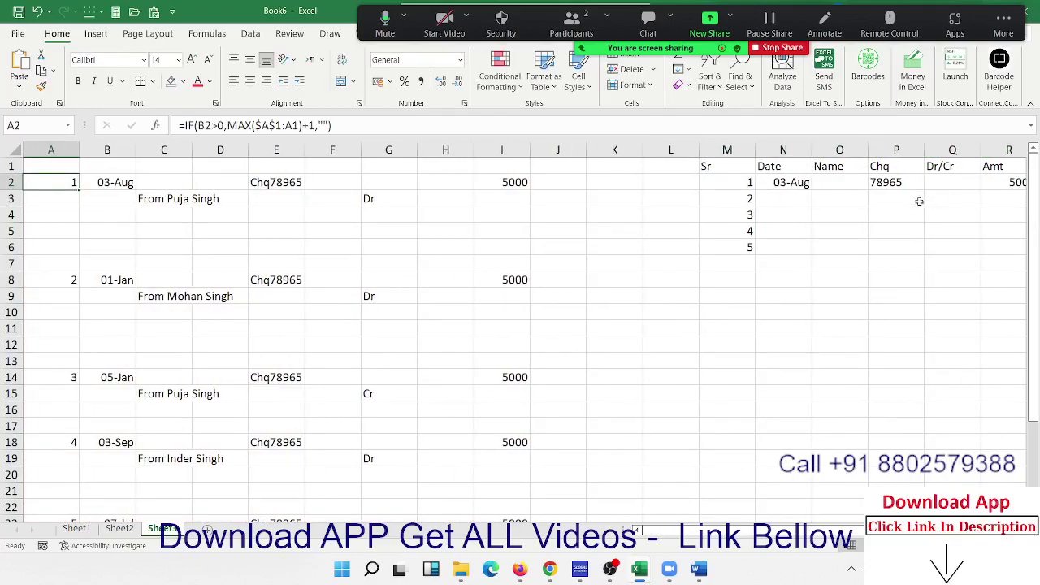
left_click(851, 189)
Step: Enter =MATCH(M2,A:A,0) in O2, returning row 2 for entry 1
type("=m")
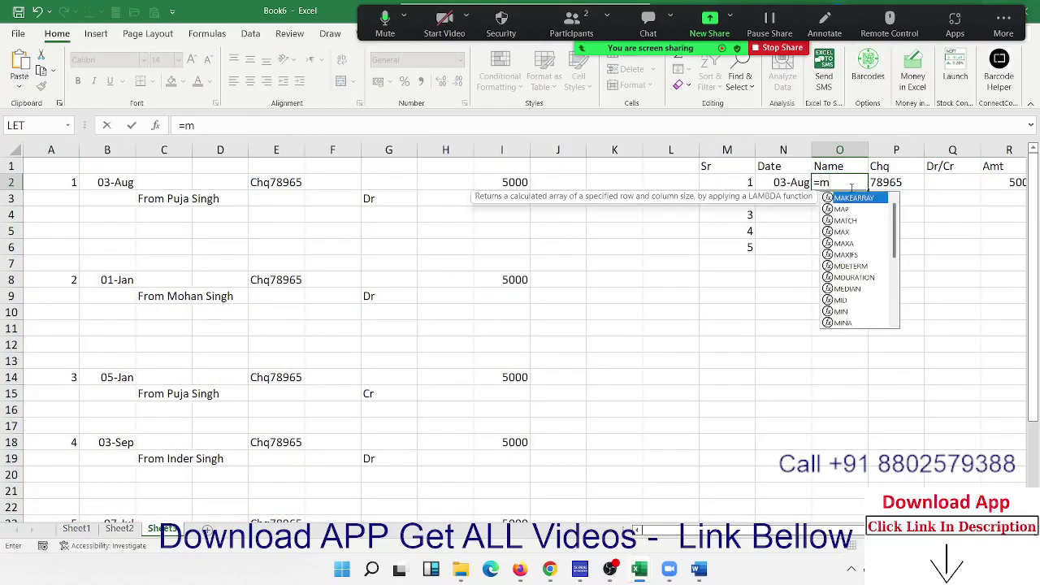
type("at")
key("Tab")
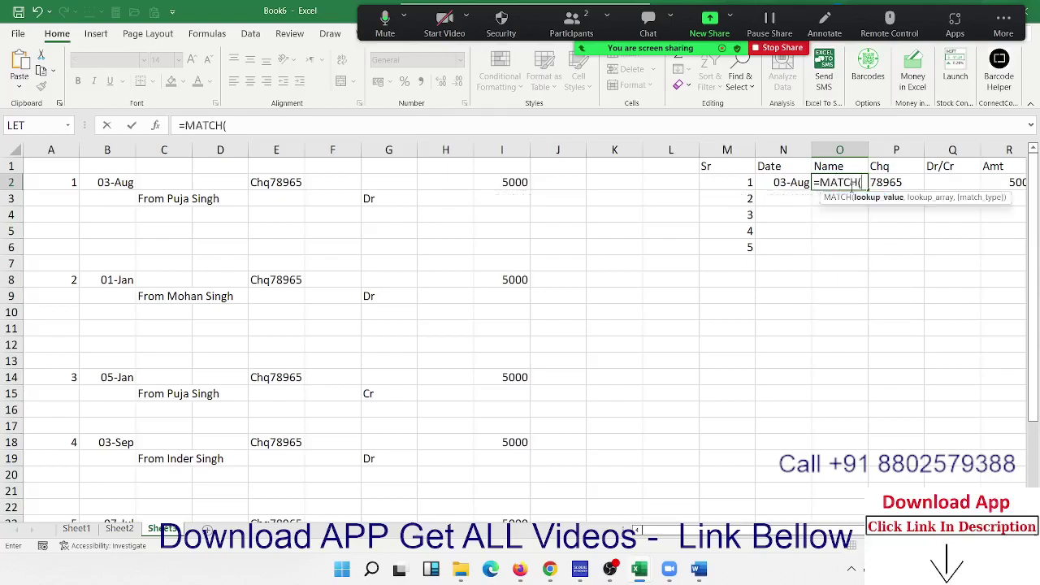
key("Left")
key("Left")
type(",")
key("Left")
key("Left")
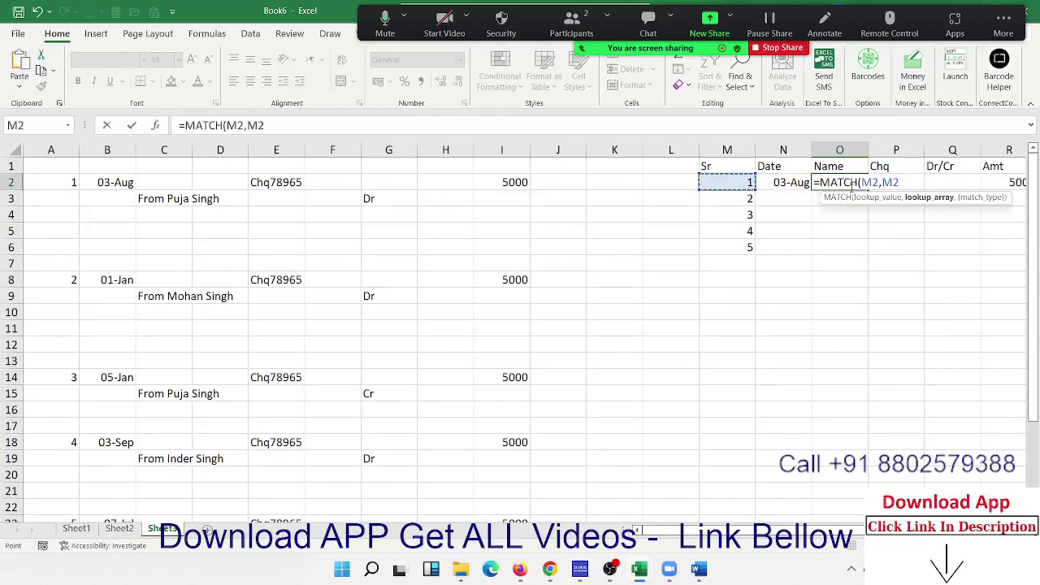
key("ctrl+Left")
key("Home")
key("ctrl+space")
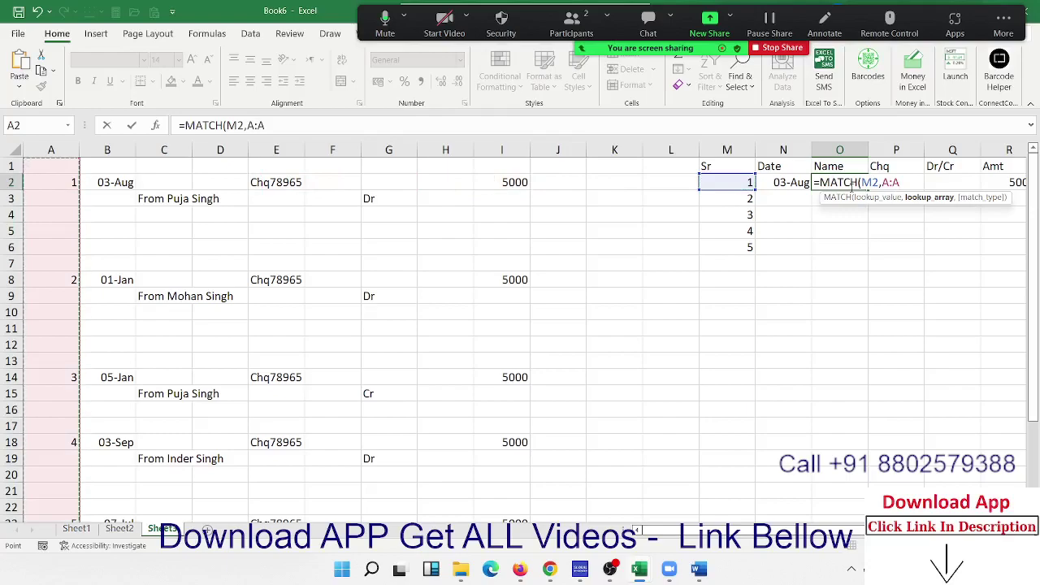
type(",0")
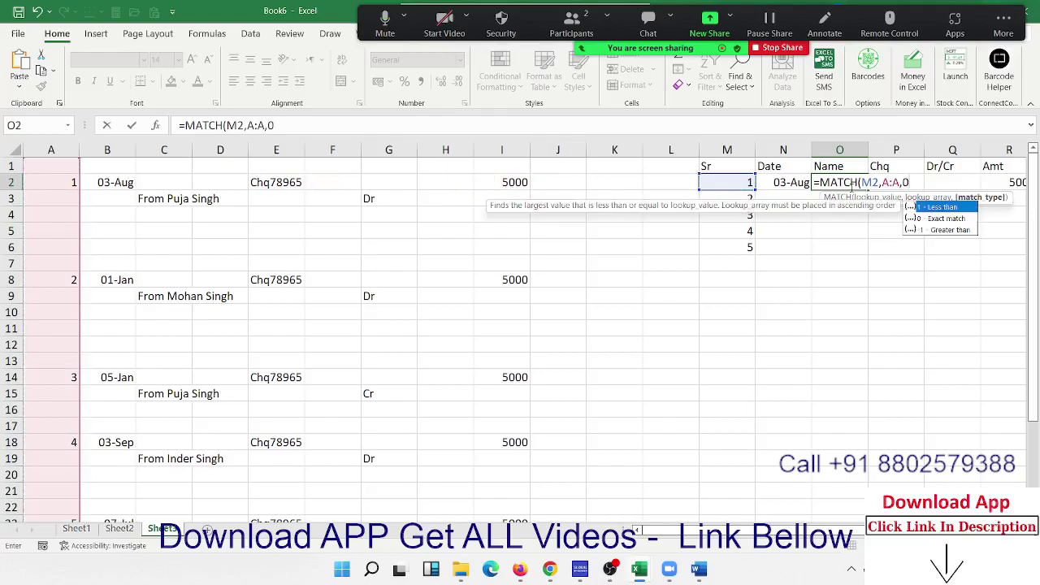
key("Return")
left_click(849, 186)
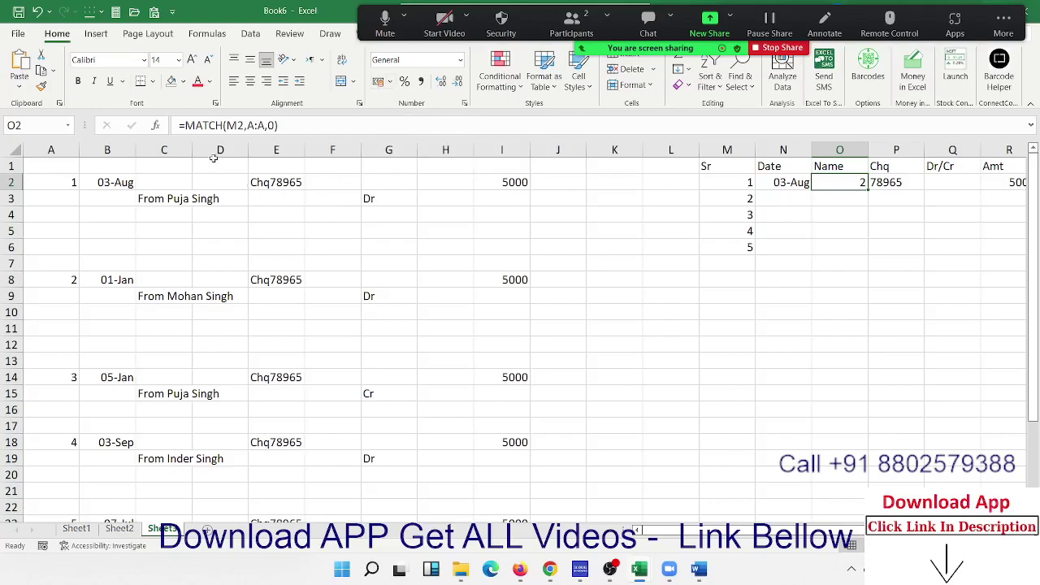
left_click(827, 199)
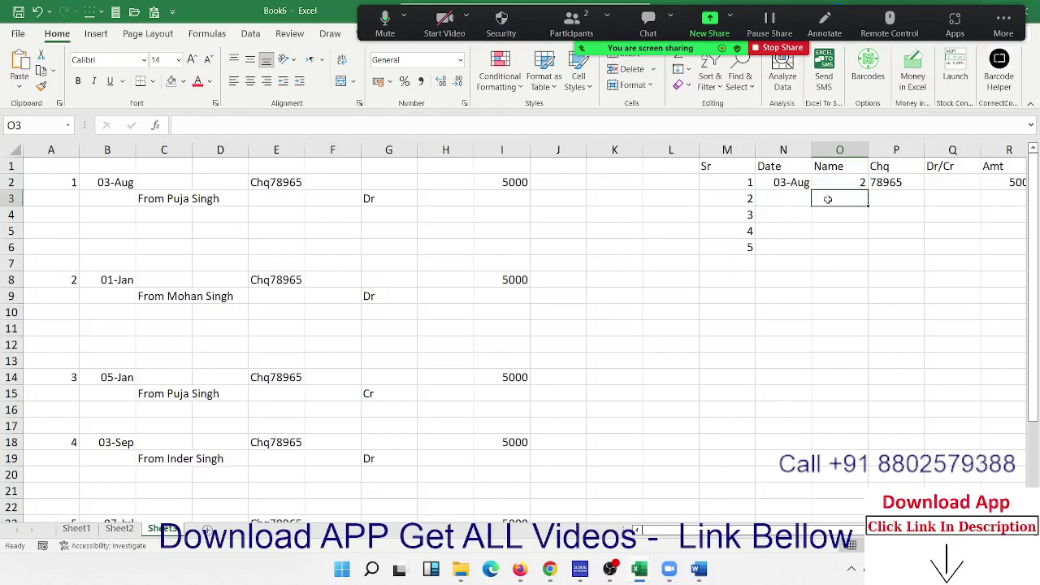
Step: Enter =OFFSET(A1,O2,3) in O3
type("=off")
key("Tab")
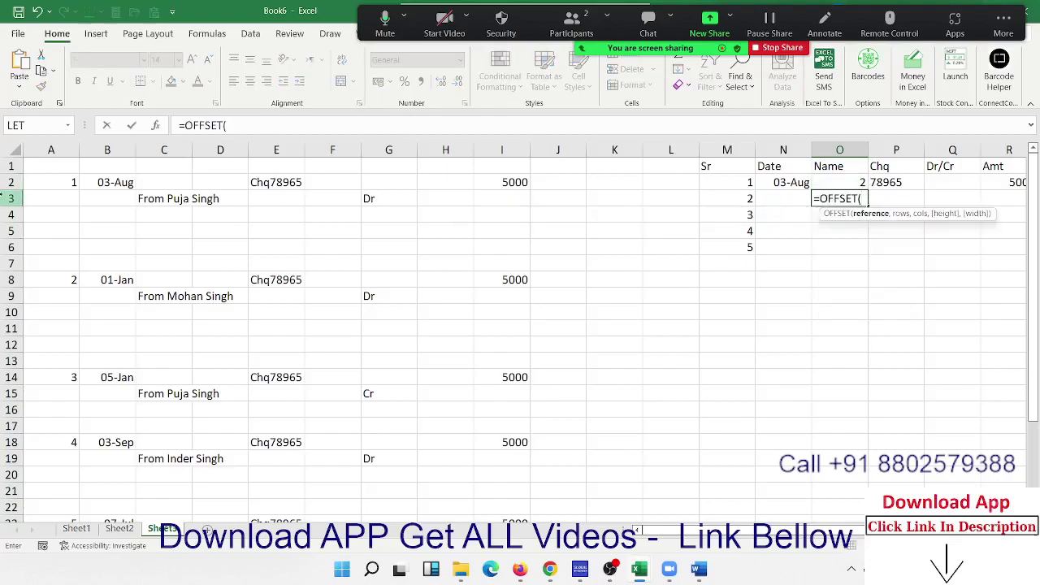
left_click(58, 163)
type(",")
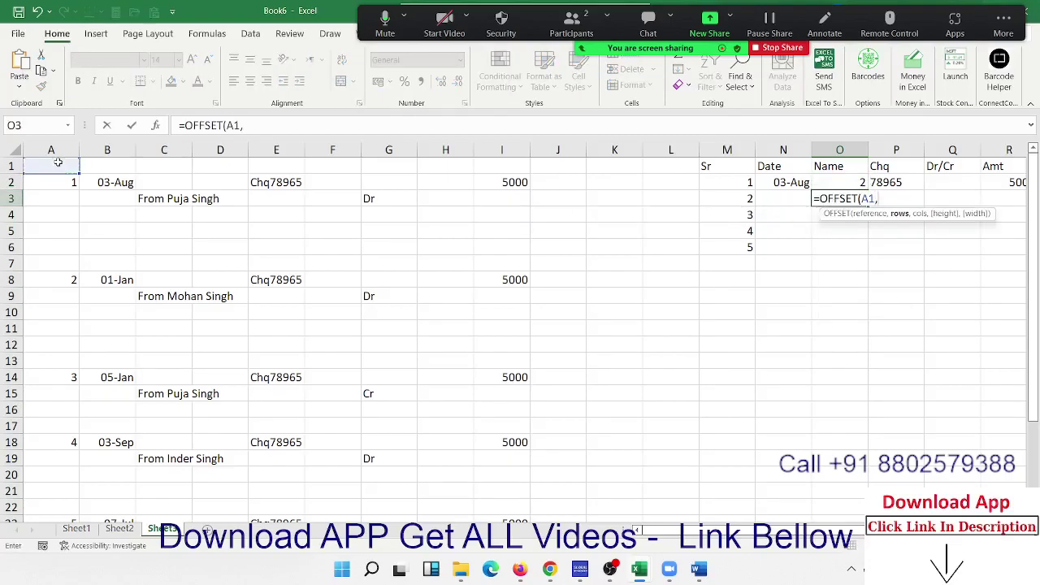
left_click(856, 182)
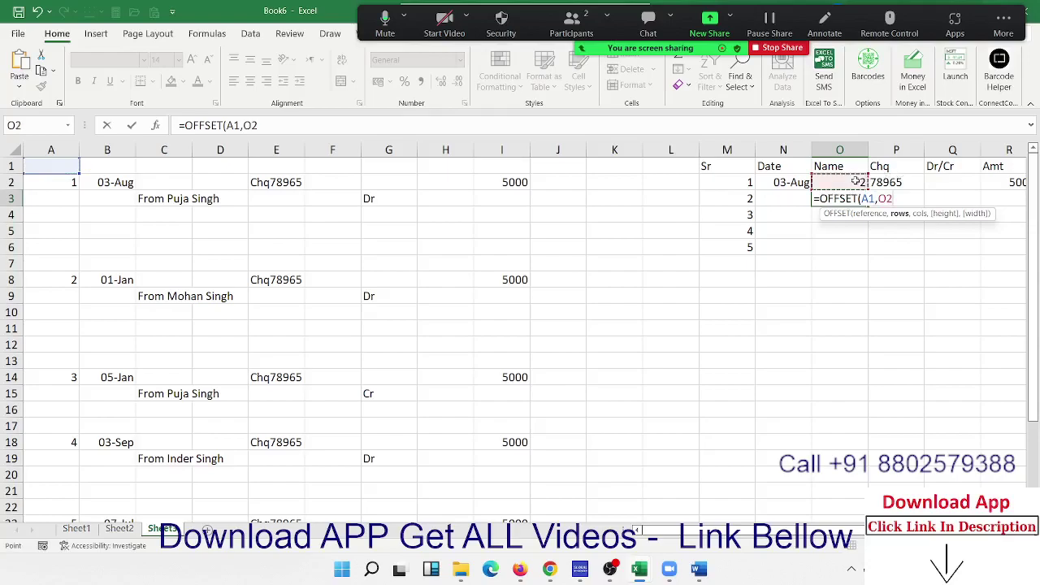
type(",")
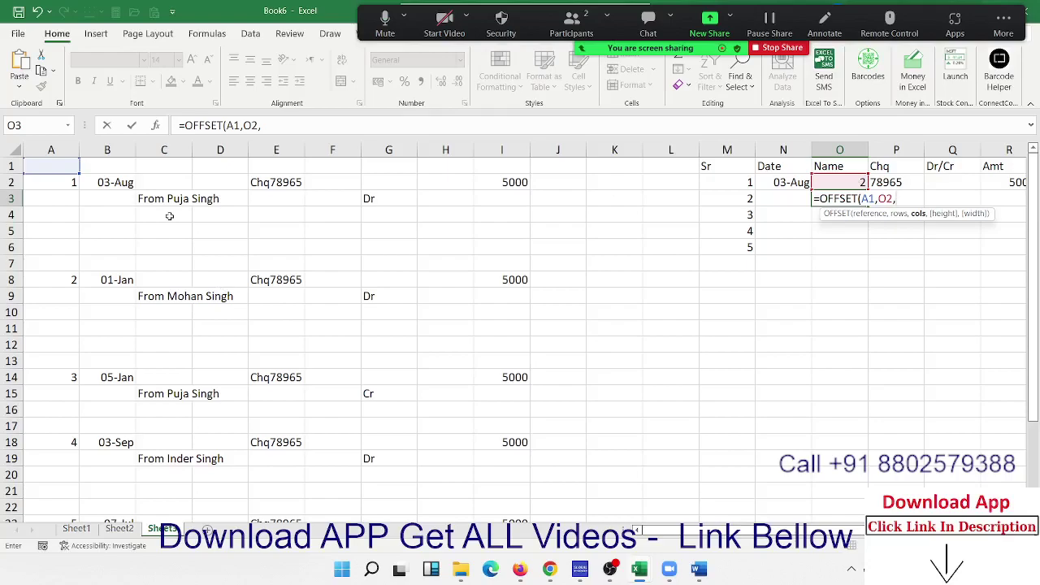
type("3")
key("Return")
key("Up")
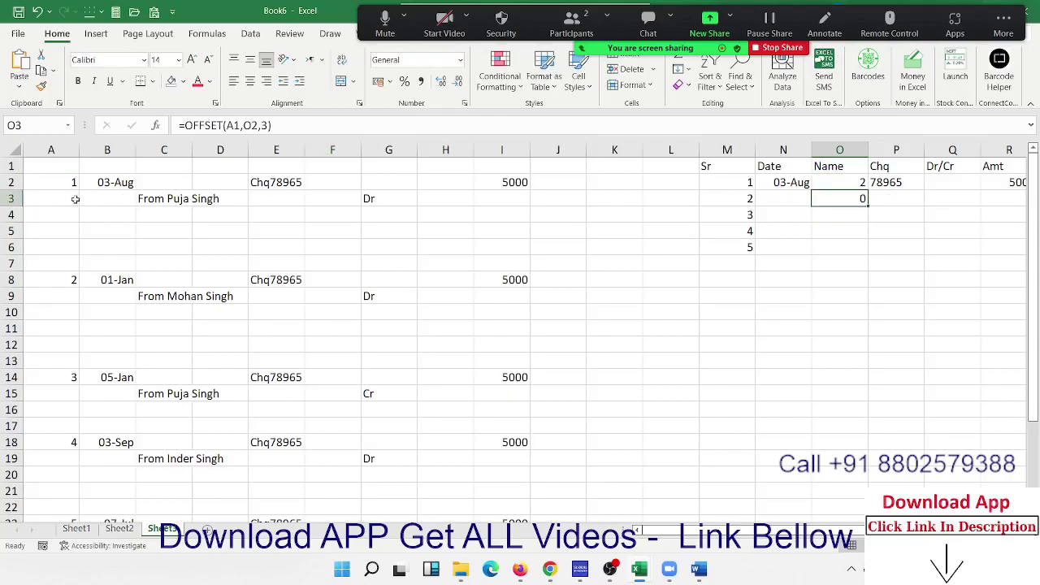
Step: Change the OFFSET column offset to 2 so O3 shows entry 1's payer narration
left_click(268, 125)
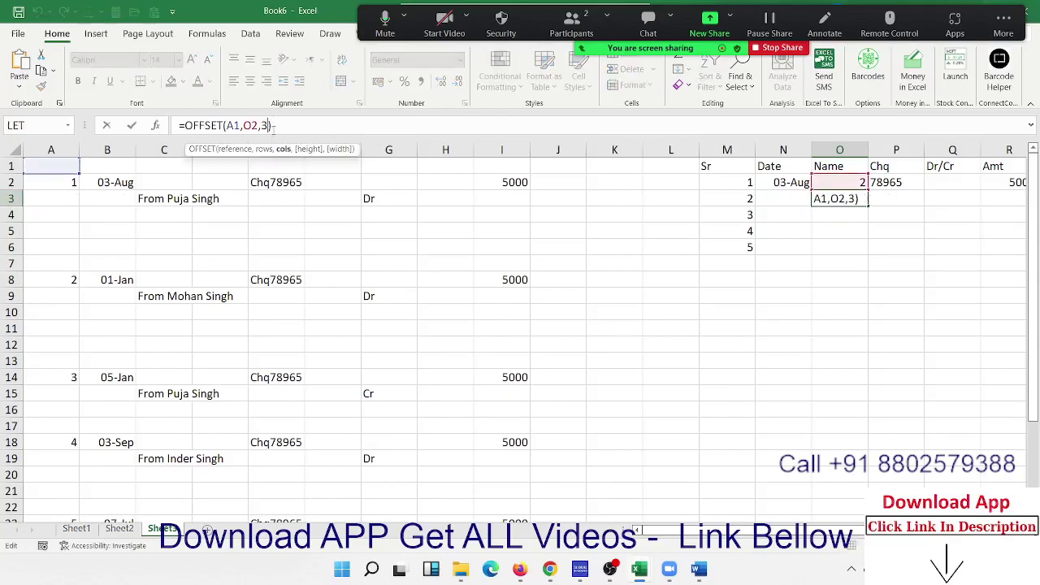
key("BackSpace")
type("2")
key("Return")
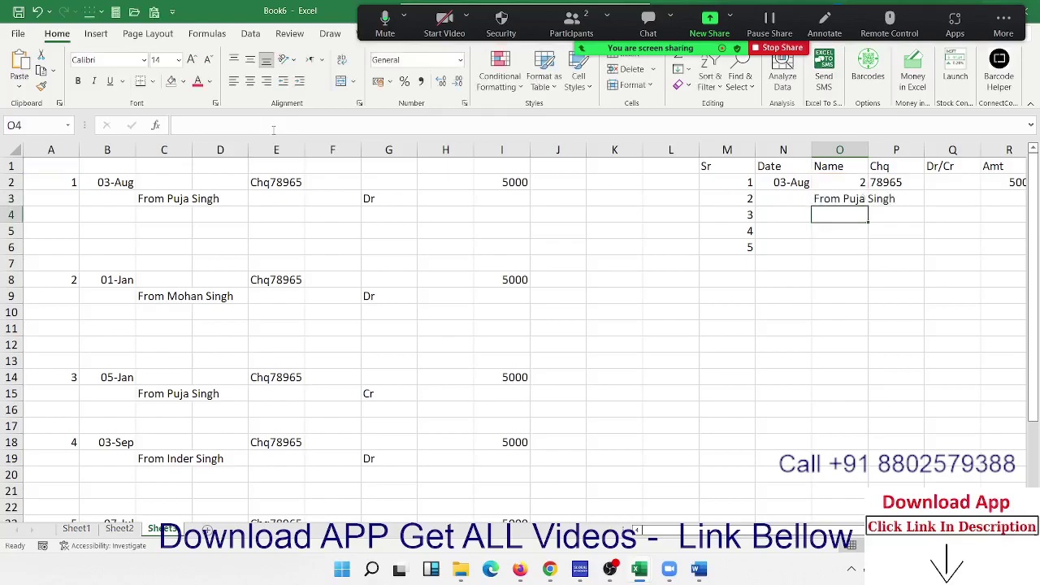
key("Up")
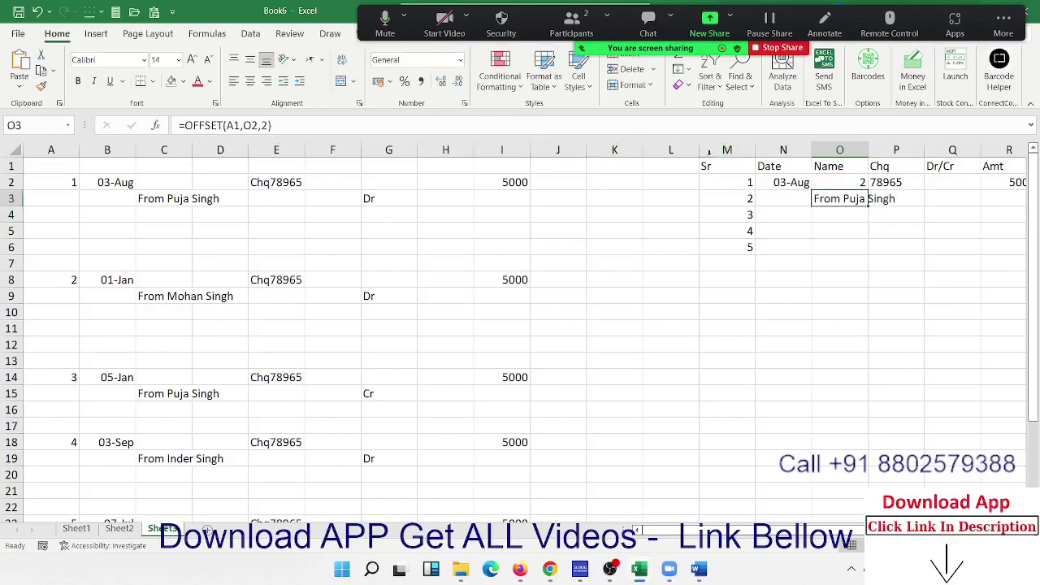
Step: Replace O2 in the O3 formula with the MATCH formula, locking $A$1 and $A:$A
left_click(836, 182)
double_click(837, 182)
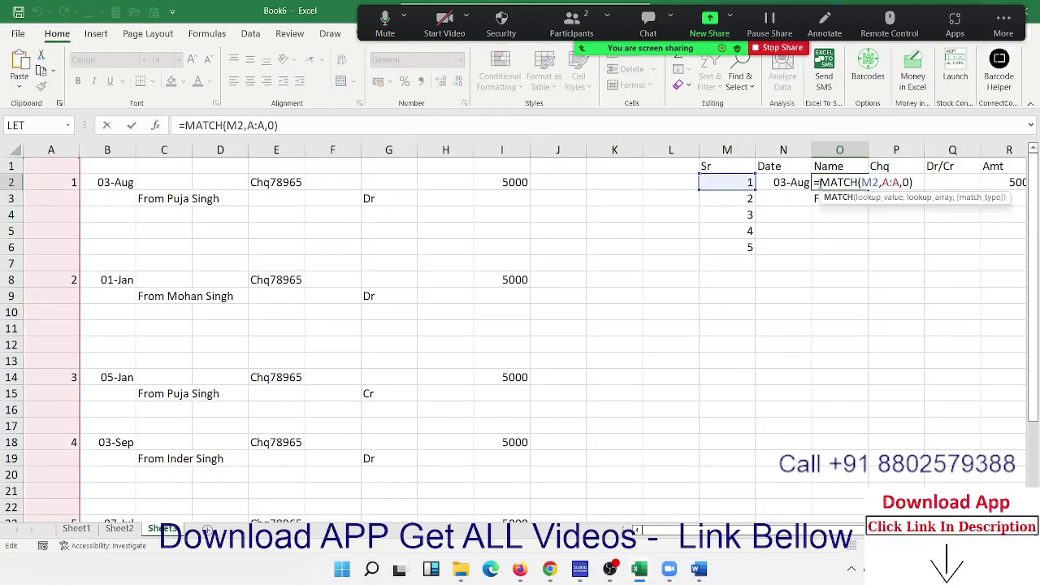
key("Escape")
double_click(837, 198)
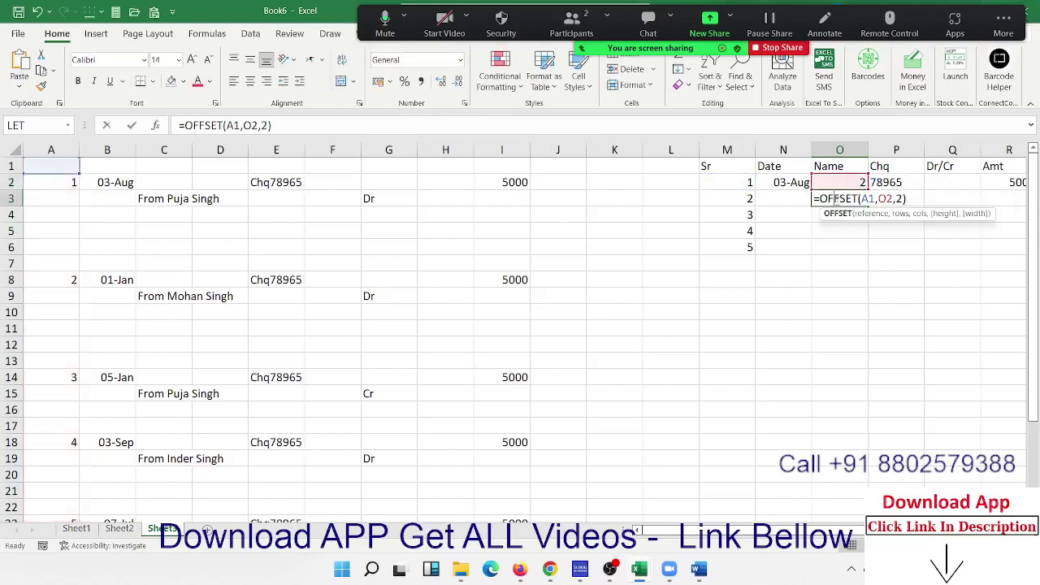
double_click(883, 199)
type("MATCH(M2,A:A,0)")
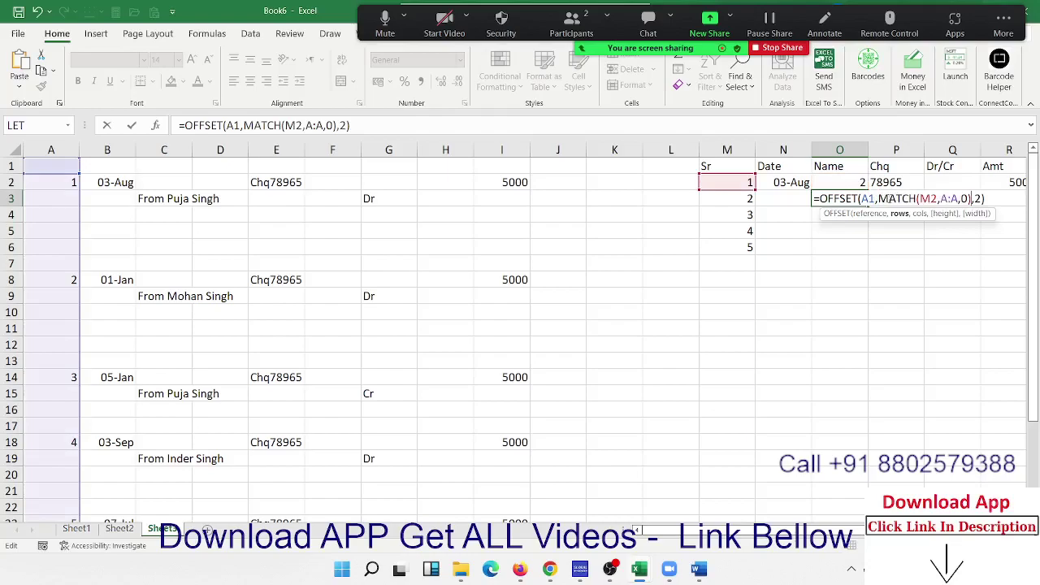
left_click(870, 198)
key("F4")
left_click(940, 198)
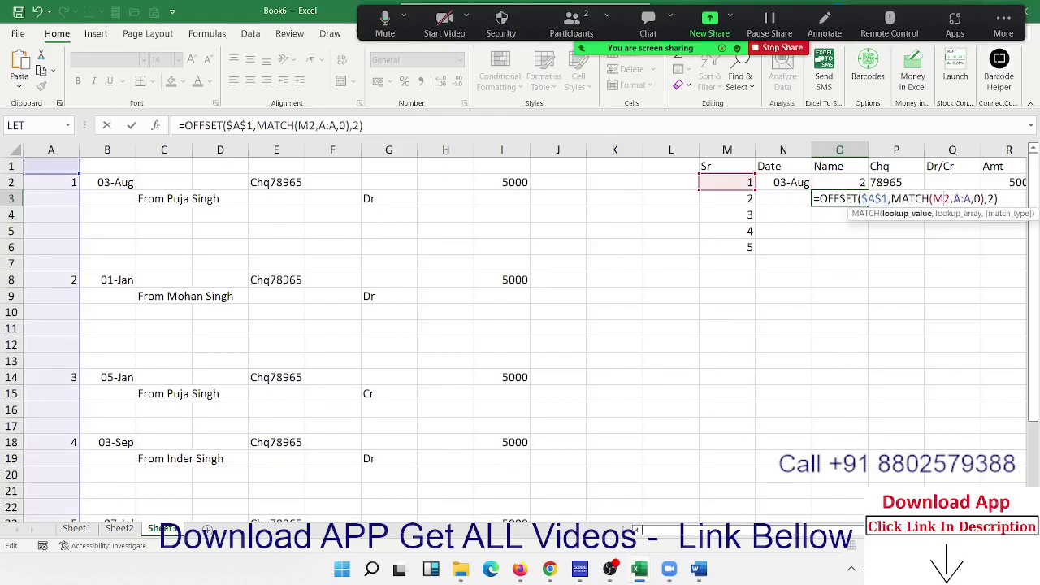
left_click(953, 198)
key("F4")
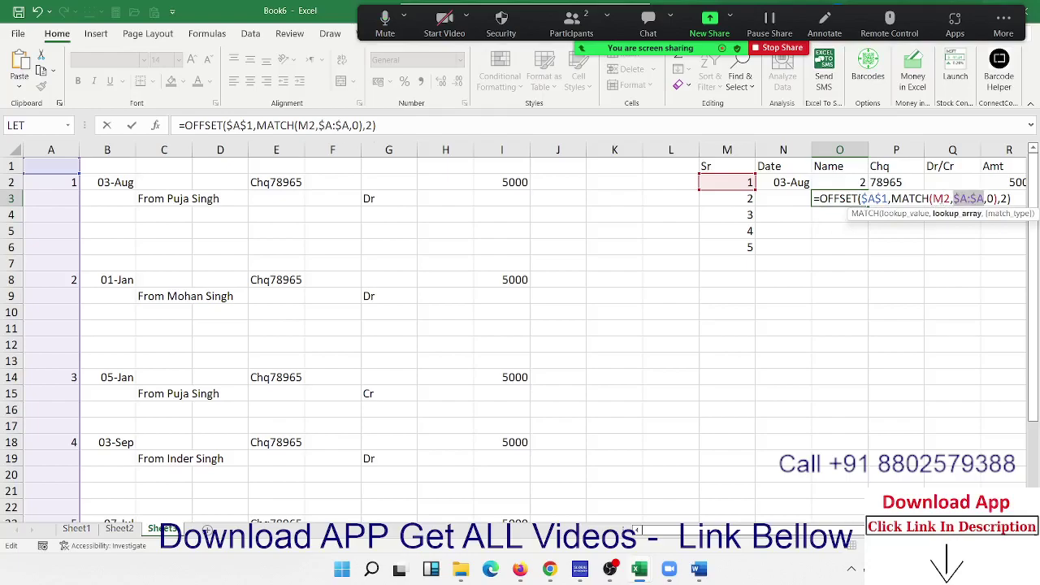
key("ctrl+Return")
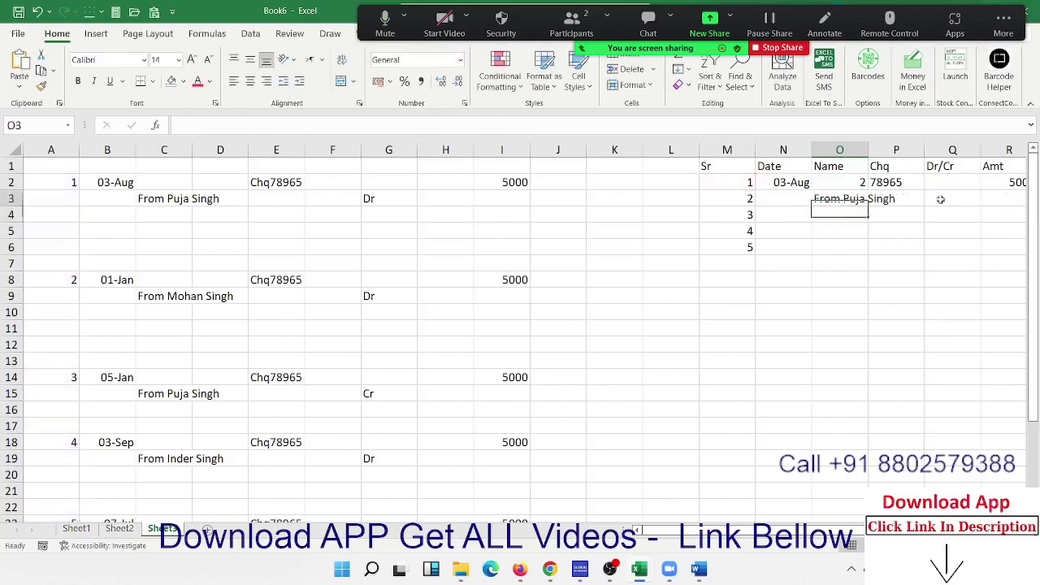
Step: Delete the helper 2 from O2 and move the O3 formula into O2
key("Up")
key("Delete")
key("Down")
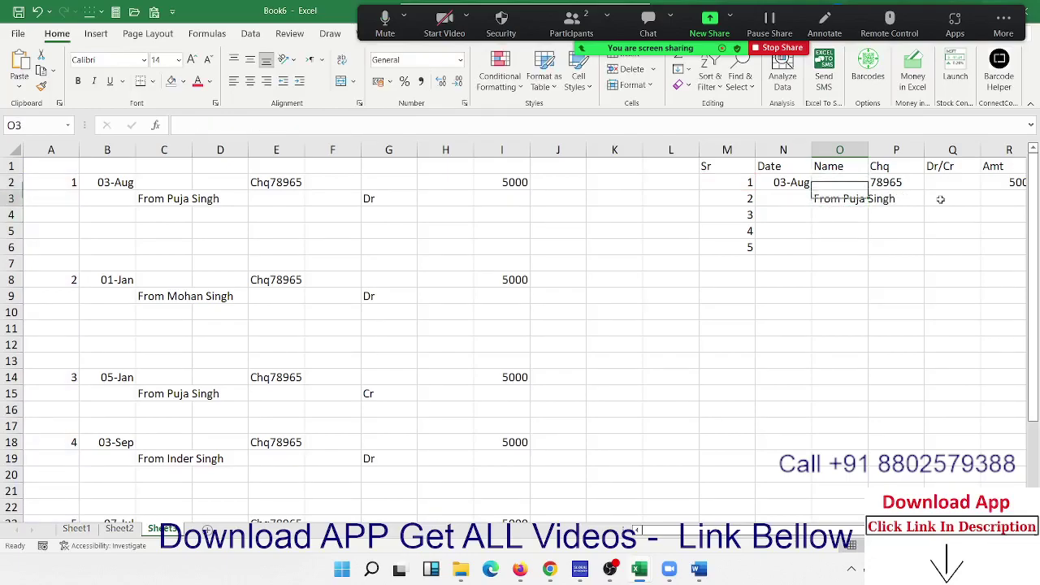
key("ctrl+c")
key("Up")
key("Return")
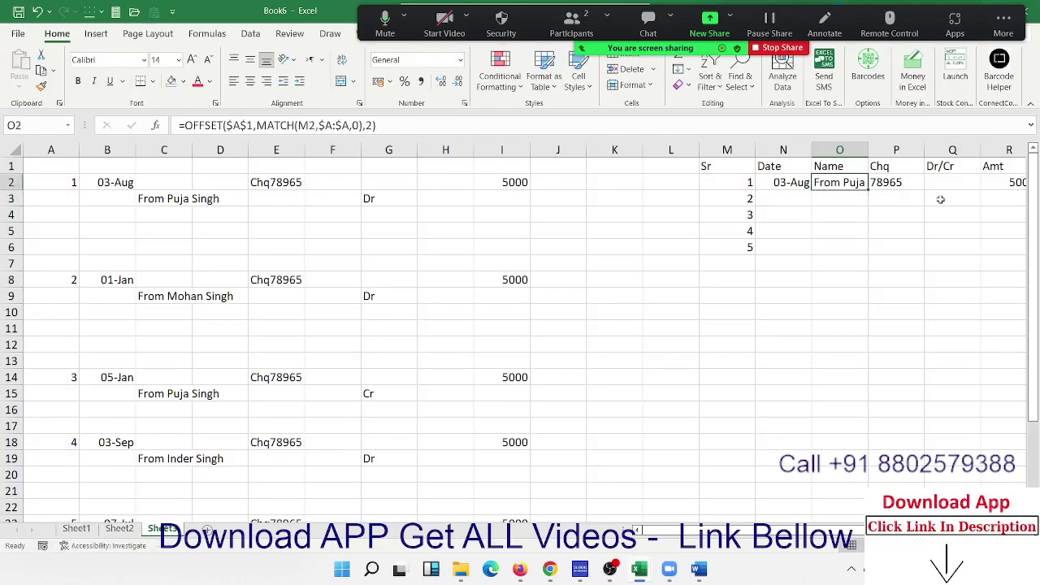
Step: Wrap O2's formula in SUBSTITUTE to strip "From ", leaving just the payer's name
left_click(184, 126)
type("sub")
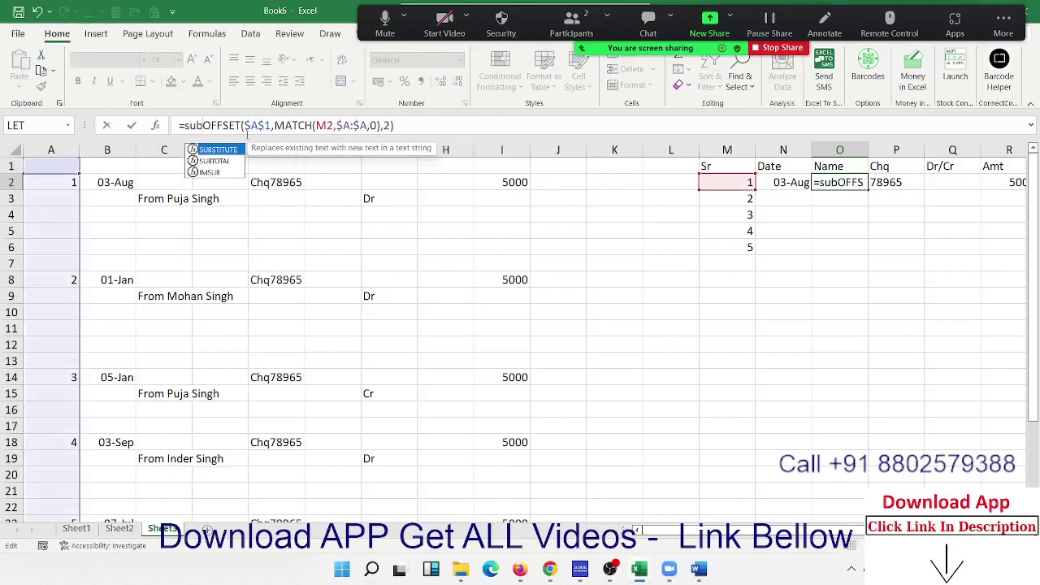
key("Tab")
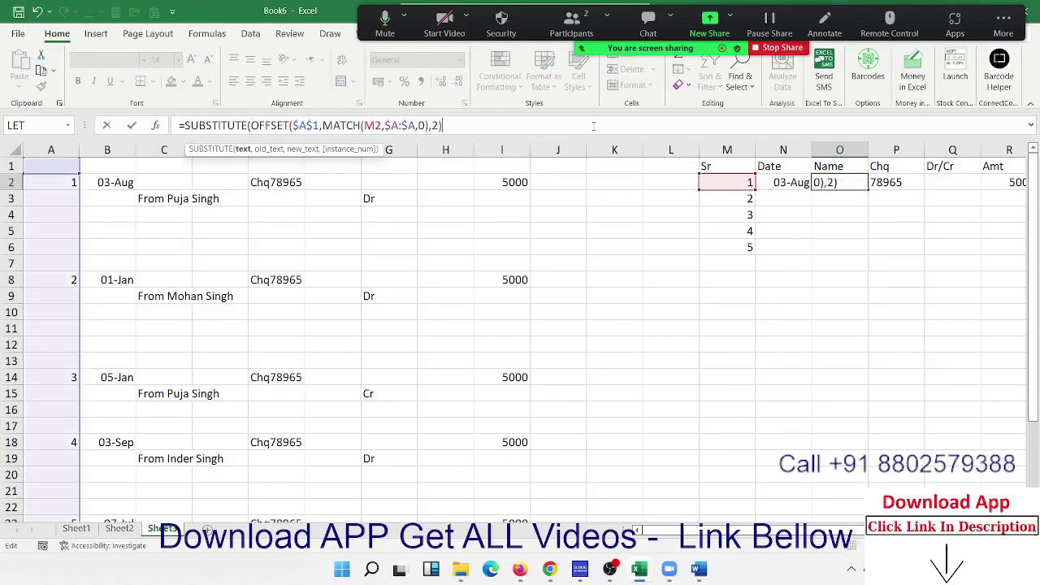
type(",\"From ")
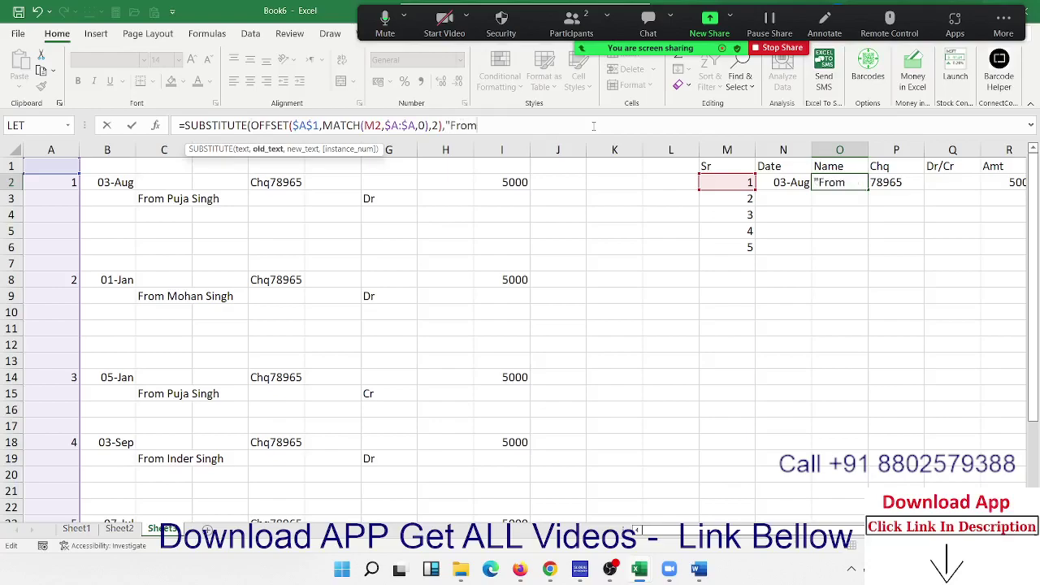
type("\",\"\"")
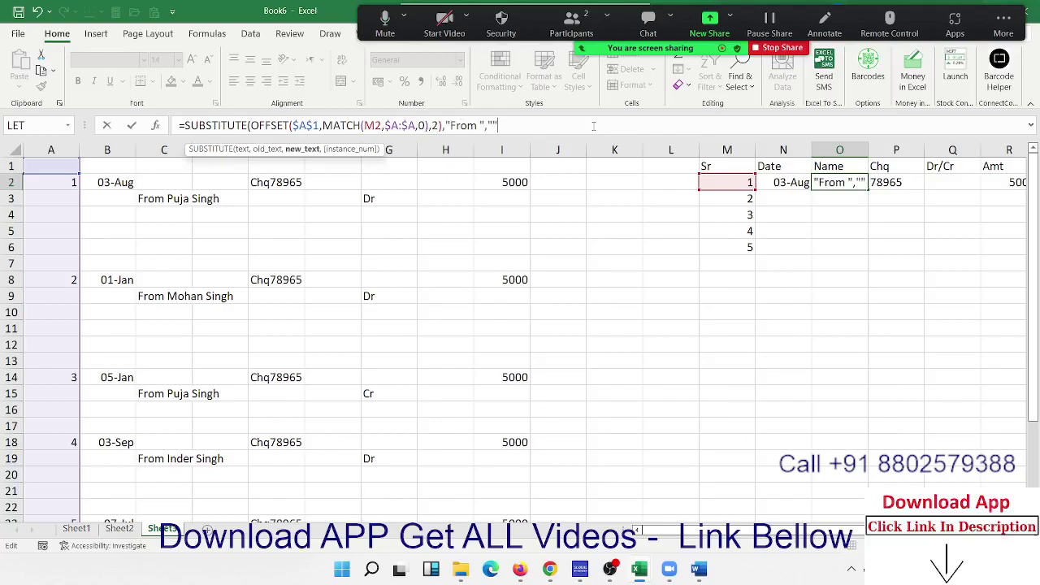
type(")")
key("Return")
Step: Copy O2's SUBSTITUTE formula and select the Dr/Cr cell Q2
key("Up")
key("Up")
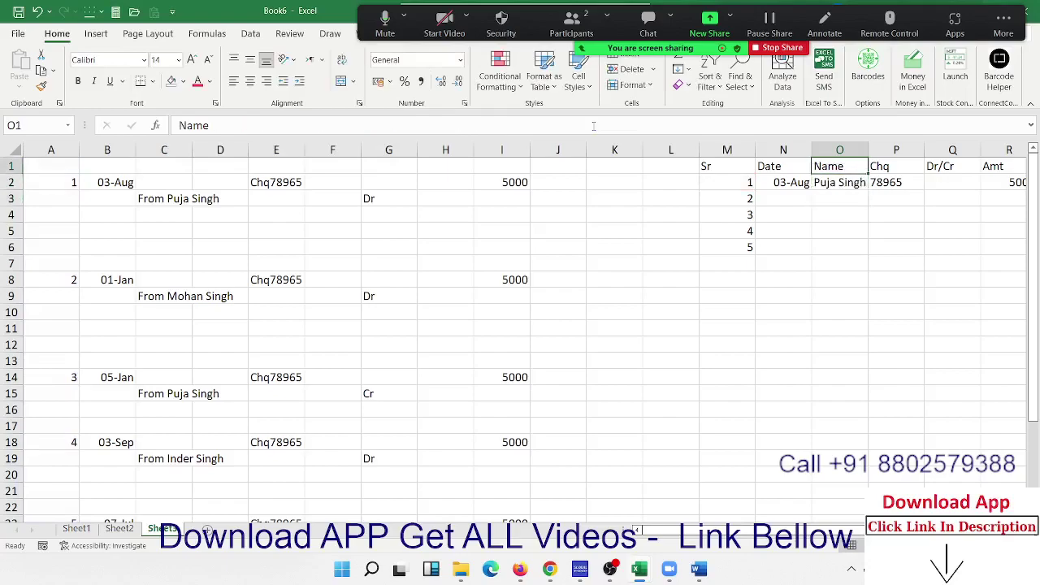
key("Down")
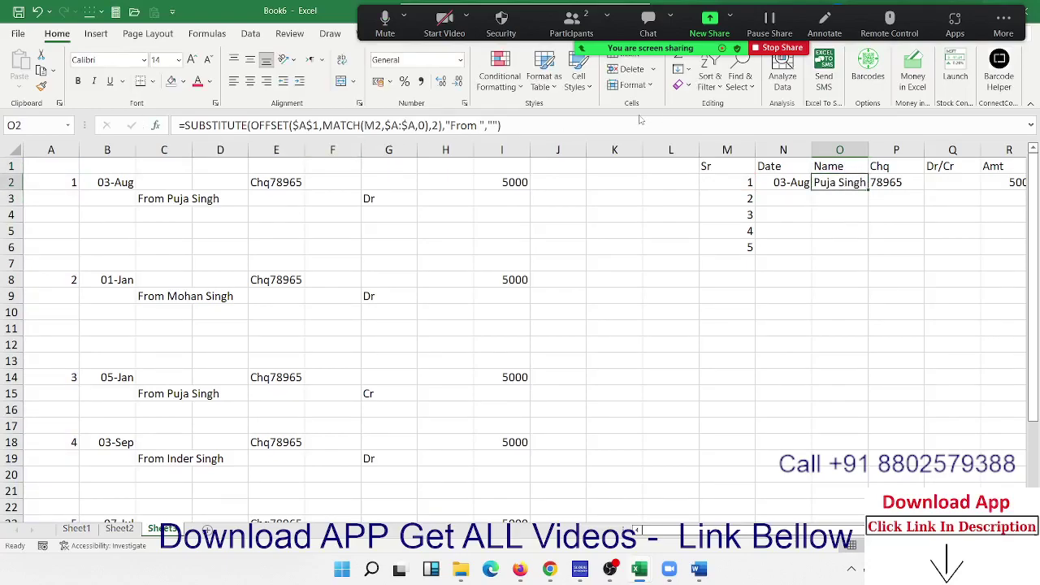
left_click(641, 124)
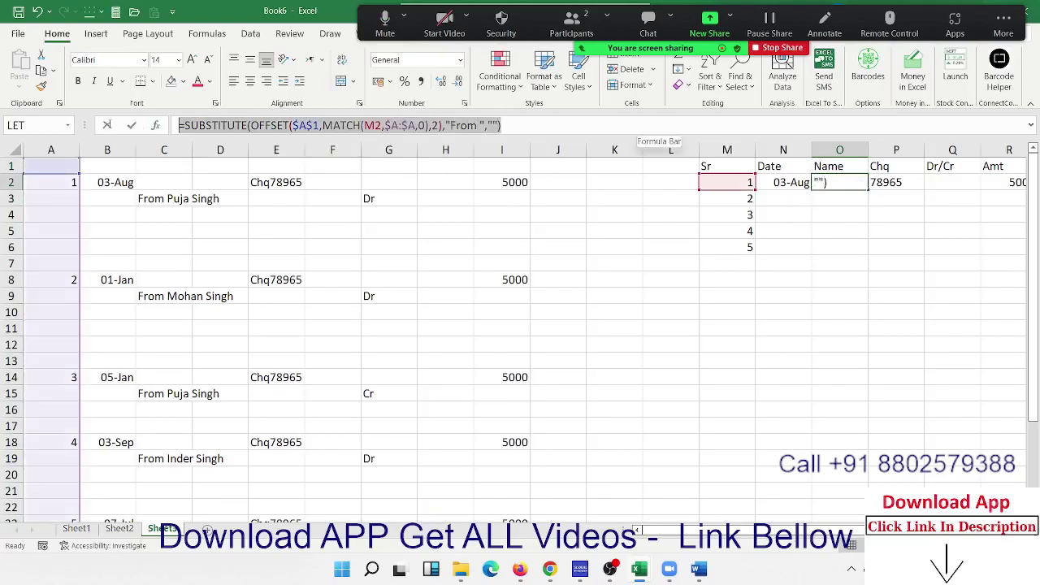
left_click(130, 124)
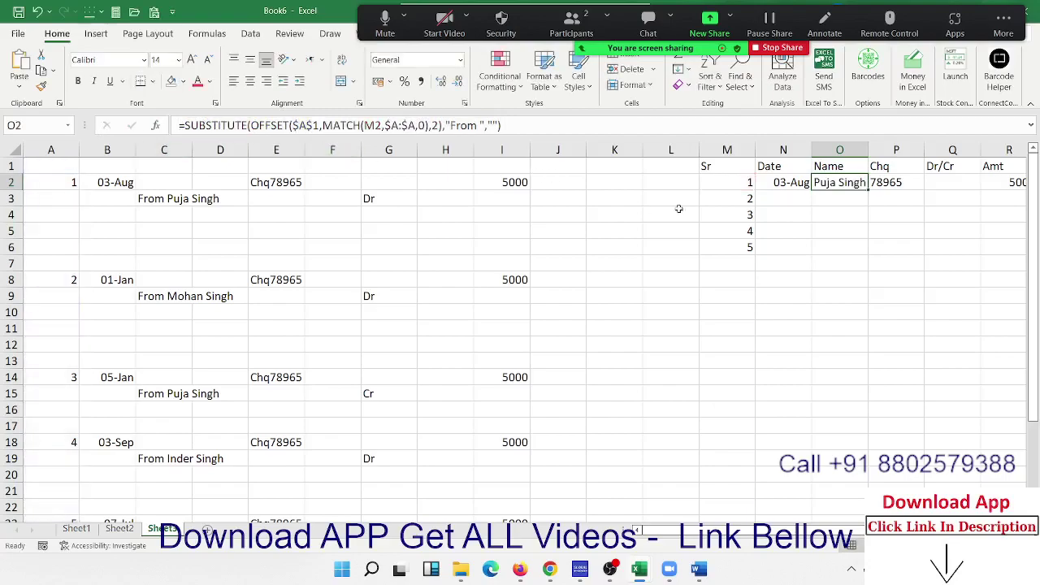
left_click(977, 183)
Step: Paste the Name formula into Q2 with OFFSET column 6 so it returns Dr
key("ctrl+v")
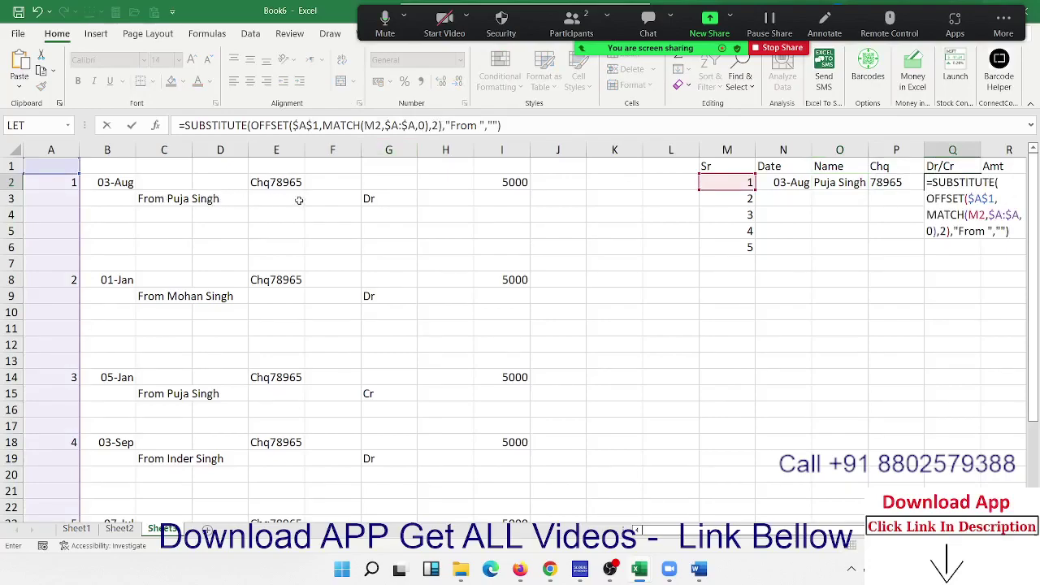
left_click(432, 125)
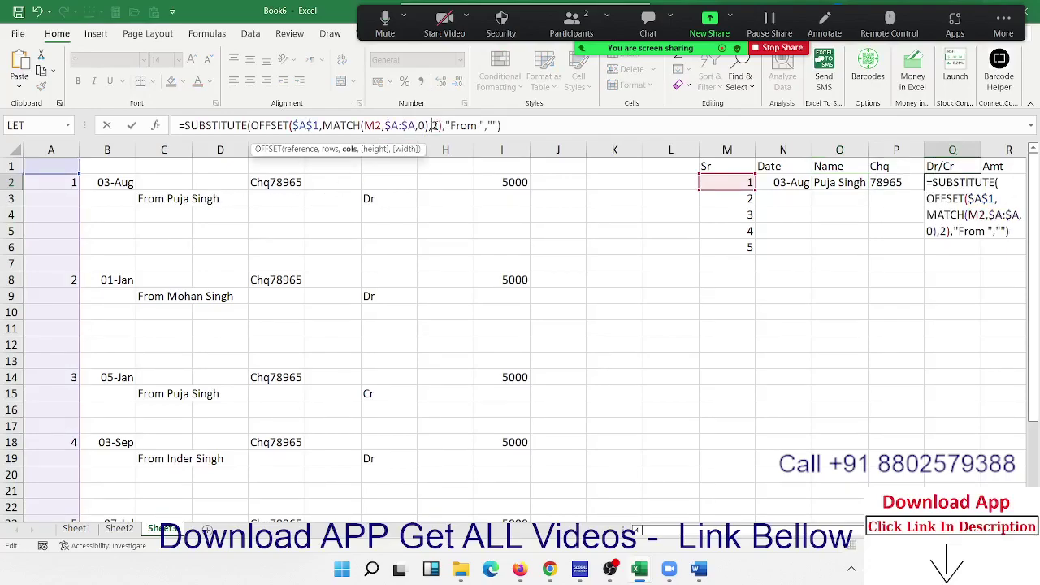
type("6")
key("Delete")
key("Return")
key("Up")
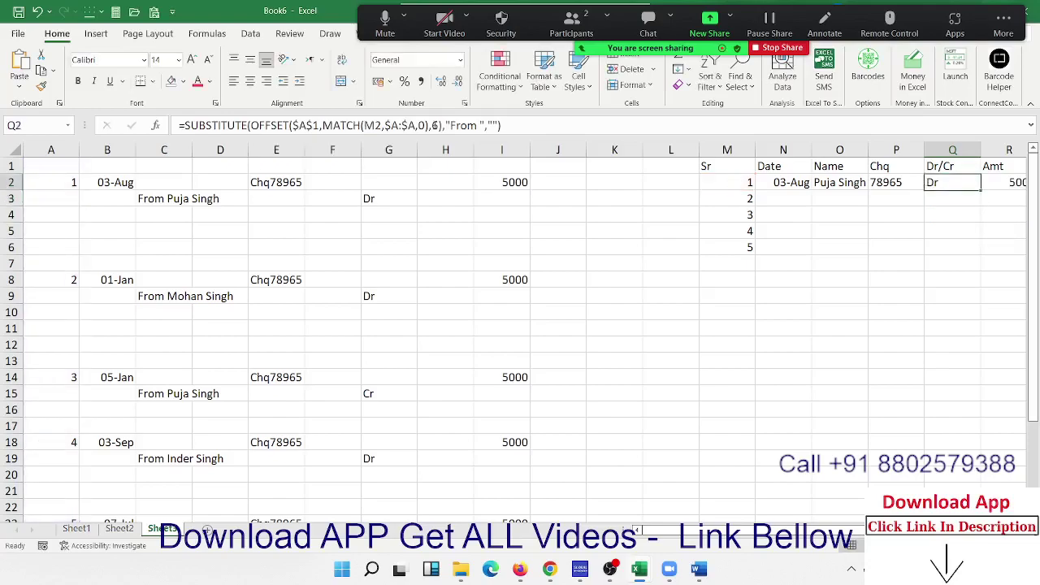
key("Right")
key("Left")
key("Left")
key("Left")
key("Left")
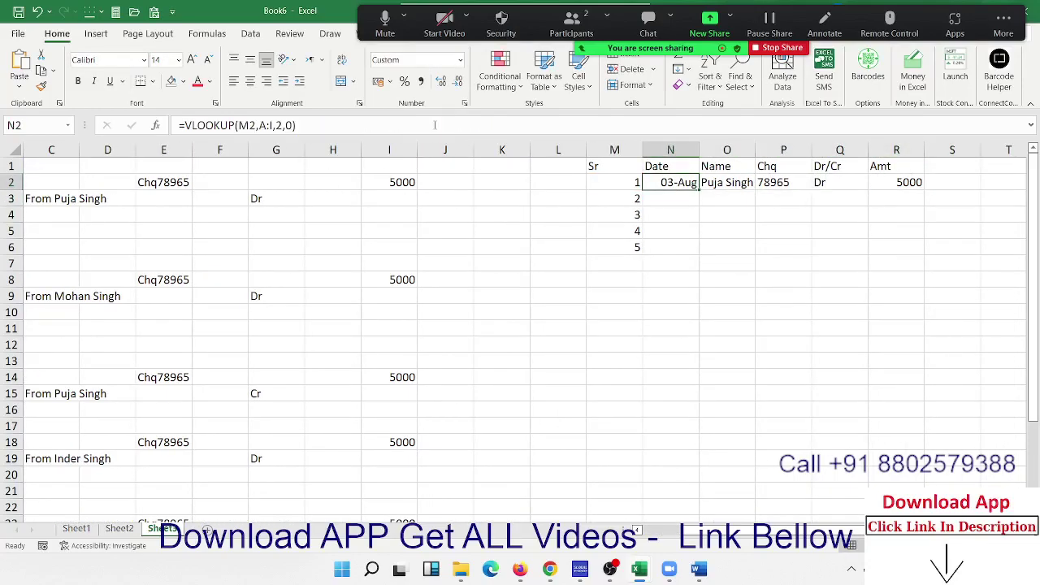
Step: Fill N2:R10 down from row 2 with Ctrl+D, then view Sheet1 and Sheet2
key("shift+Right")
key("shift+Right")
key("shift+Right")
key("shift+Right")
key("shift+Down")
key("shift+Down")
key("shift+Down")
key("shift+Down")
key("shift+Down")
key("shift+Down")
key("shift+Down")
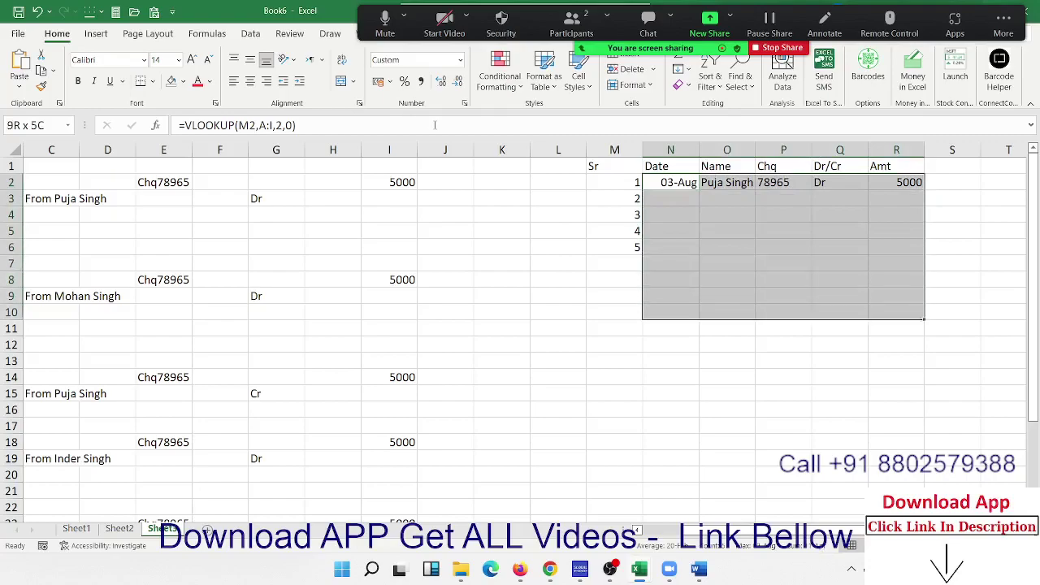
key("ctrl+d")
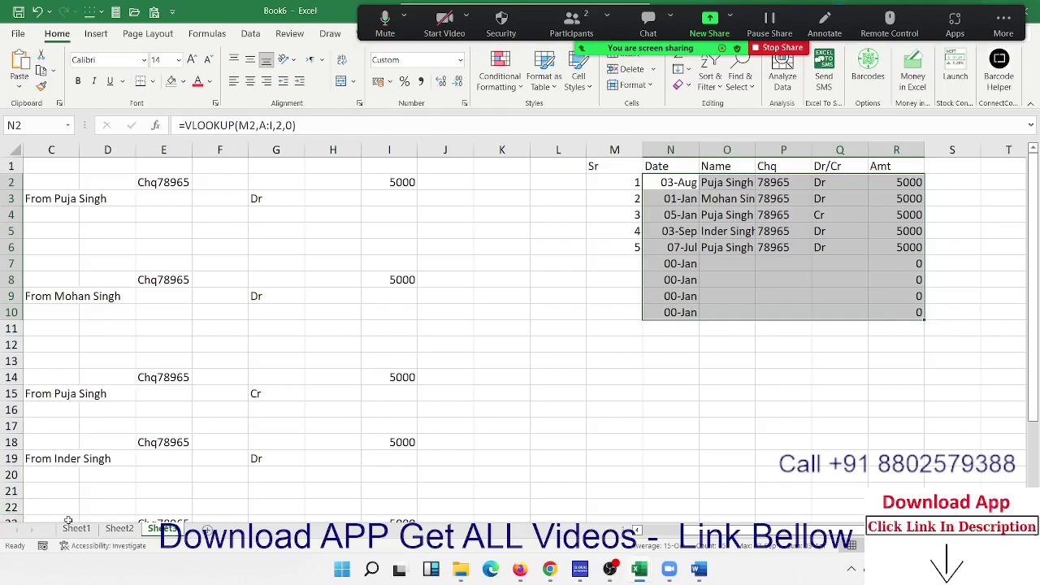
left_click(76, 529)
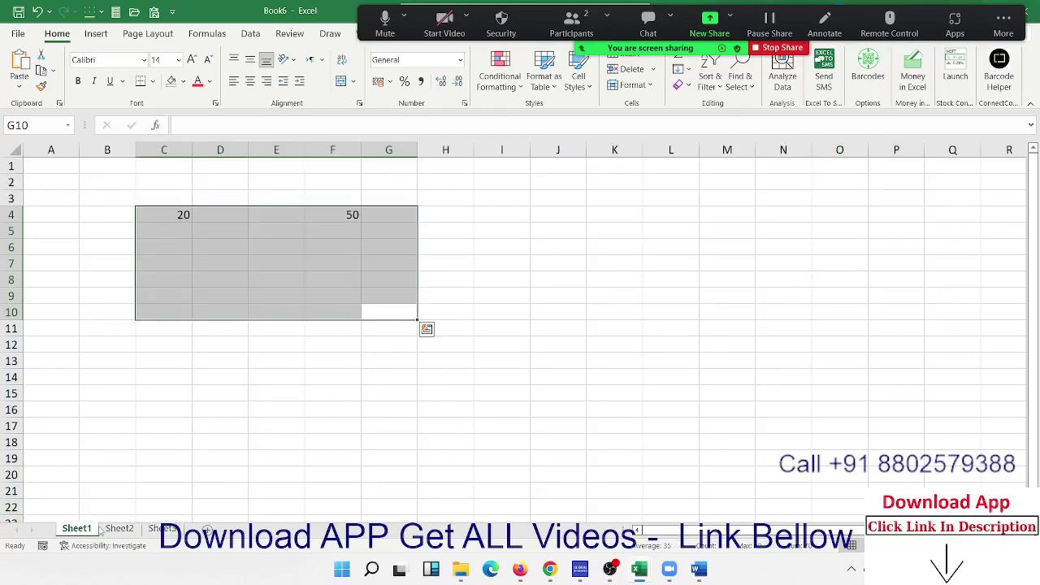
left_click(118, 529)
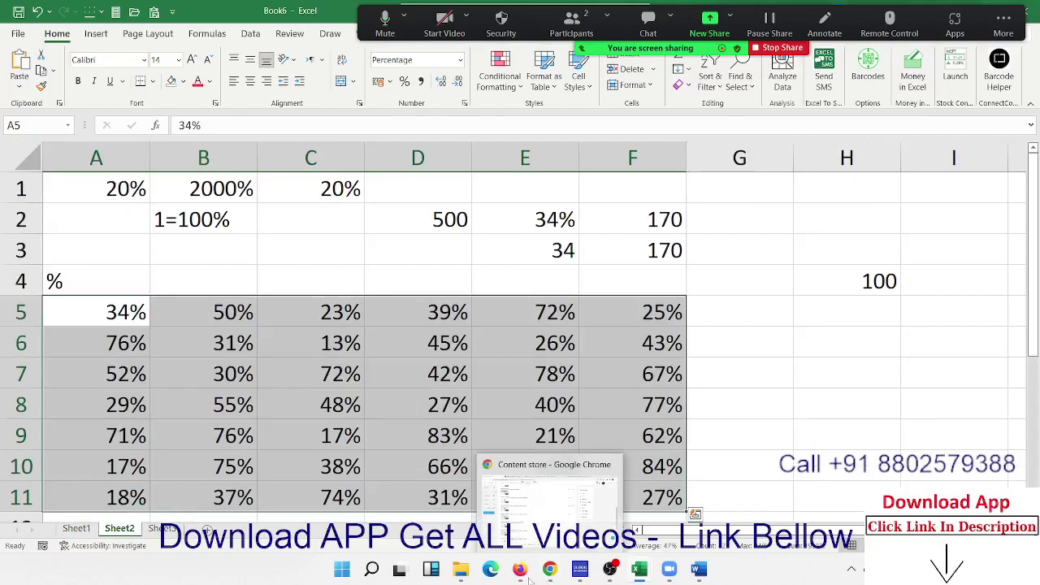
Step: Bring the WhatsApp Web browser window forward and scroll through the open chat
left_click(520, 500)
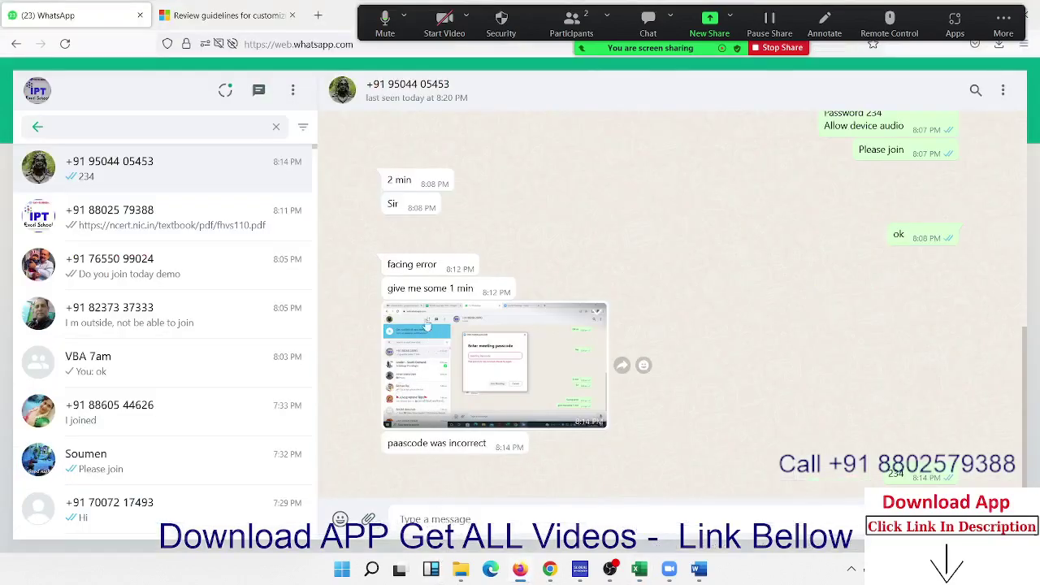
scroll(594, 279, "up", 10)
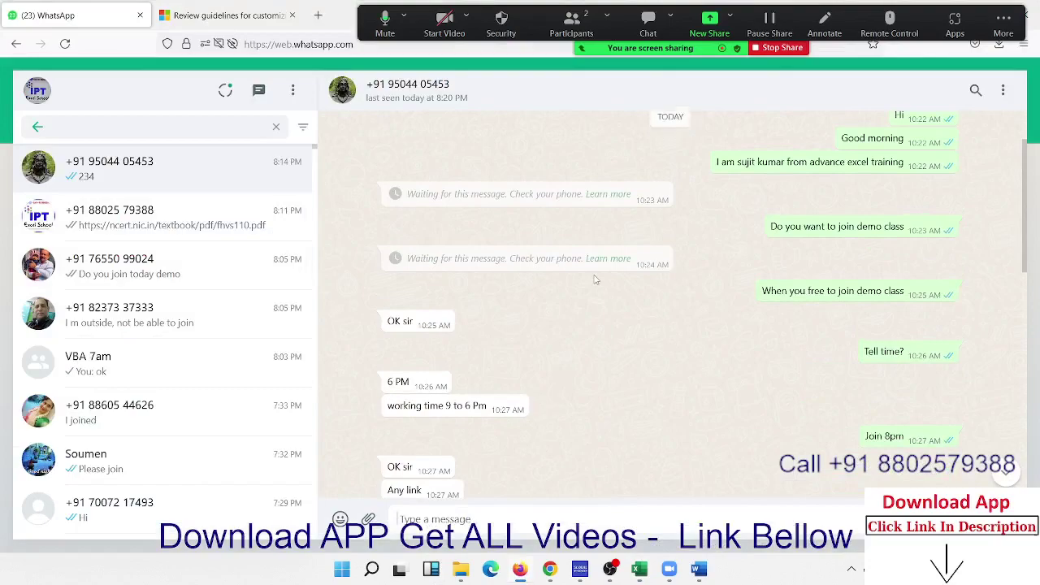
scroll(594, 278, "down", 5)
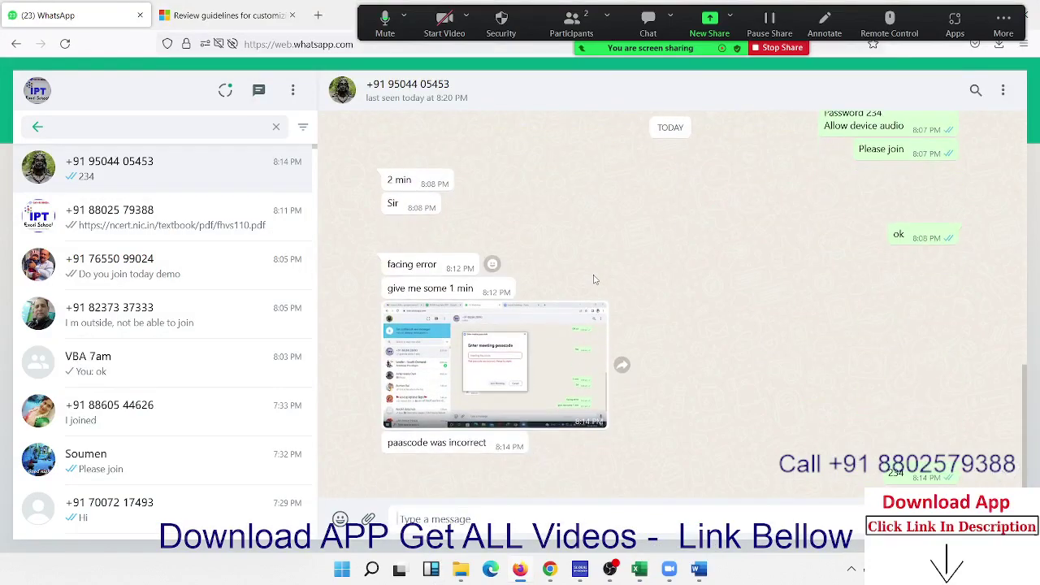